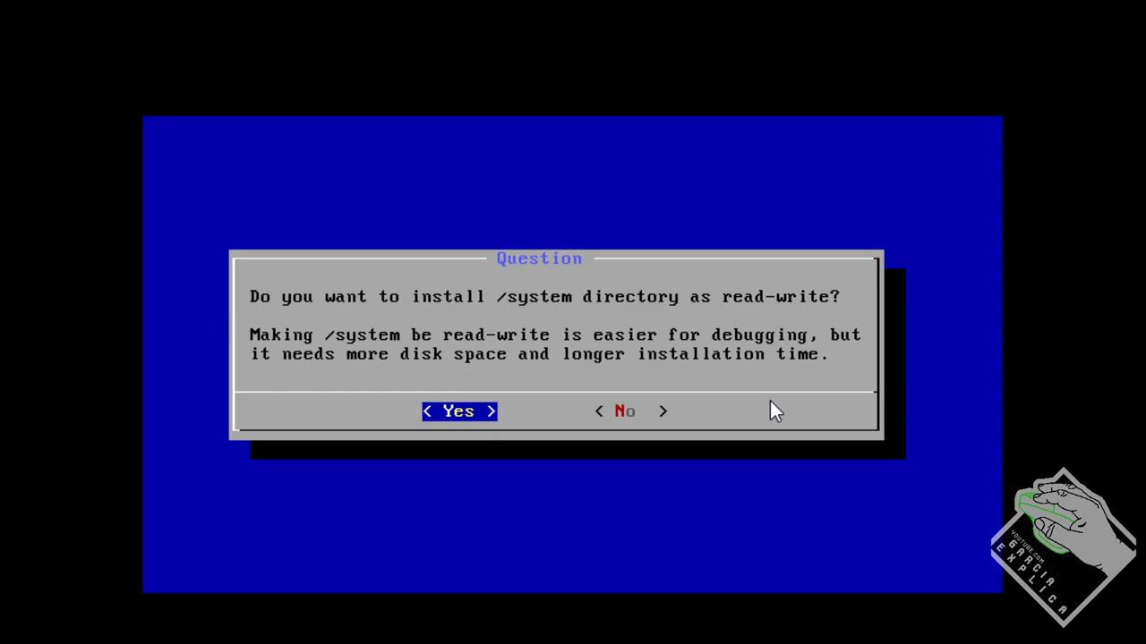
# - Finish the Android-x86 installation with a read-write /system directory and reboot the virtual machine
pyautogui.press('Return')
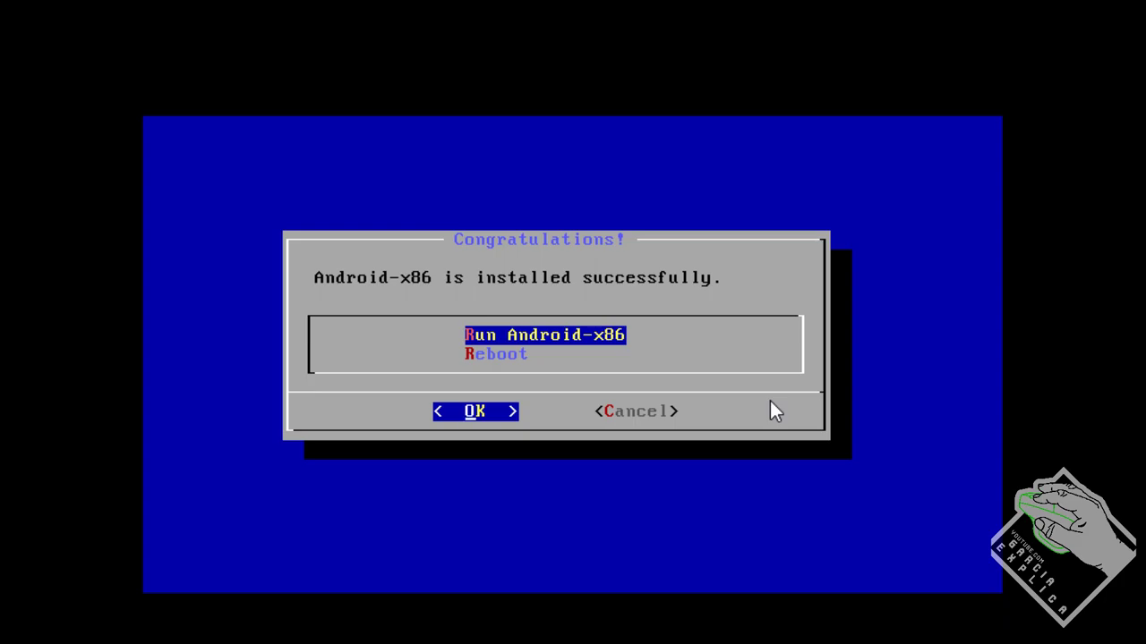
pyautogui.press('Tab')
pyautogui.press('Return')
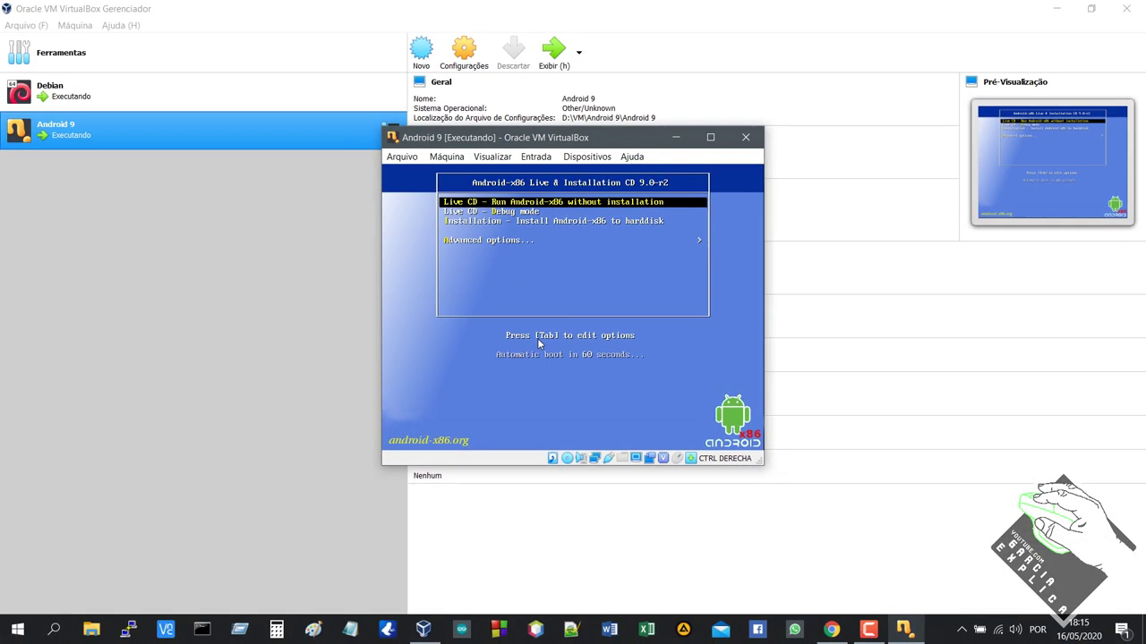
# - Close the Android 9 virtual machine at the live CD boot menu by powering it off
pyautogui.press('Down')
pyautogui.press('Up')
pyautogui.click(746, 137)
pyautogui.click(538, 316)
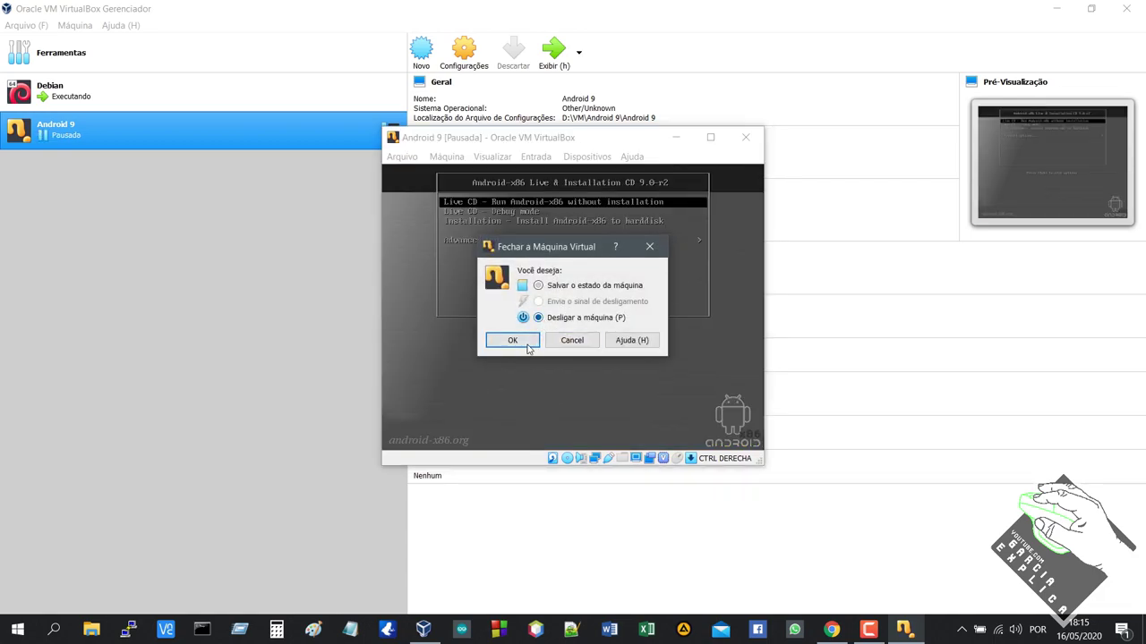
pyautogui.click(512, 340)
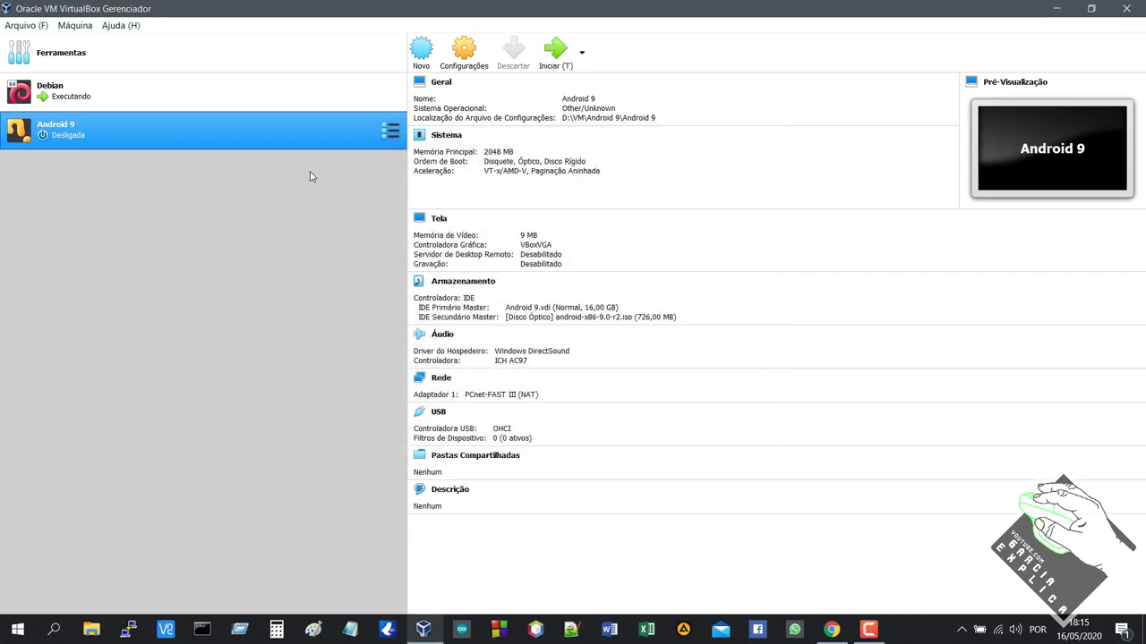
# - Remove the android-x86-9.0-r2.iso optical disc from the Android 9 virtual machine's storage devices
pyautogui.click(463, 51)
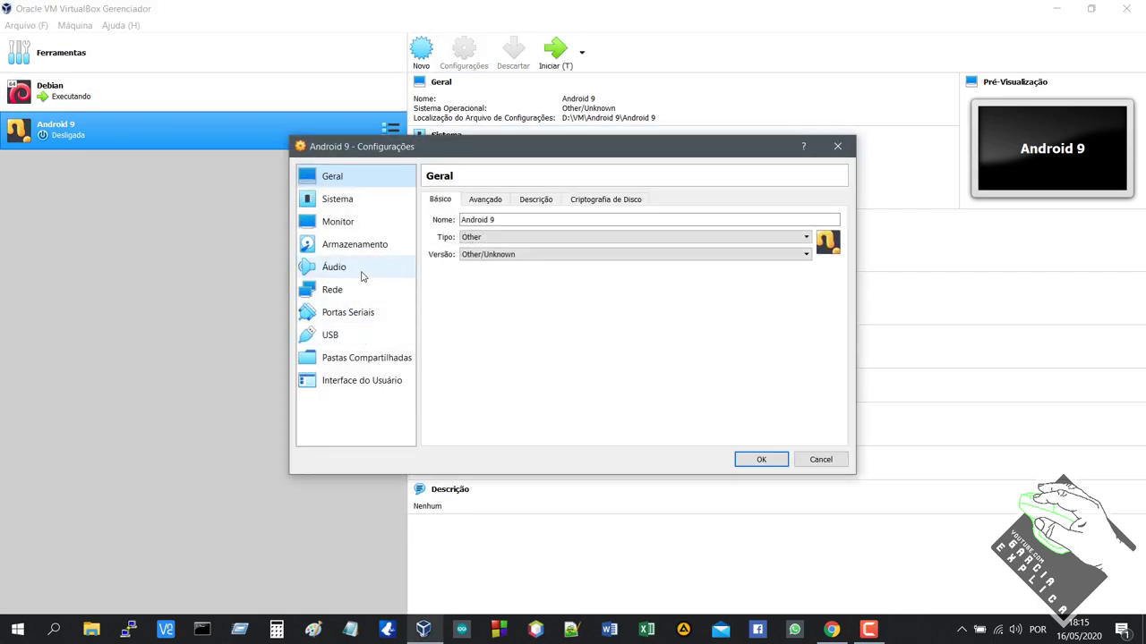
pyautogui.click(358, 245)
pyautogui.click(506, 250)
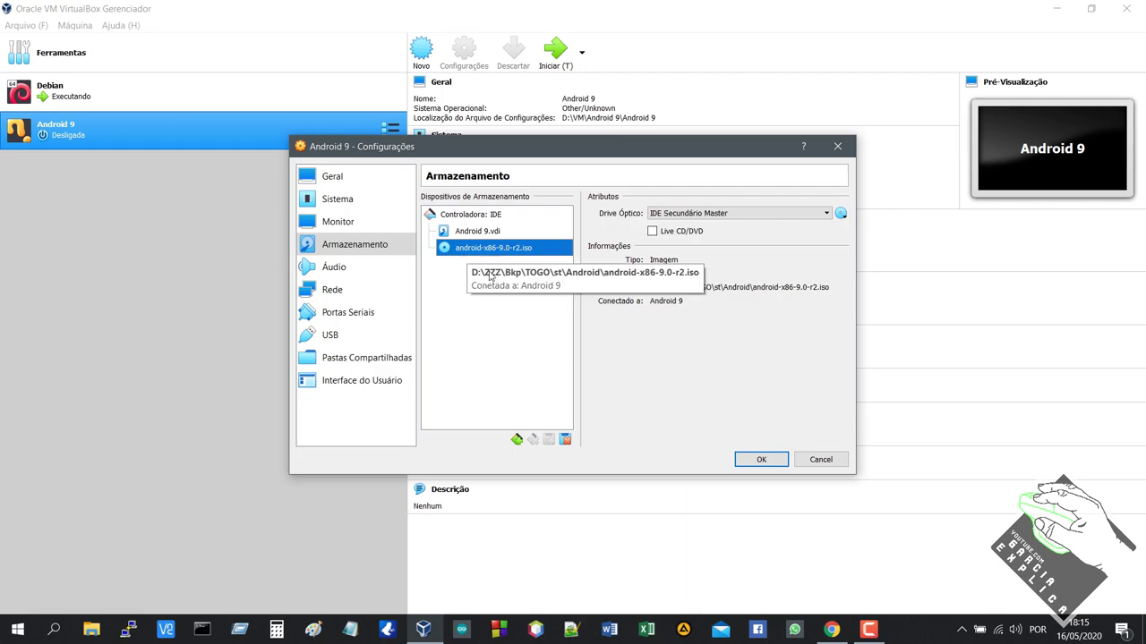
pyautogui.click(564, 438)
pyautogui.click(542, 364)
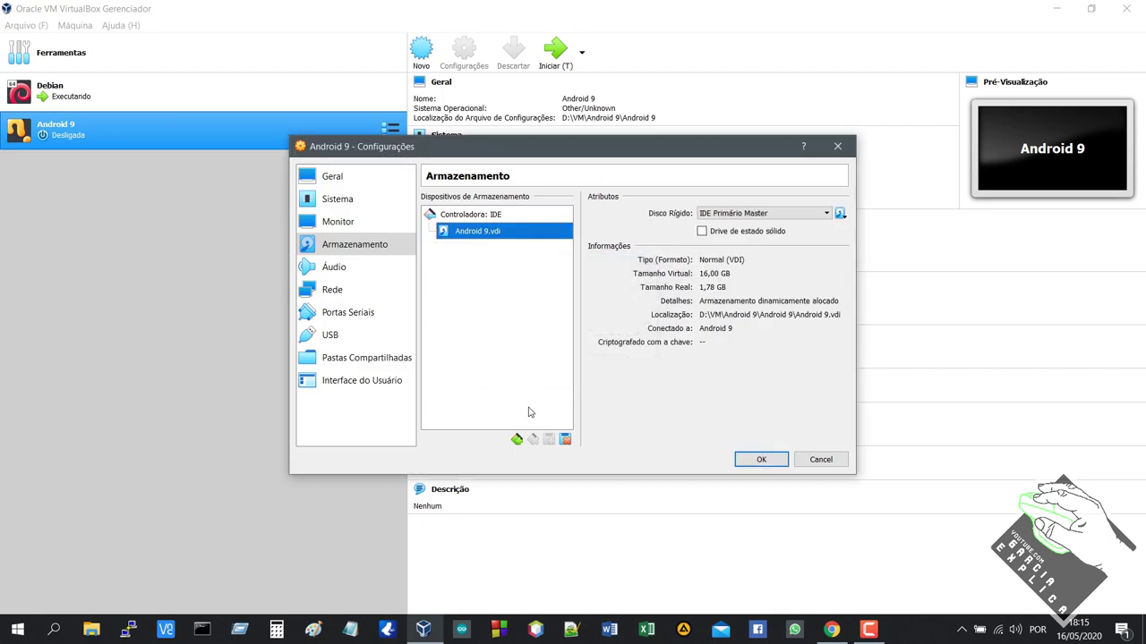
pyautogui.click(518, 439)
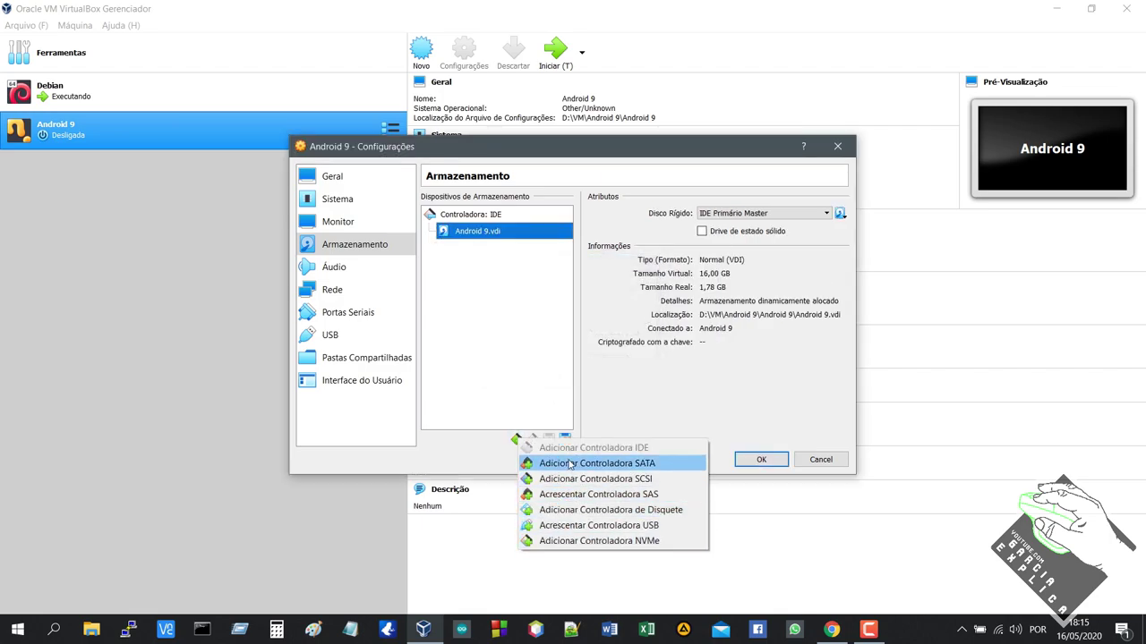
pyautogui.click(488, 343)
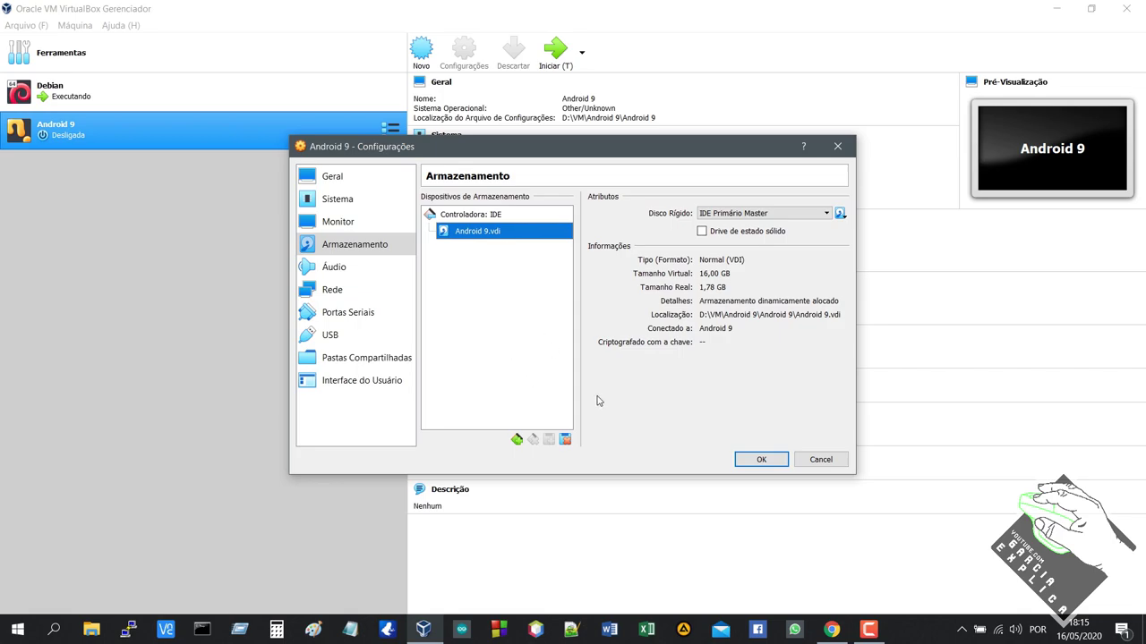
pyautogui.click(799, 219)
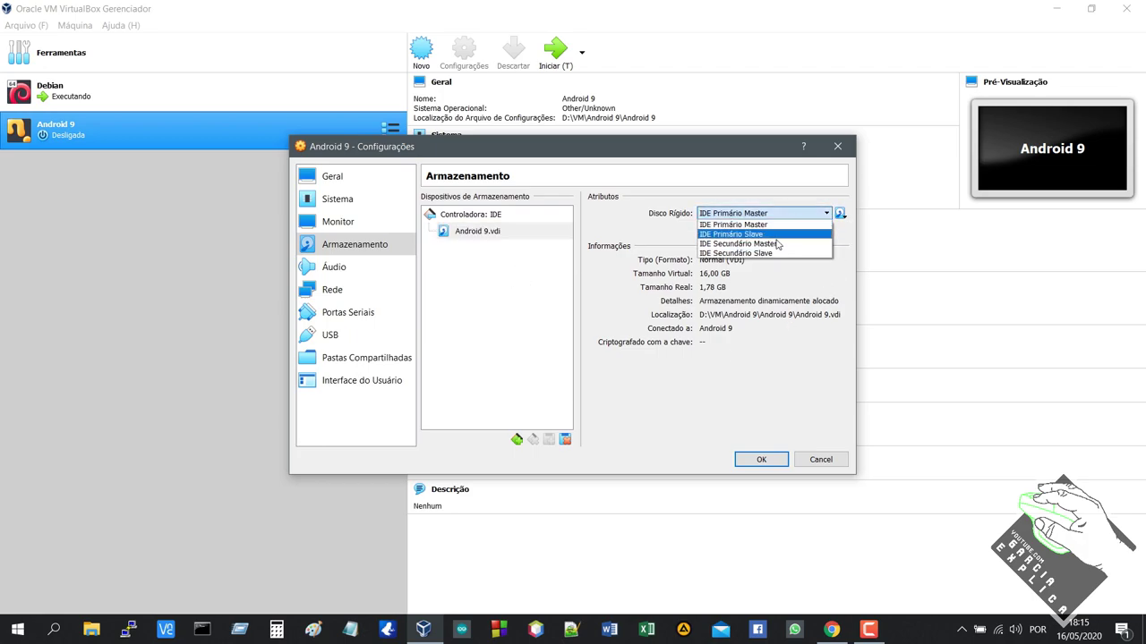
pyautogui.click(680, 224)
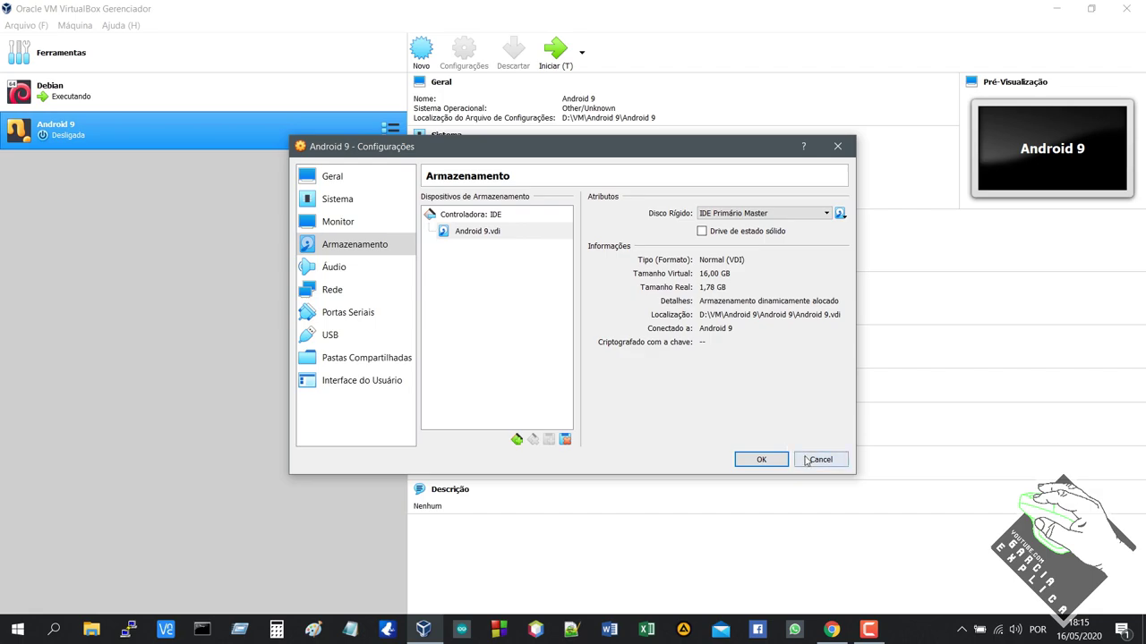
# - Save the storage settings and boot the installed Android-x86 9.0-r2 entry in full-screen mode
pyautogui.click(762, 460)
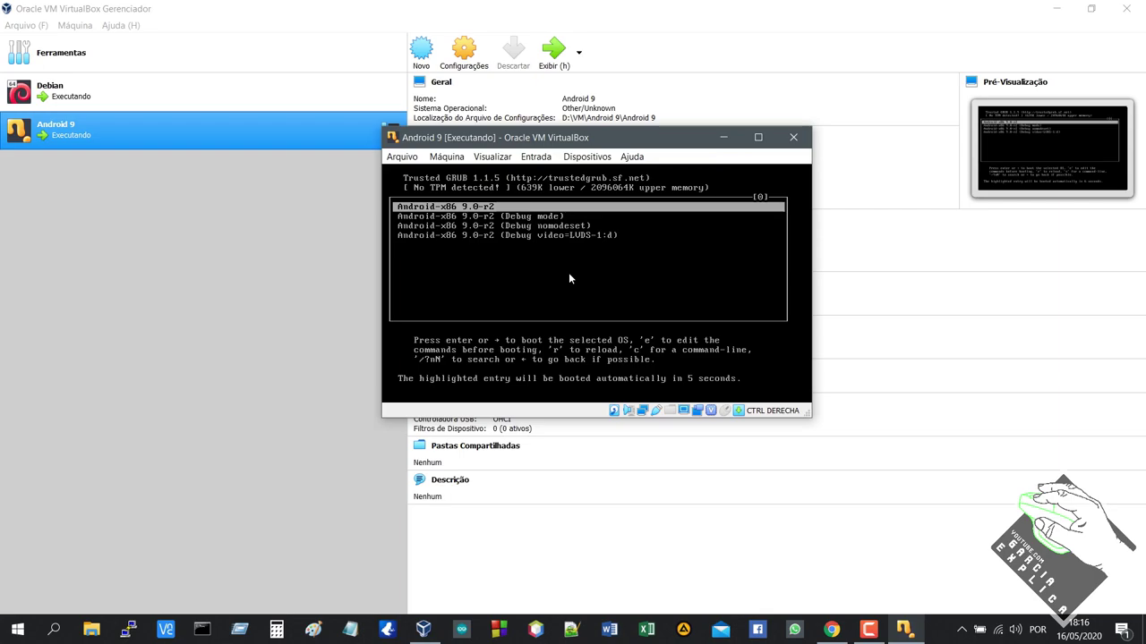
pyautogui.press('Down')
pyautogui.press('Up')
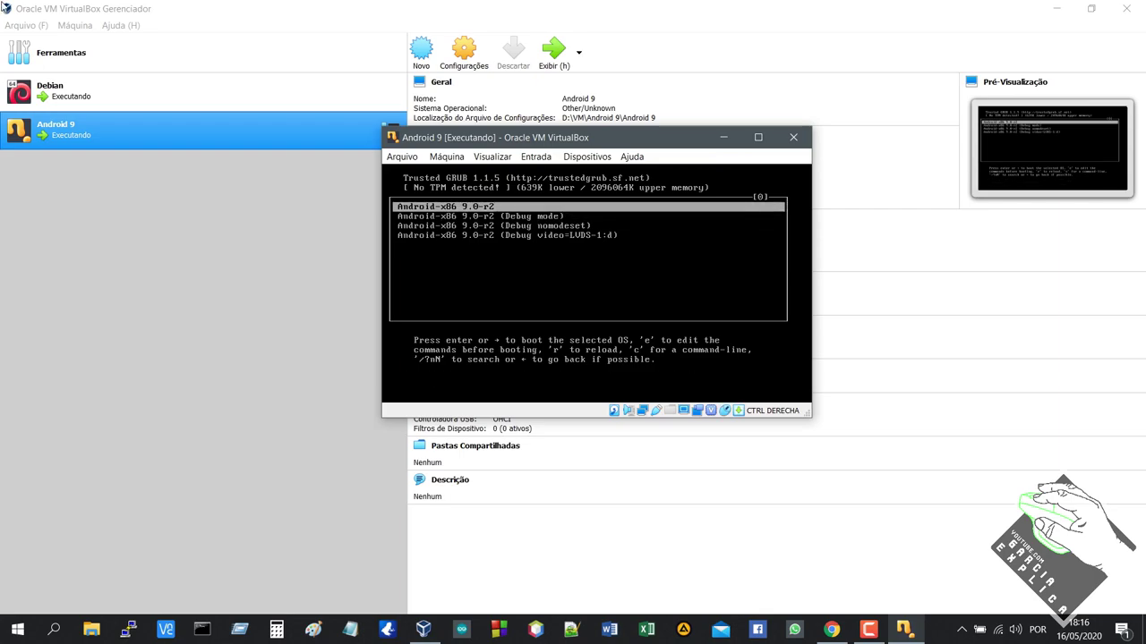
pyautogui.press('Control_R+f')
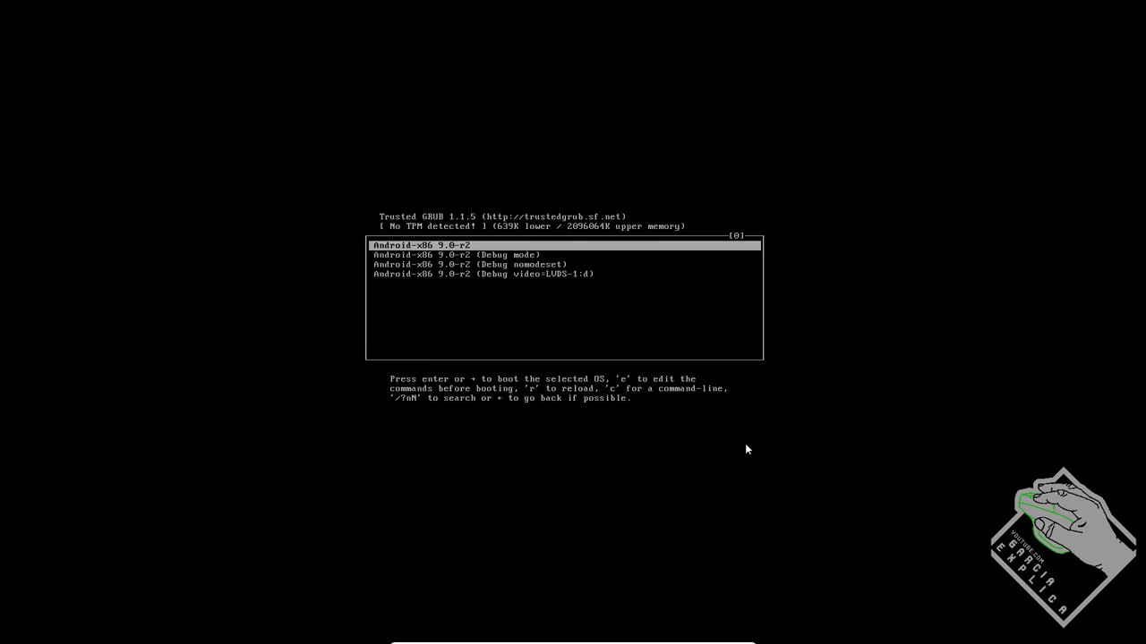
pyautogui.press('Return')
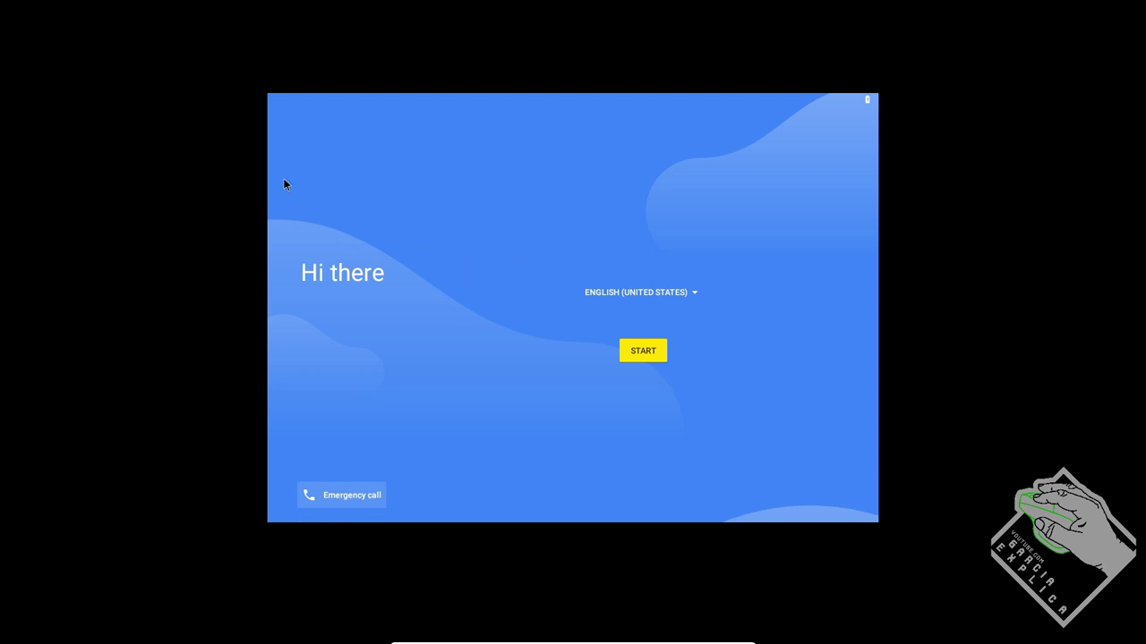
# - Check the motherboard settings of the running Android 9 virtual machine, cancel without changes, and return to its full-screen view
pyautogui.hotkey('ctrl', 'f')
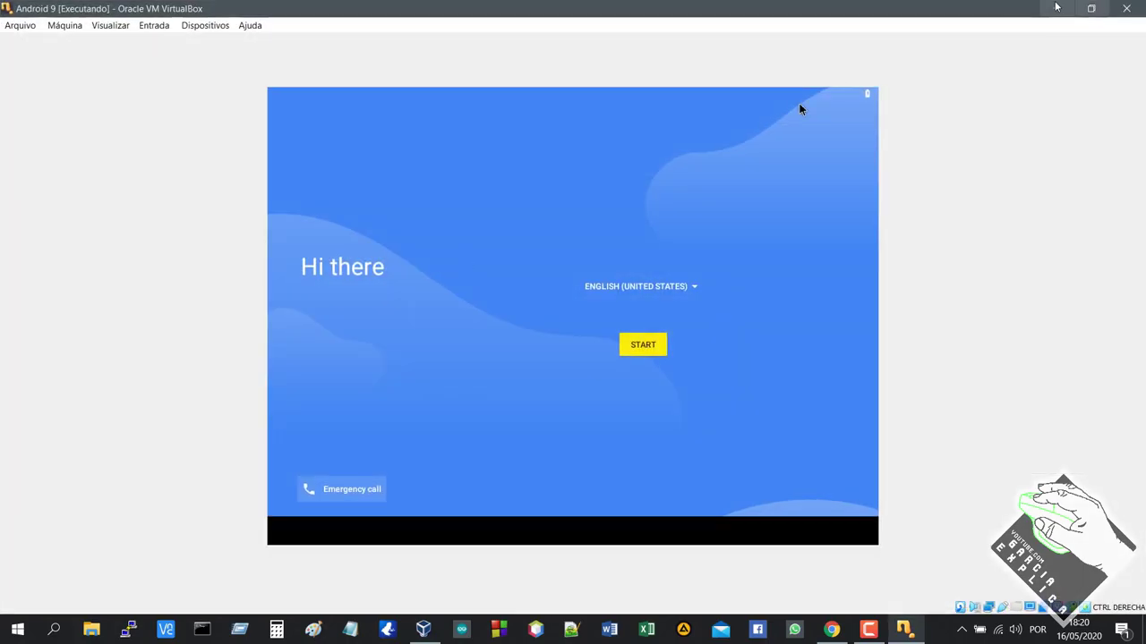
pyautogui.click(1056, 8)
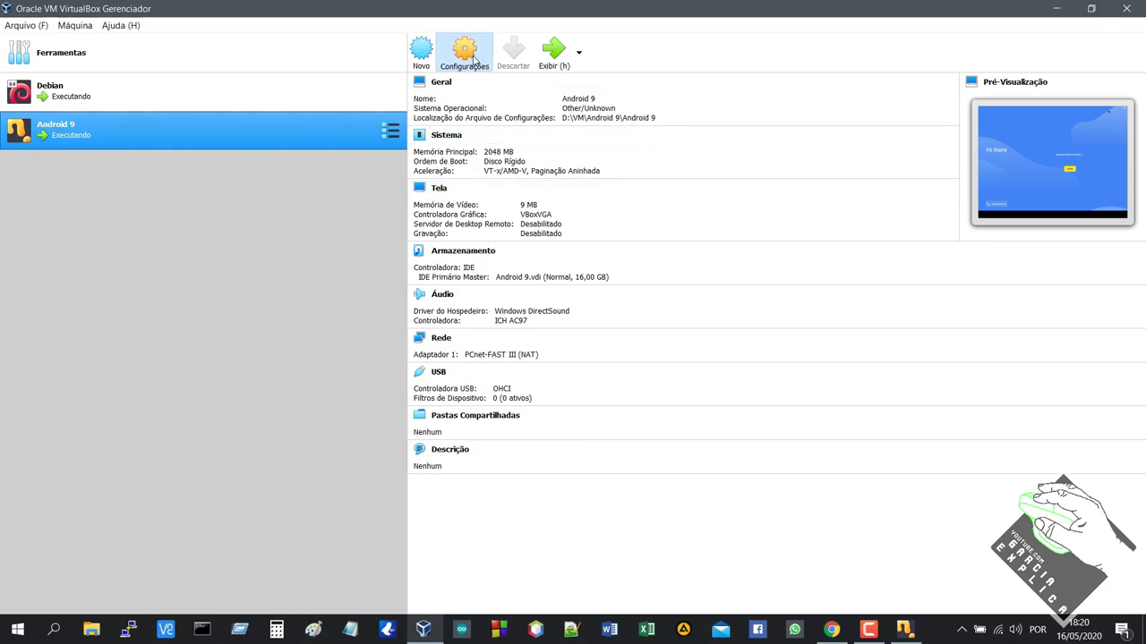
pyautogui.click(473, 59)
pyautogui.click(376, 200)
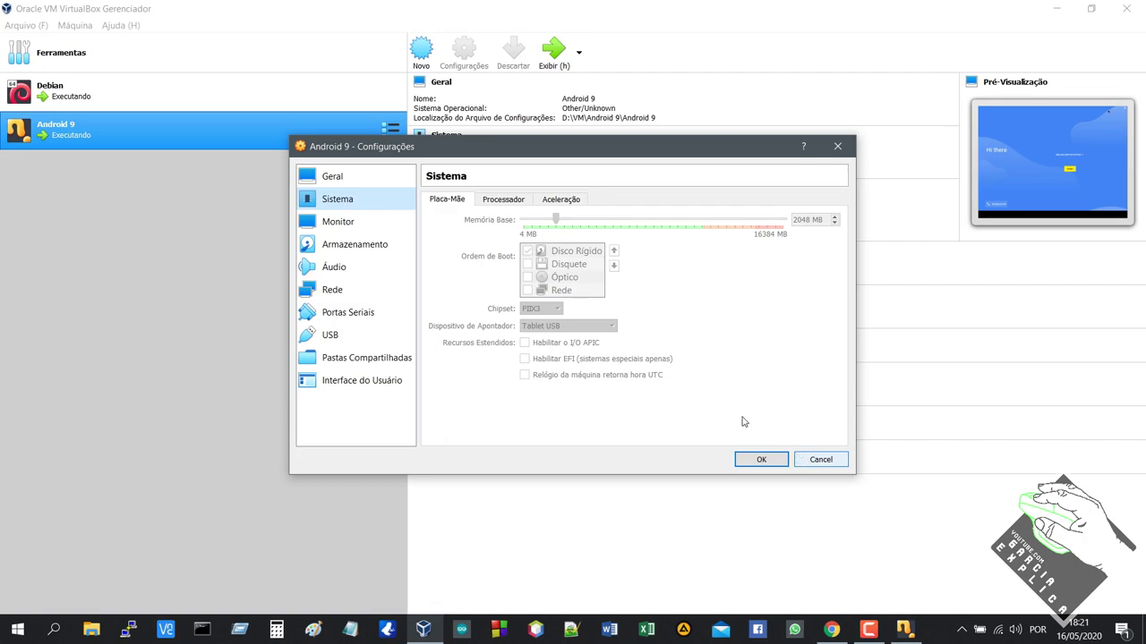
pyautogui.click(810, 460)
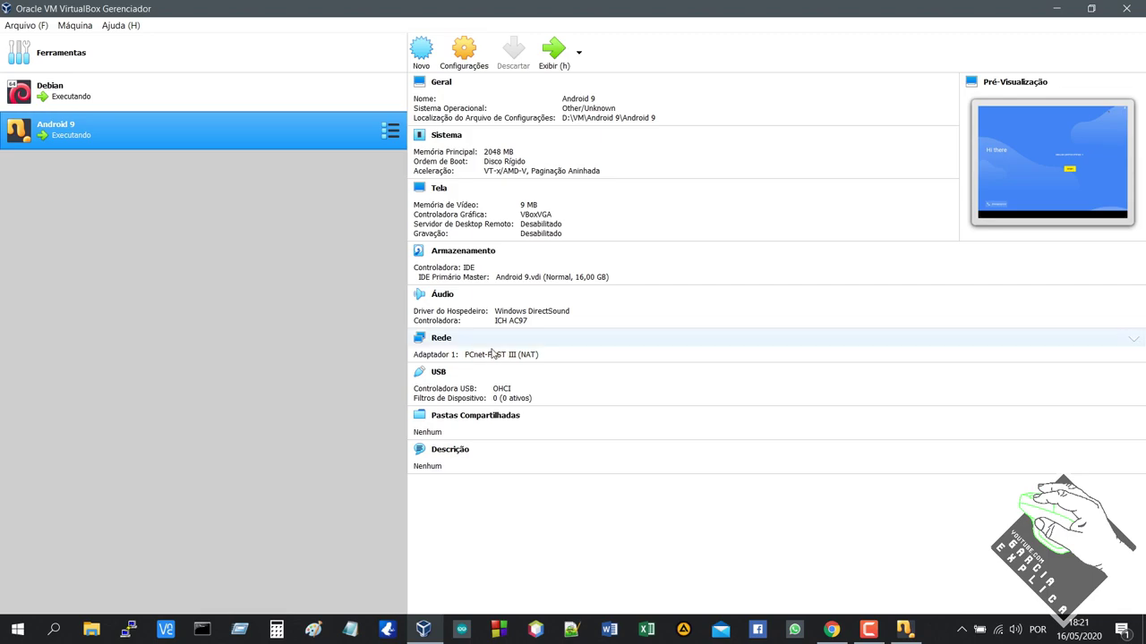
pyautogui.click(904, 629)
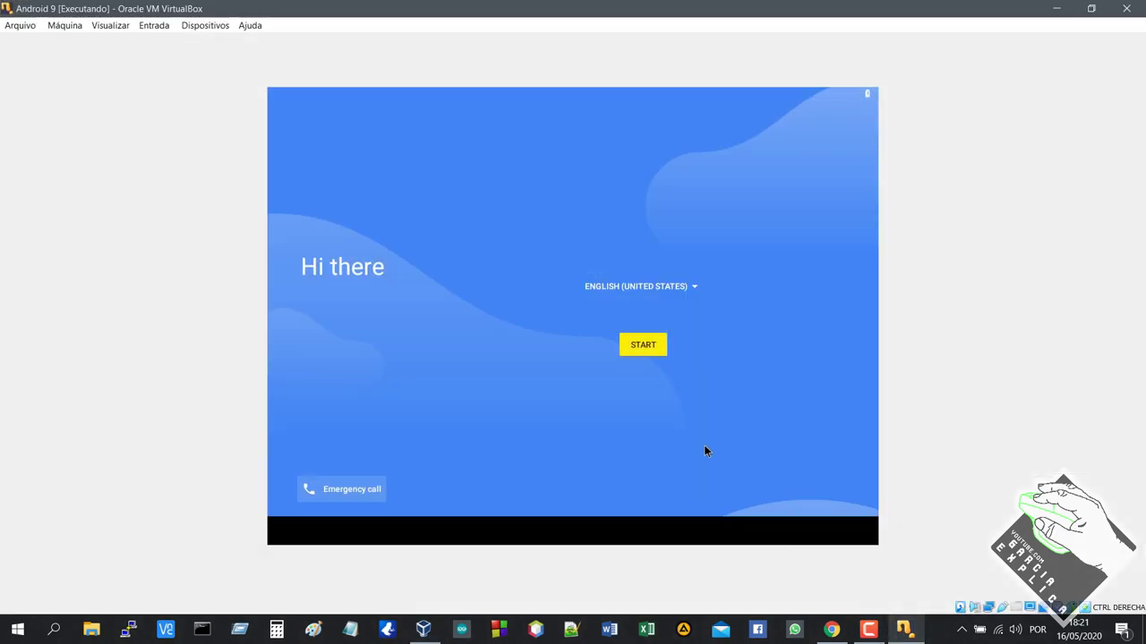
pyautogui.hotkey('ctrl', 'f')
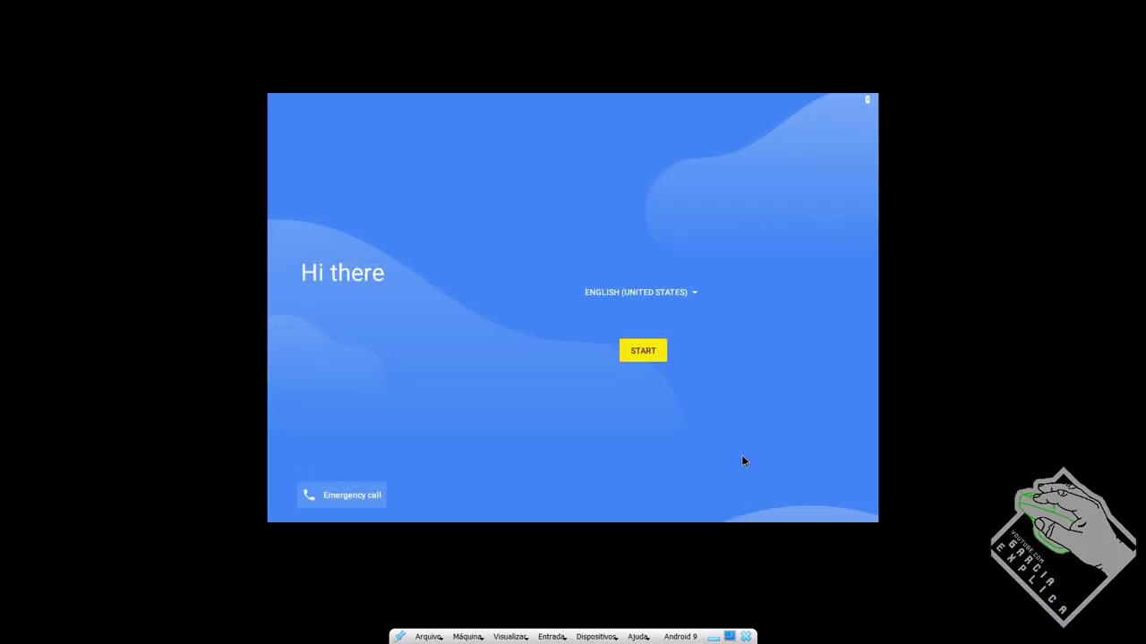
# - Set the language on the Android welcome screen to Português (Brasil)
pyautogui.click(655, 288)
pyautogui.scroll(-4, 596, 350)
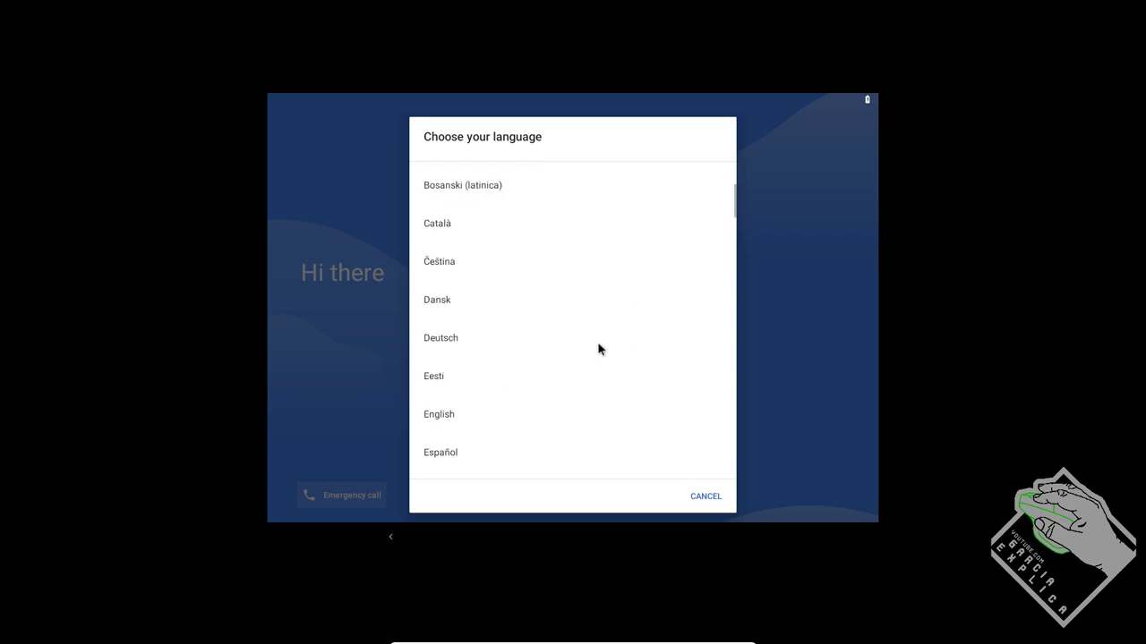
pyautogui.scroll(-5, 598, 349)
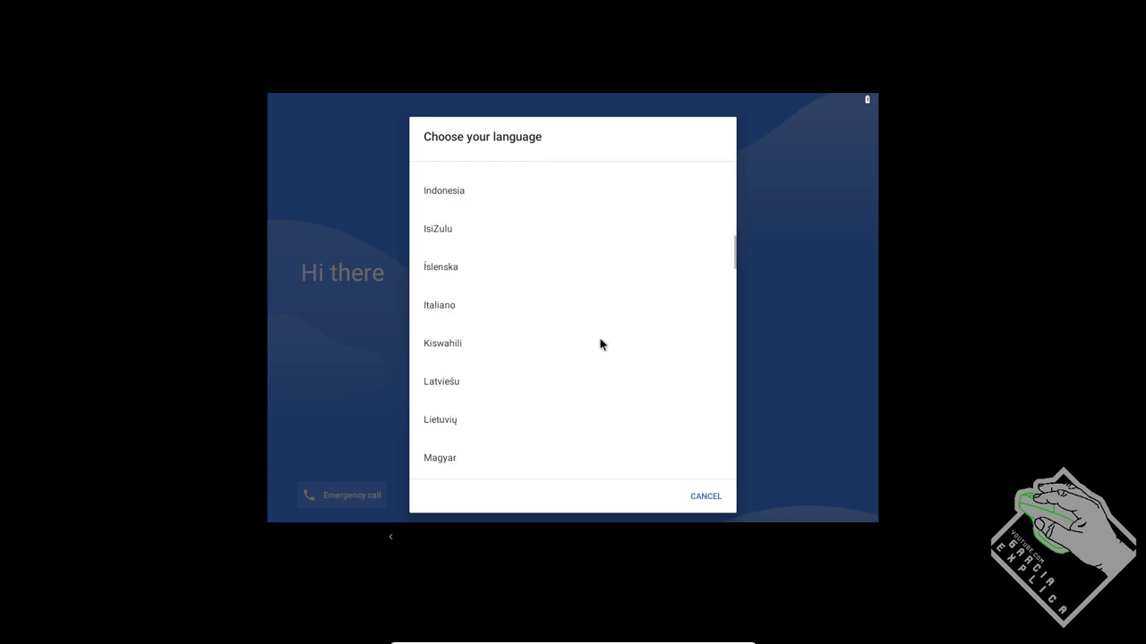
pyautogui.scroll(-5, 600, 344)
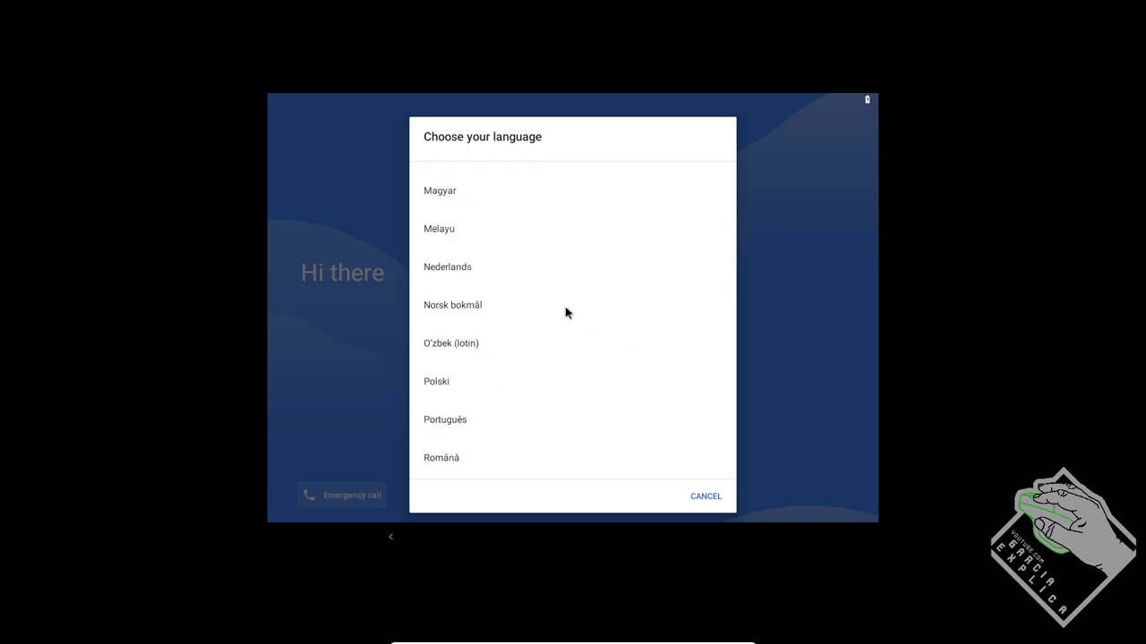
pyautogui.scroll(-3, 565, 307)
pyautogui.click(458, 309)
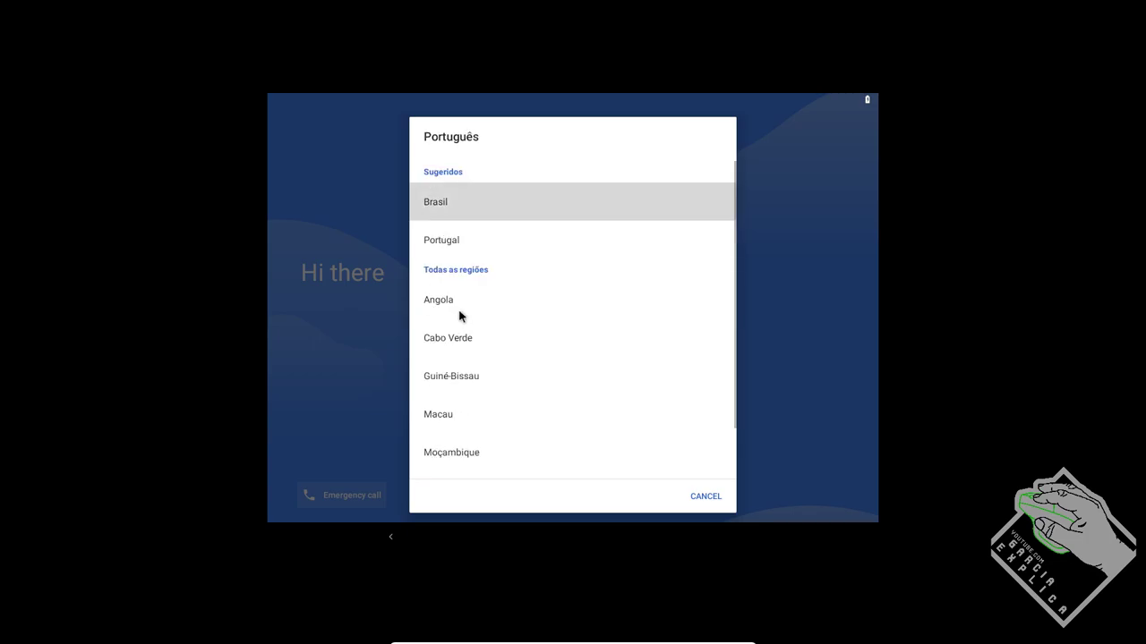
pyautogui.click(498, 215)
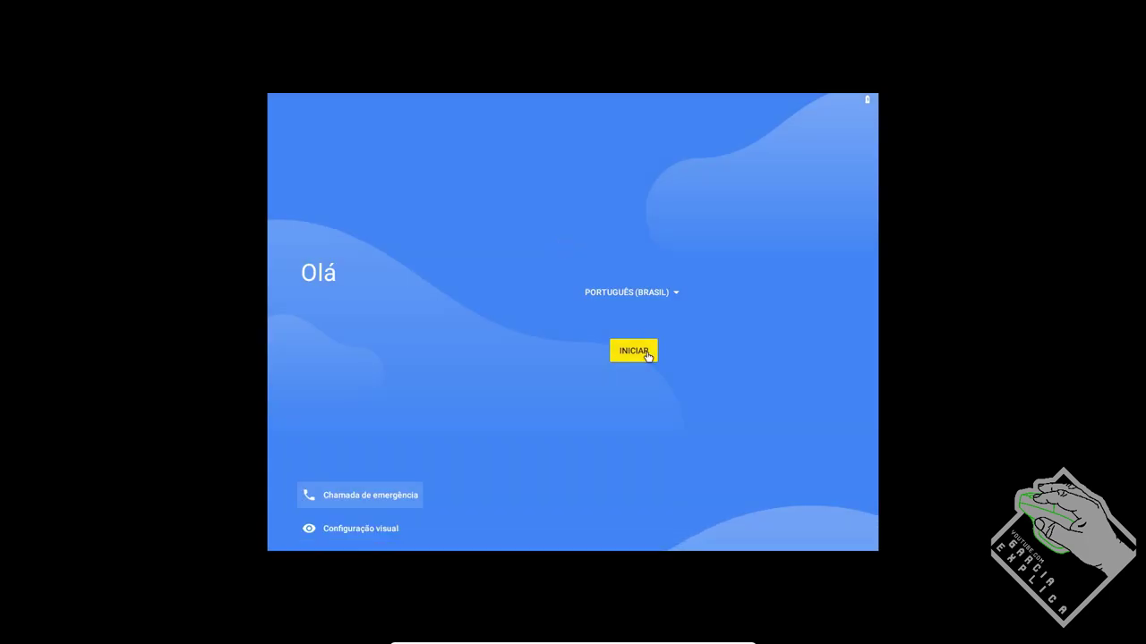
# - Start the Android device setup and connect to the VirtWifi network
pyautogui.click(639, 370)
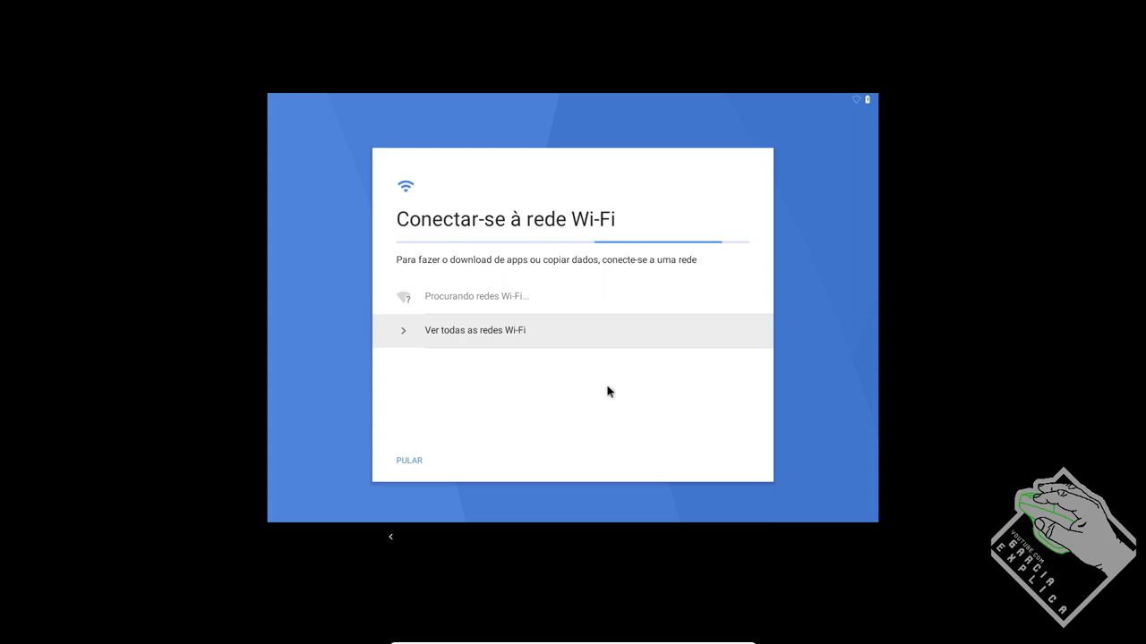
pyautogui.click(474, 329)
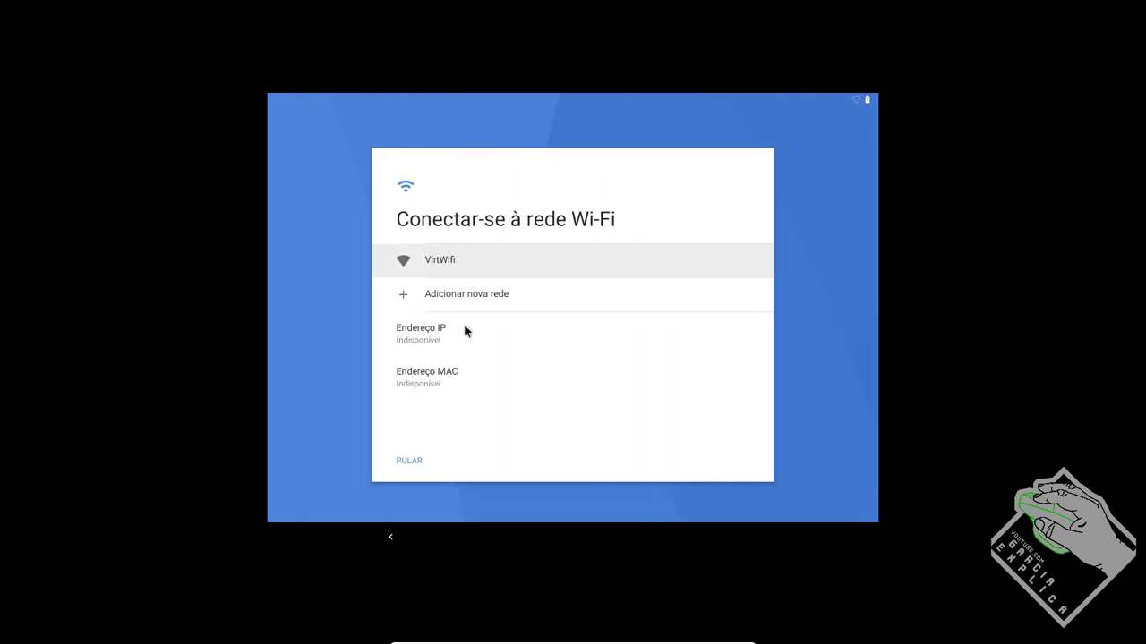
pyautogui.click(489, 262)
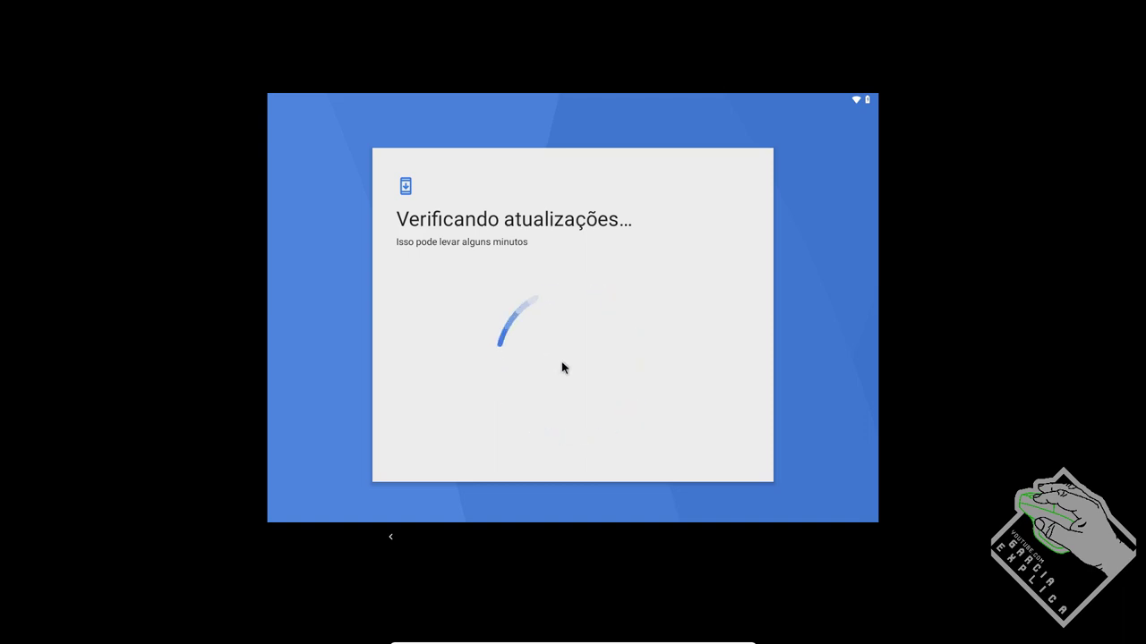
# - Check the connection types offered for network adapter 1 of the Android 9 machine, close its settings unchanged, and return to the full-screen view
pyautogui.hotkey('ctrl', 'f')
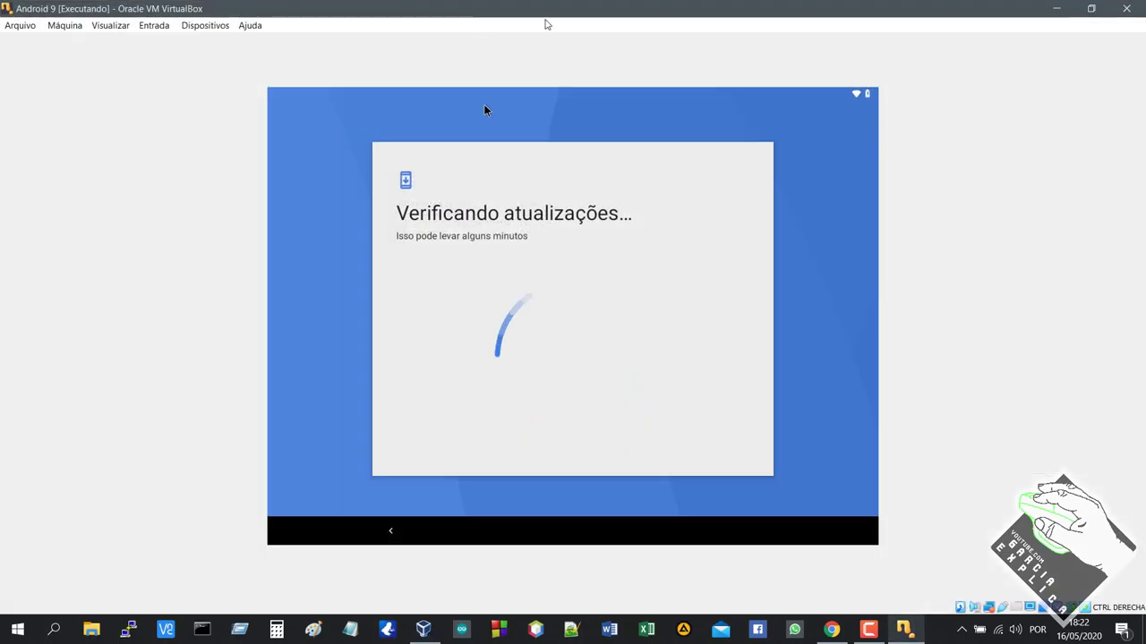
pyautogui.click(1056, 8)
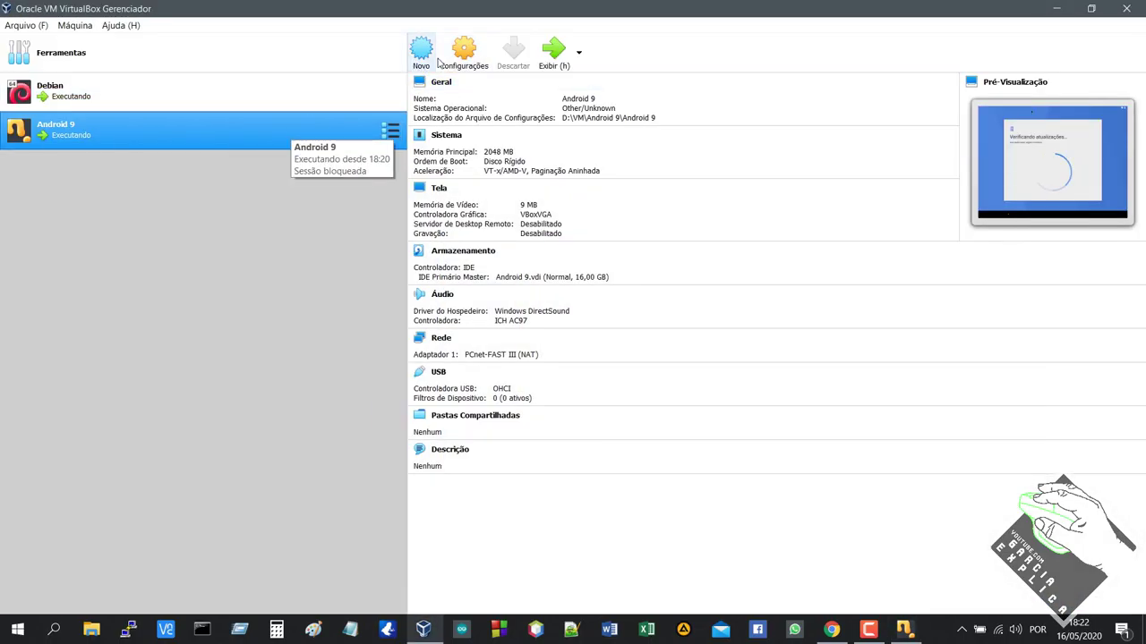
pyautogui.click(463, 52)
pyautogui.click(364, 294)
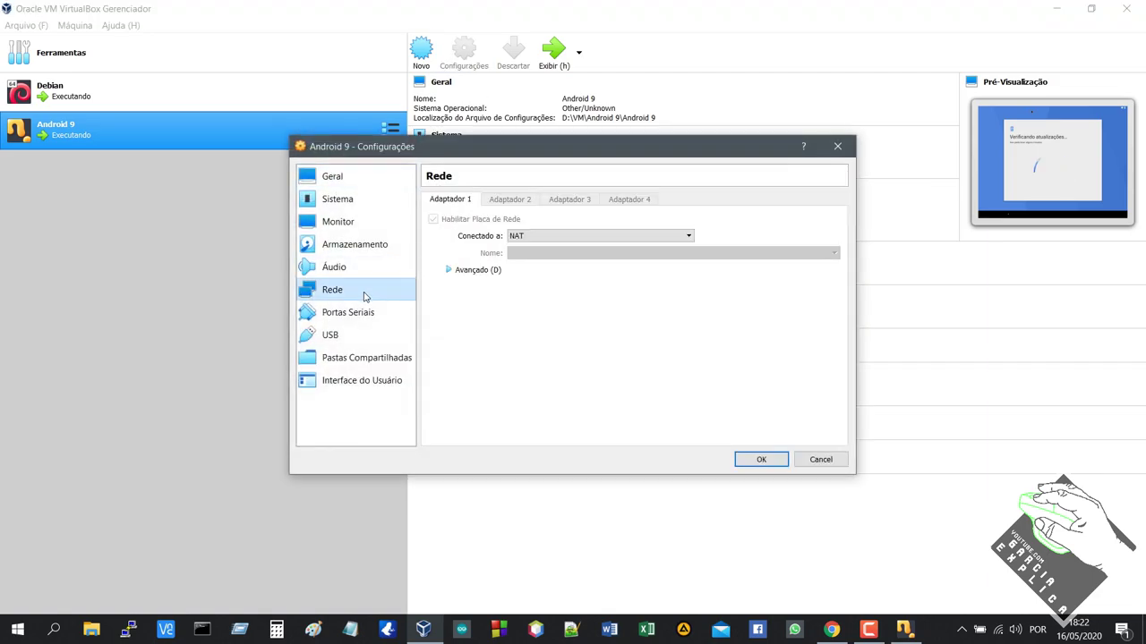
pyautogui.click(540, 239)
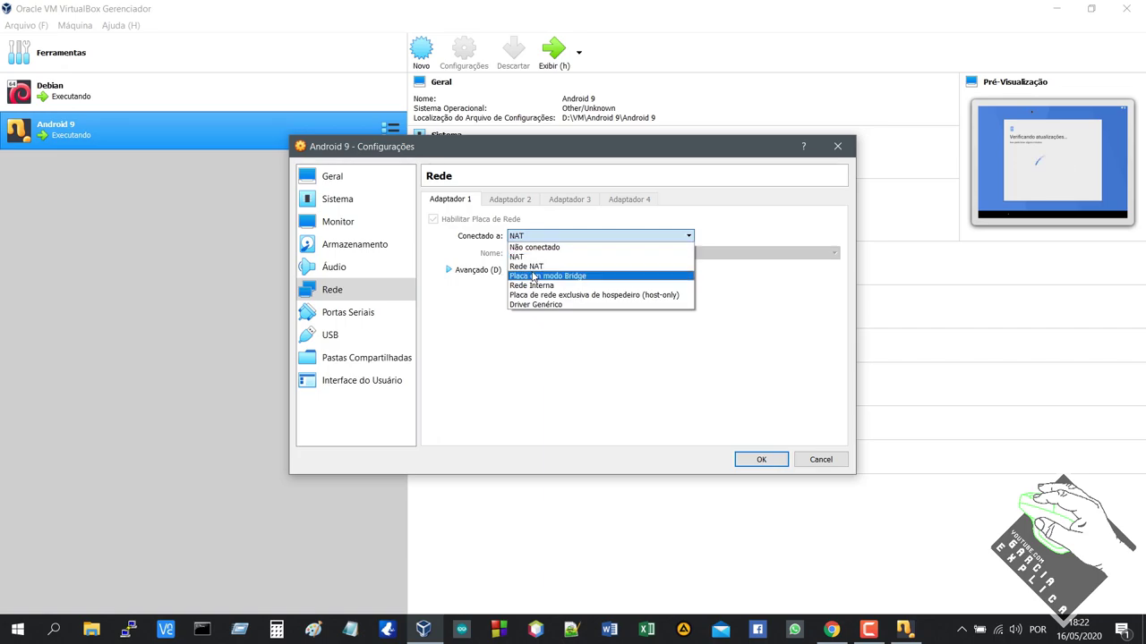
pyautogui.press('Escape')
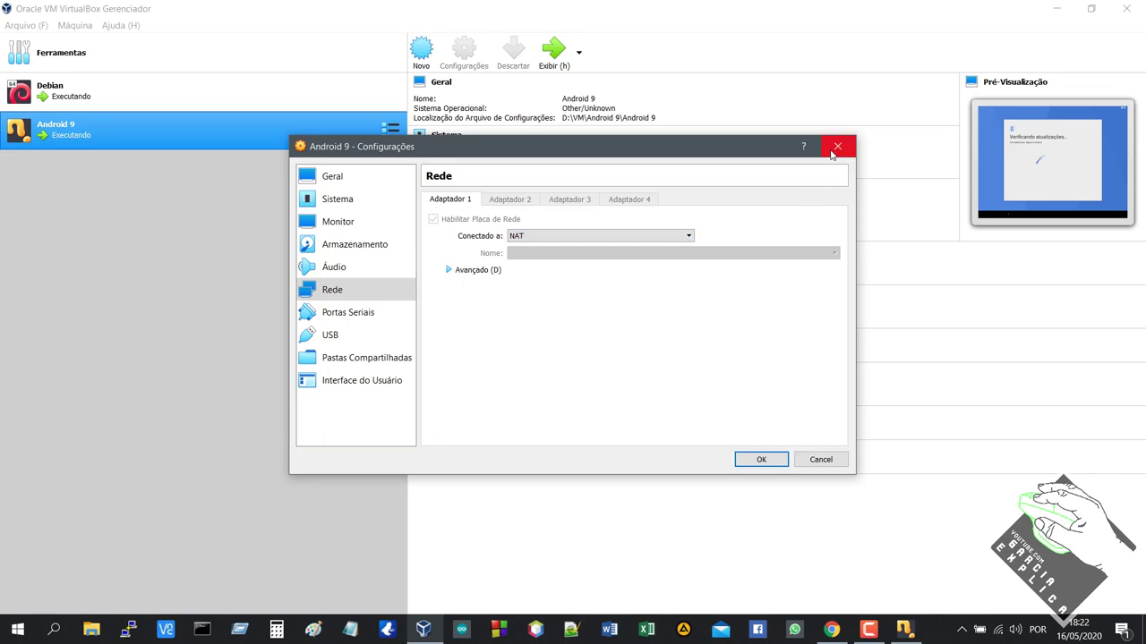
pyautogui.click(624, 237)
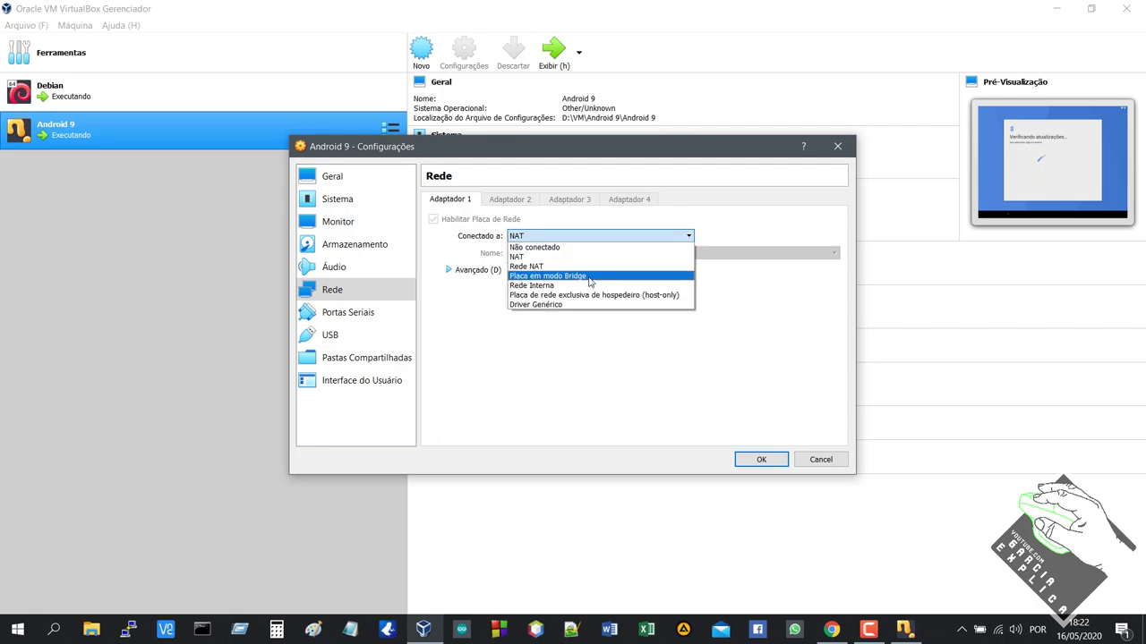
pyautogui.click(725, 289)
pyautogui.click(836, 150)
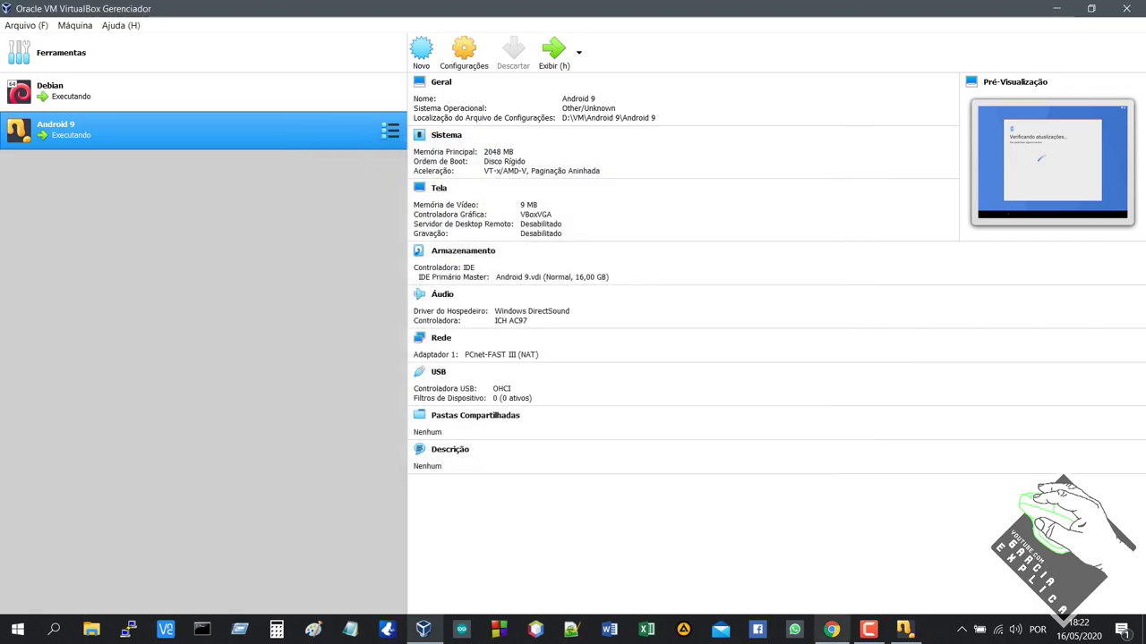
pyautogui.click(904, 629)
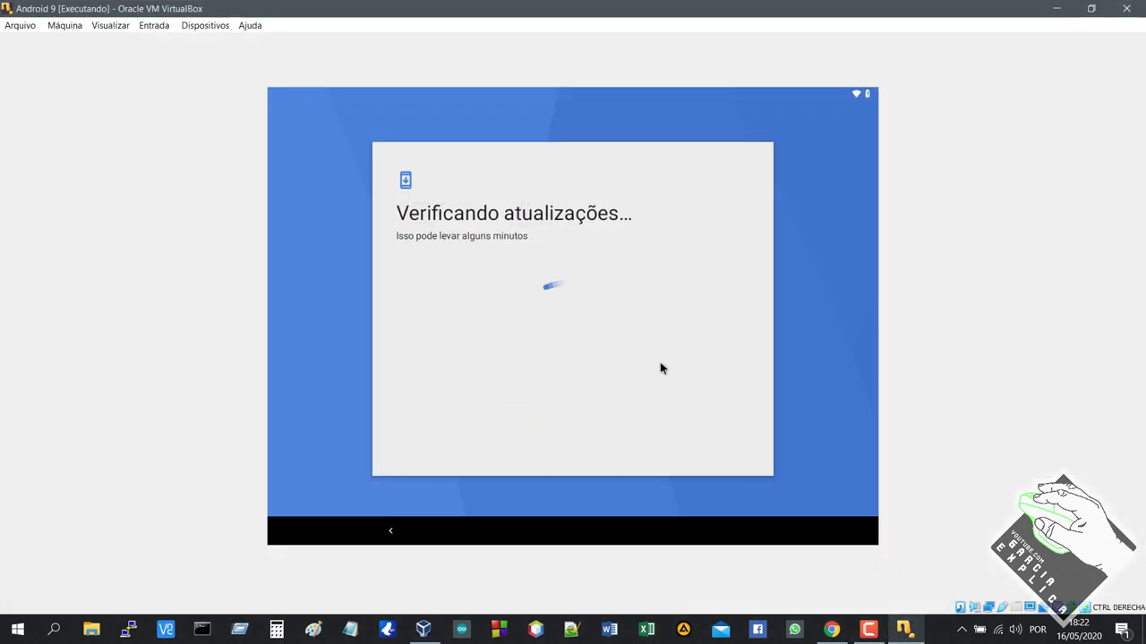
pyautogui.hotkey('ctrl', 'f')
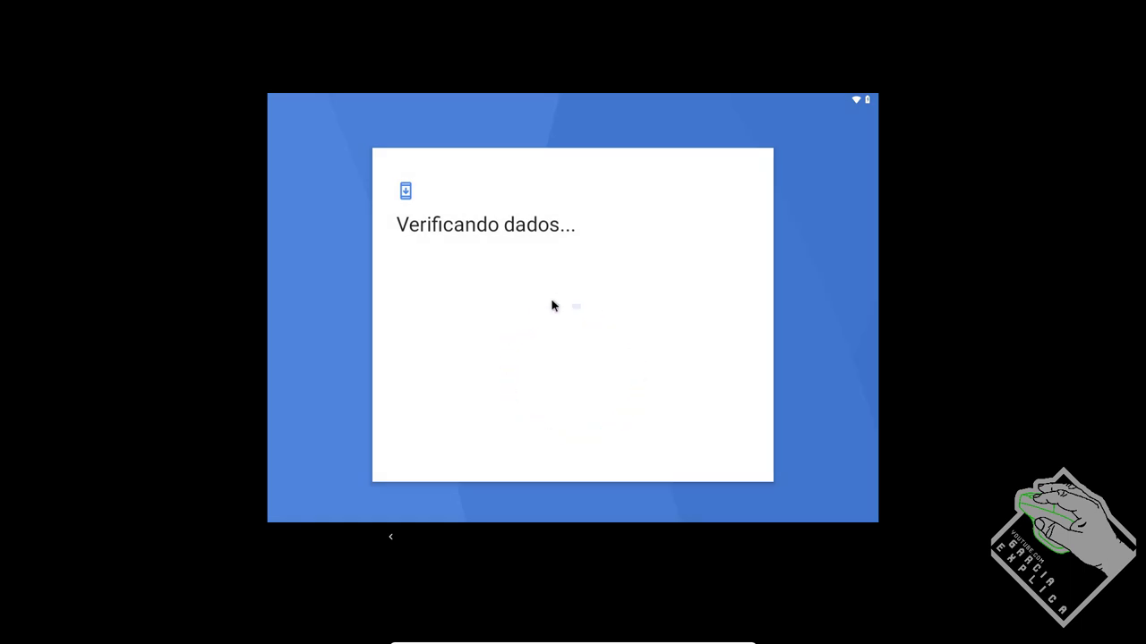
pyautogui.hotkey('ctrl', 'f')
pyautogui.hotkey('ctrl', 'f')
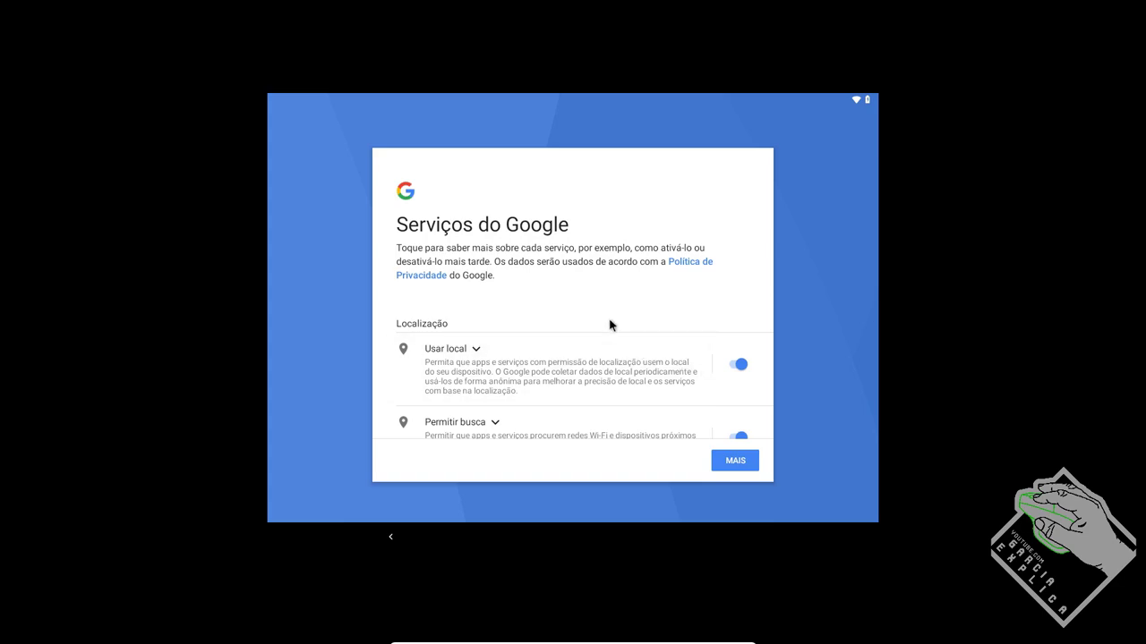
# - Turn off Usar local, Permitir busca and Enviar dados de uso e diagnóstico, and accept the Google services terms
pyautogui.scroll(-1, 609, 326)
pyautogui.scroll(-1, 610, 327)
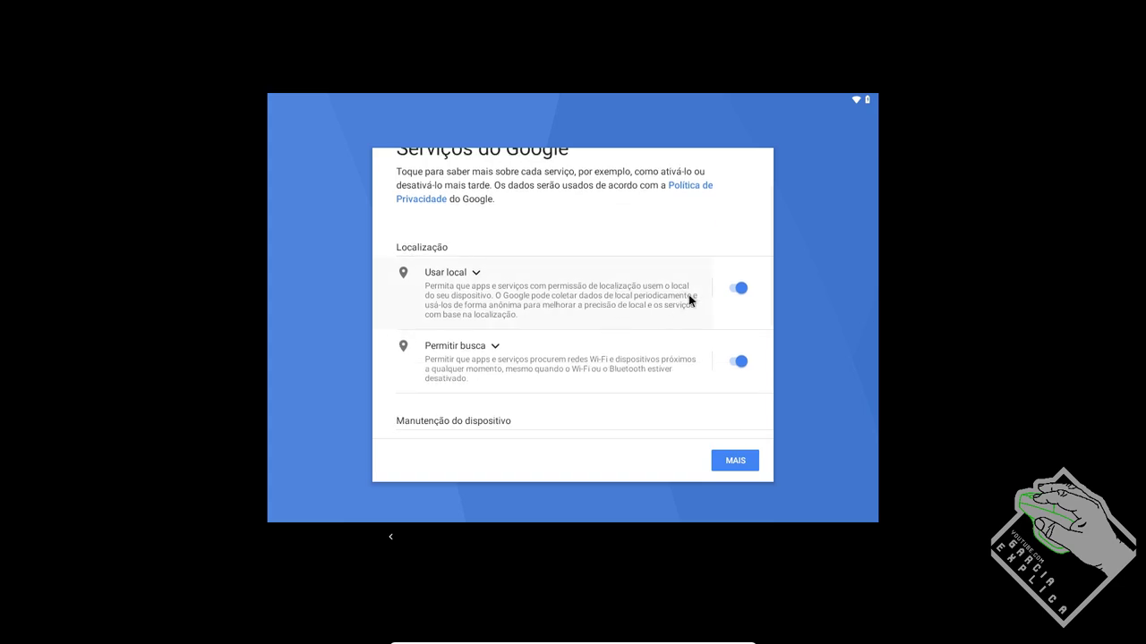
pyautogui.click(735, 289)
pyautogui.click(734, 361)
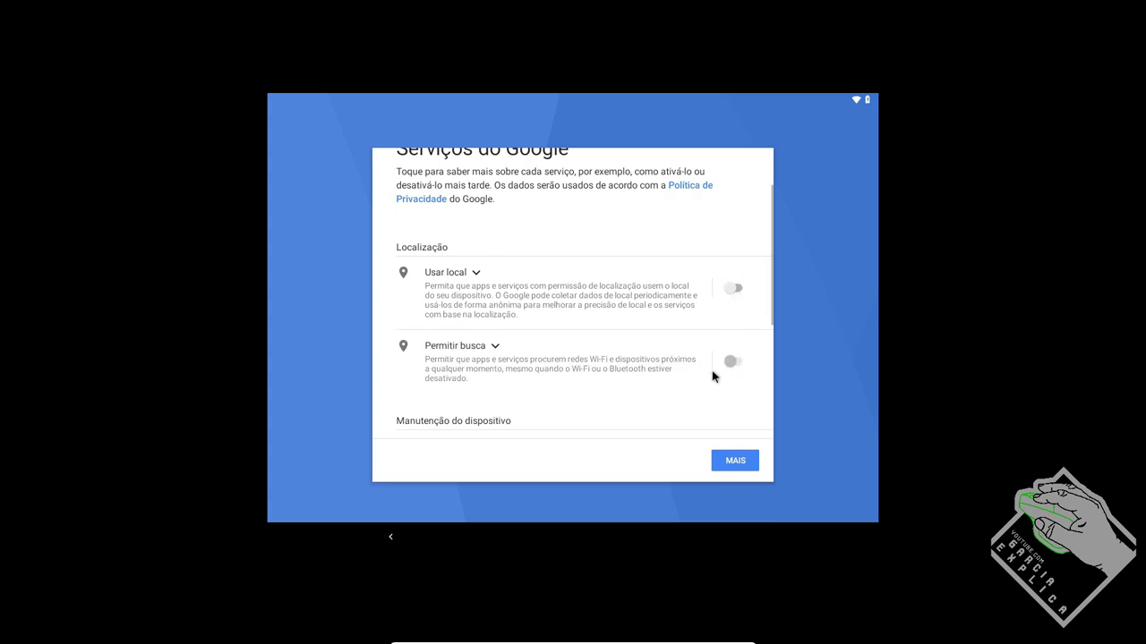
pyautogui.scroll(-4, 702, 393)
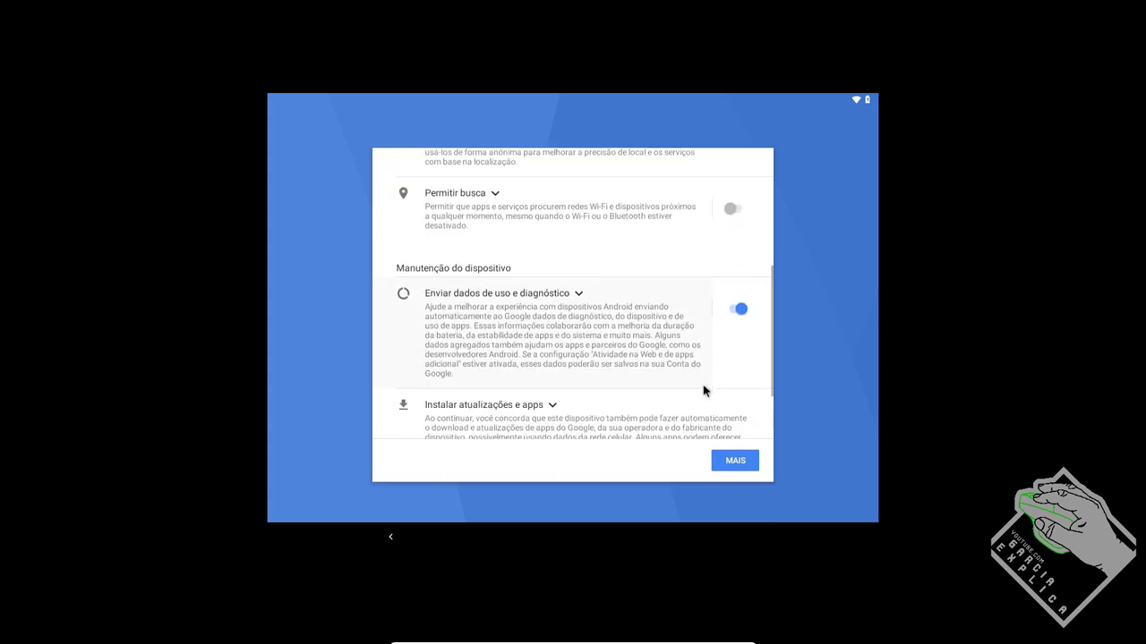
pyautogui.click(737, 310)
pyautogui.scroll(-2, 713, 354)
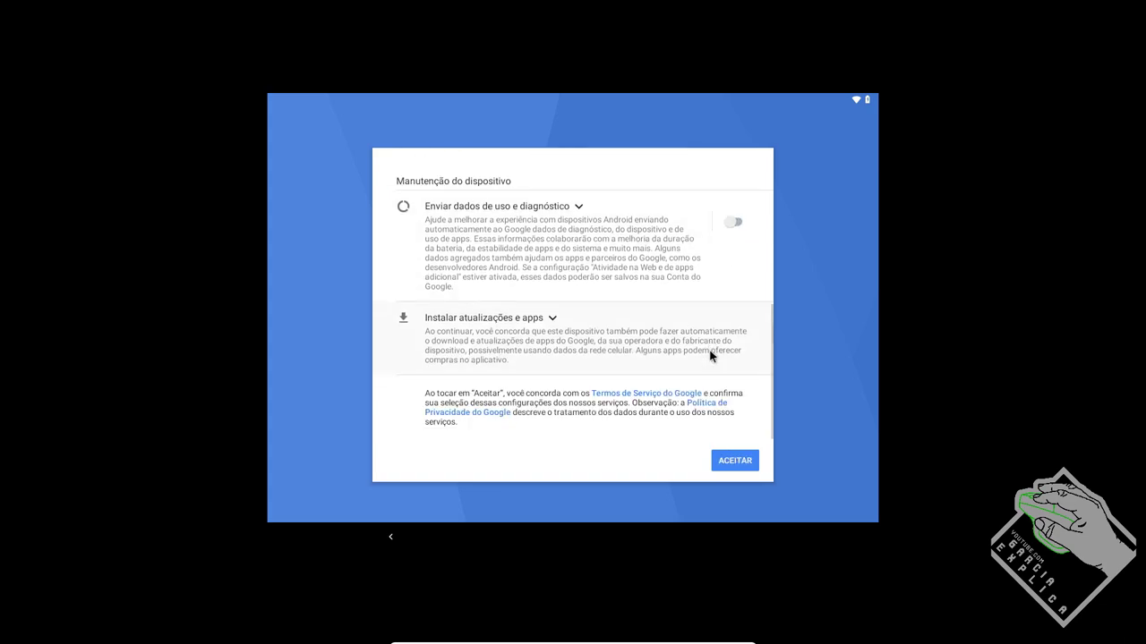
pyautogui.click(735, 461)
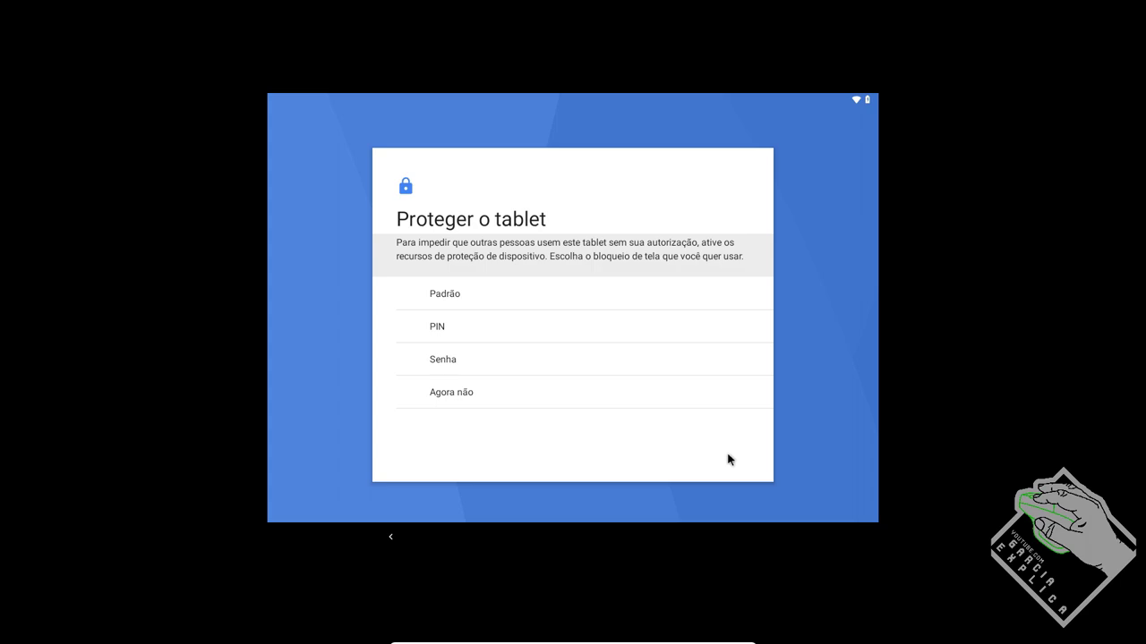
# - Skip the tablet's screen lock protection and use Quickstep as the home app just once
pyautogui.click(482, 390)
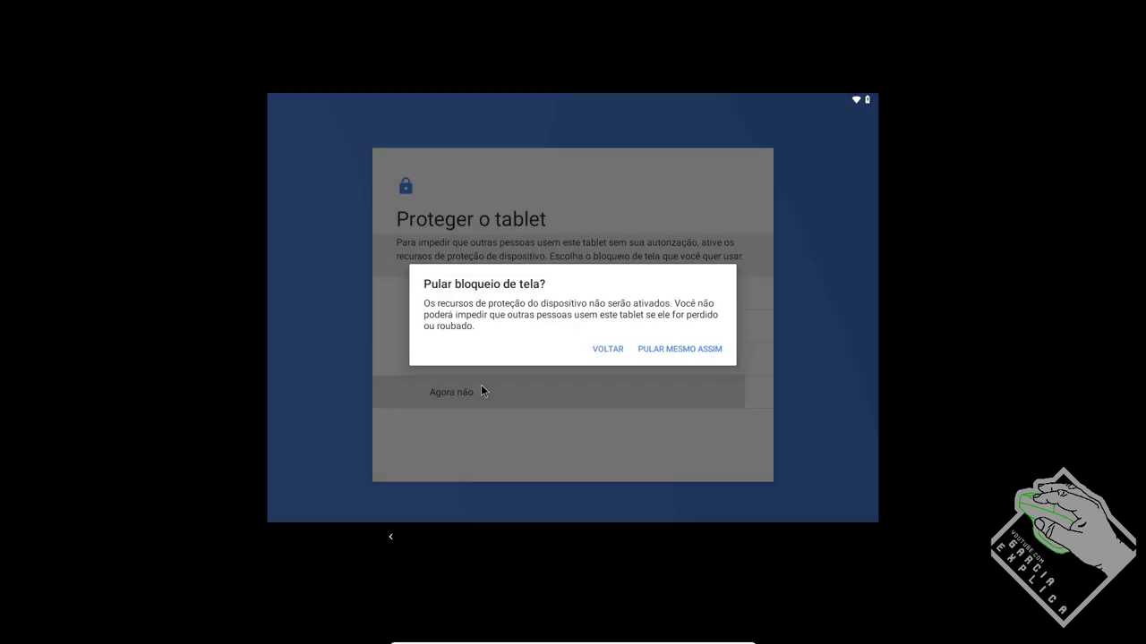
pyautogui.click(693, 349)
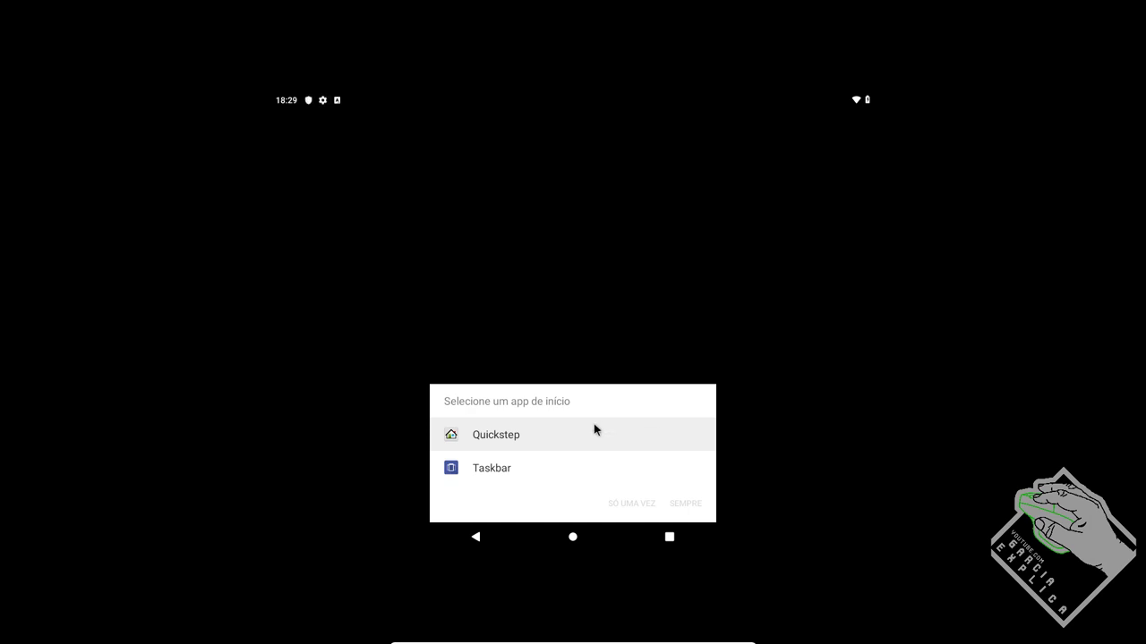
pyautogui.click(512, 442)
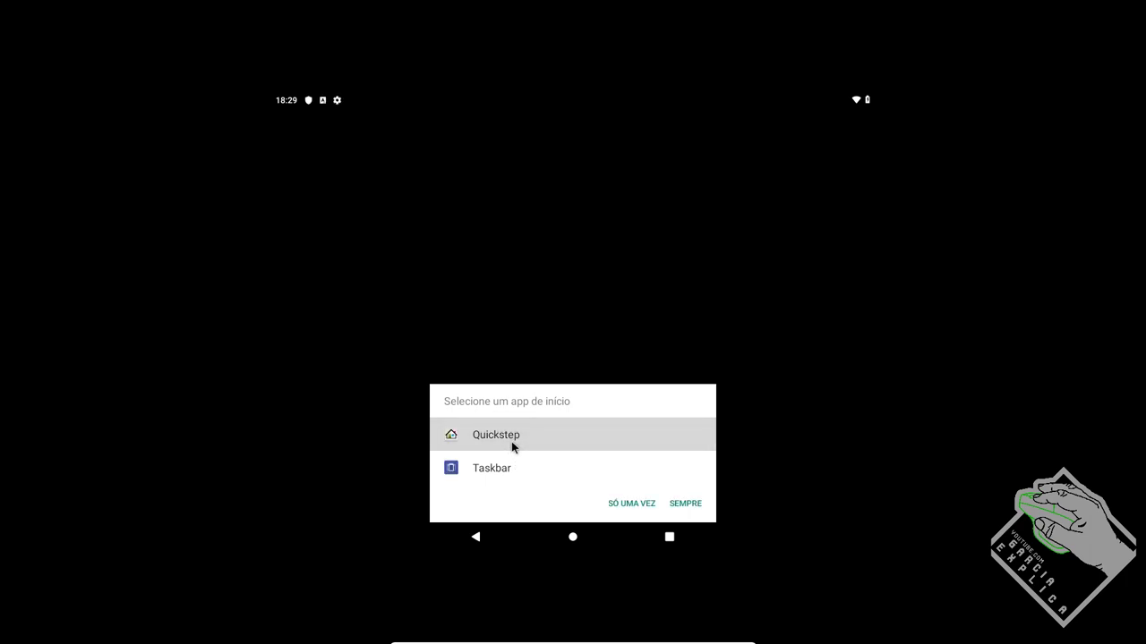
pyautogui.click(625, 505)
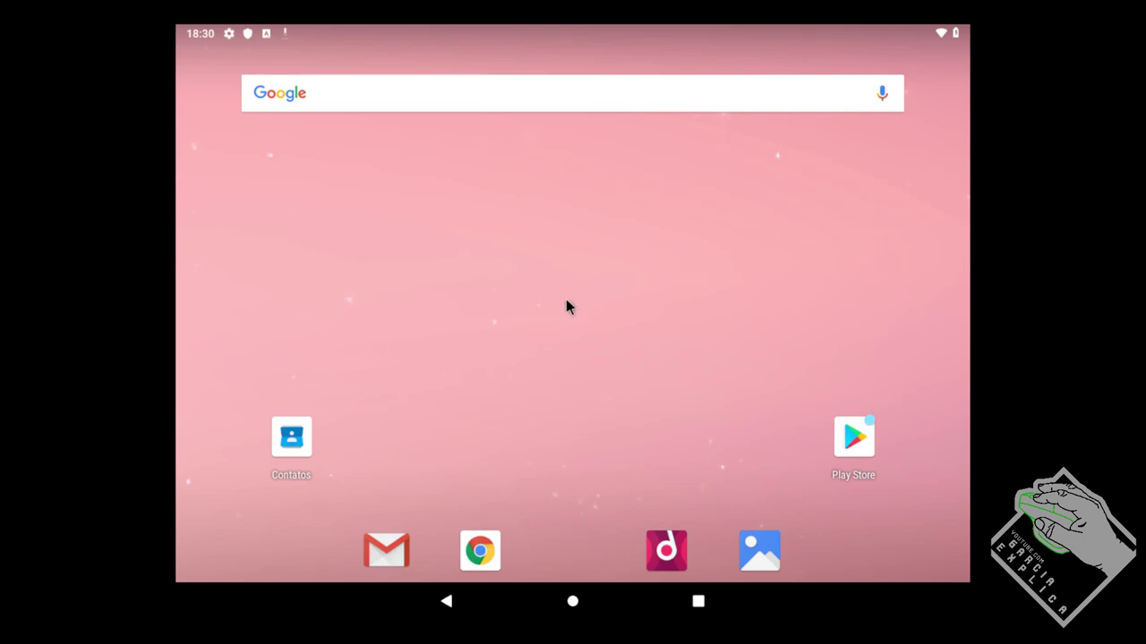
# - Open the Arquivos app from the full app list, and return to the home screen using the Taskbar launcher
pyautogui.scroll(-1, 566, 299)
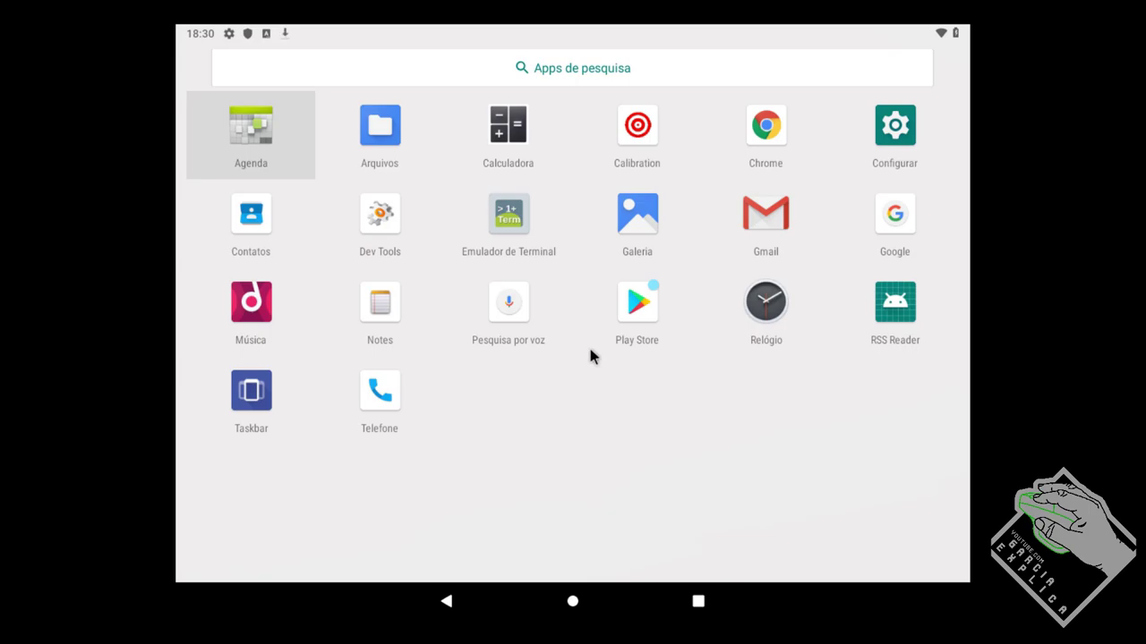
pyautogui.click(393, 136)
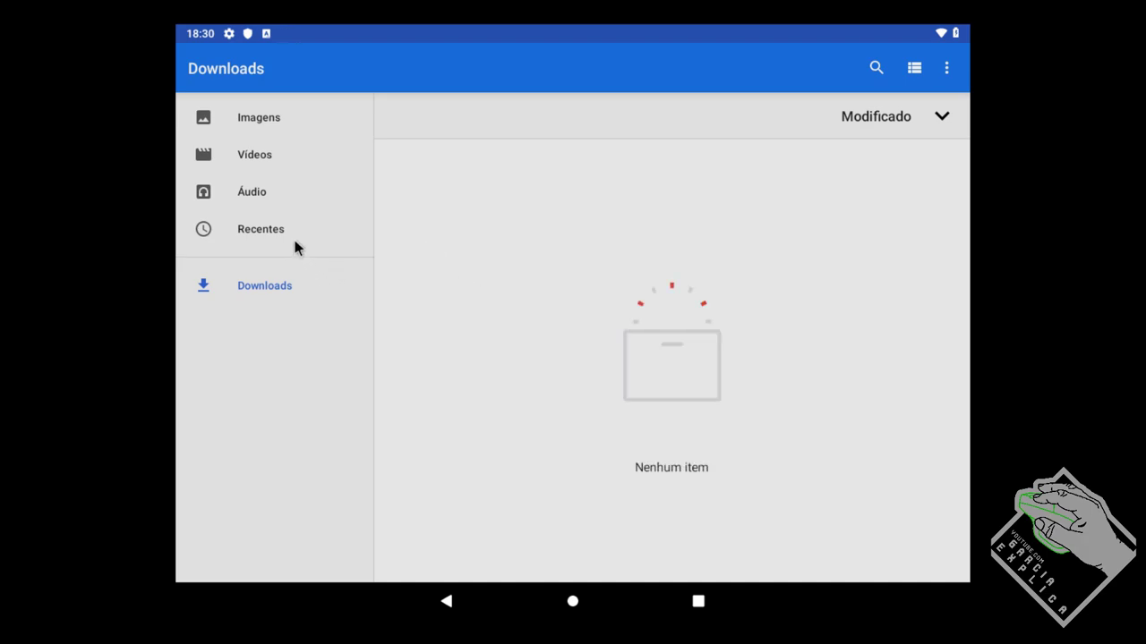
pyautogui.click(573, 601)
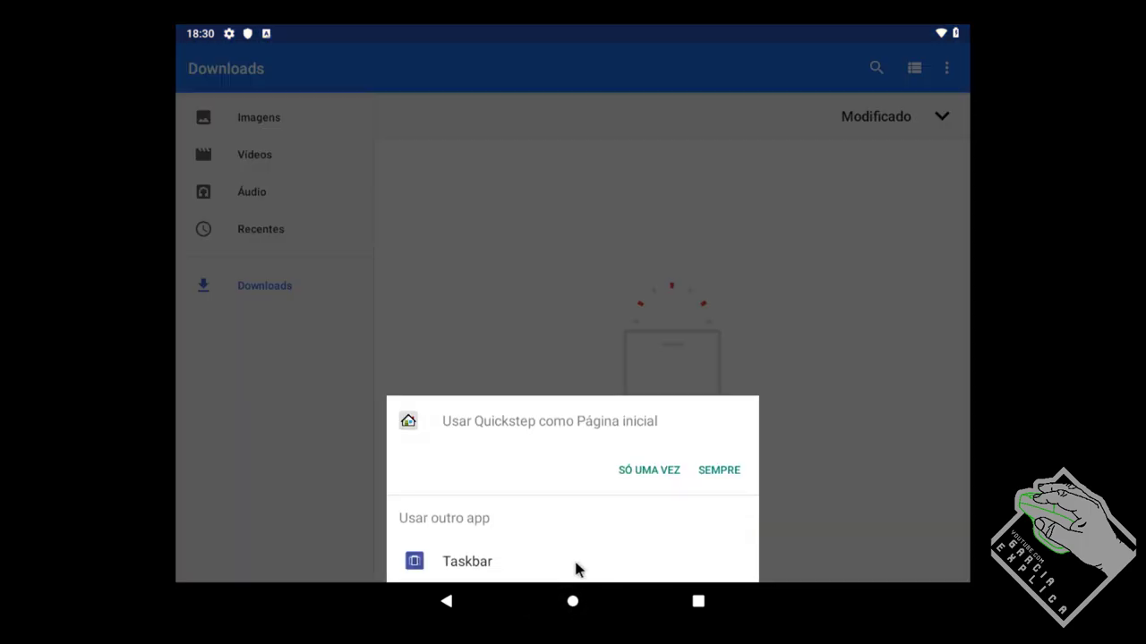
pyautogui.click(494, 564)
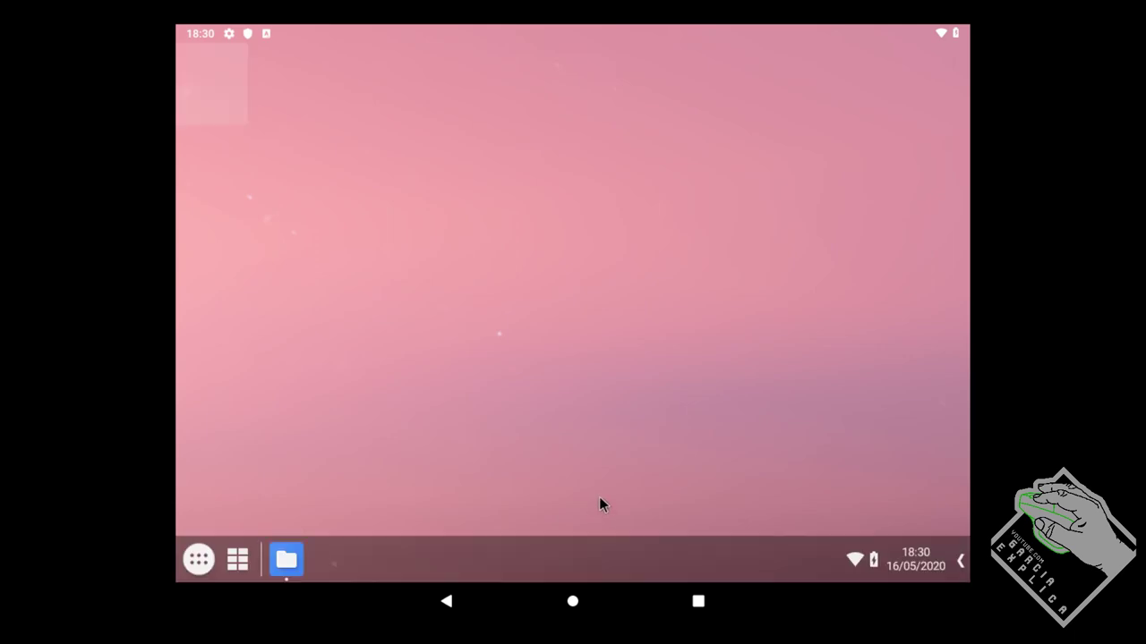
# - Look at the Taskbar launcher's widget dashboard, close it, and reopen the Arquivos app
pyautogui.click(233, 559)
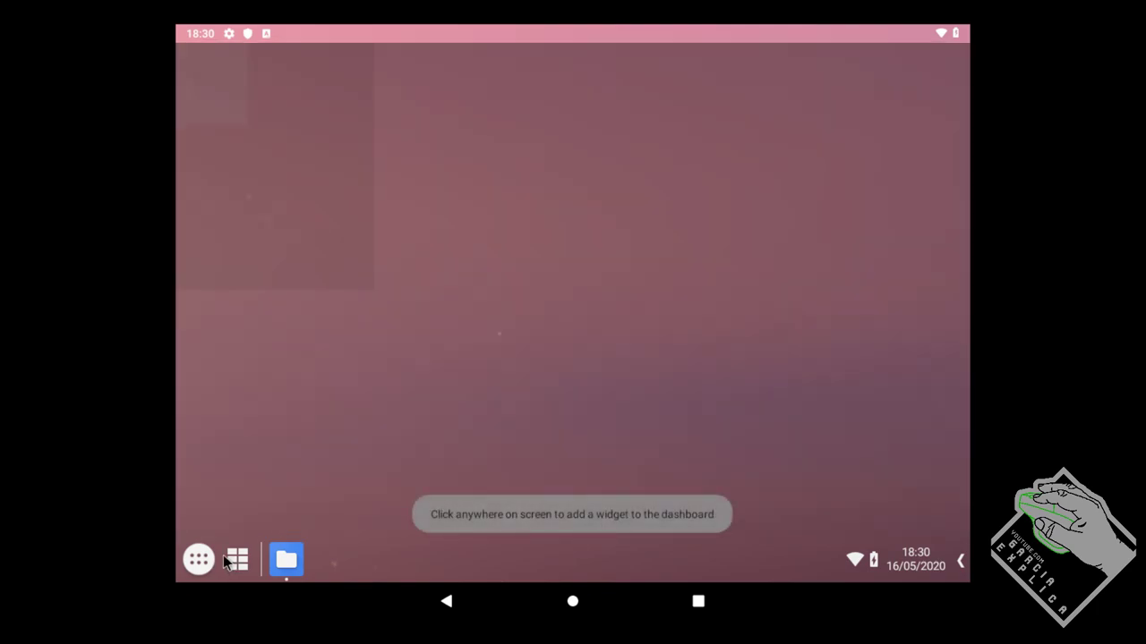
pyautogui.click(199, 559)
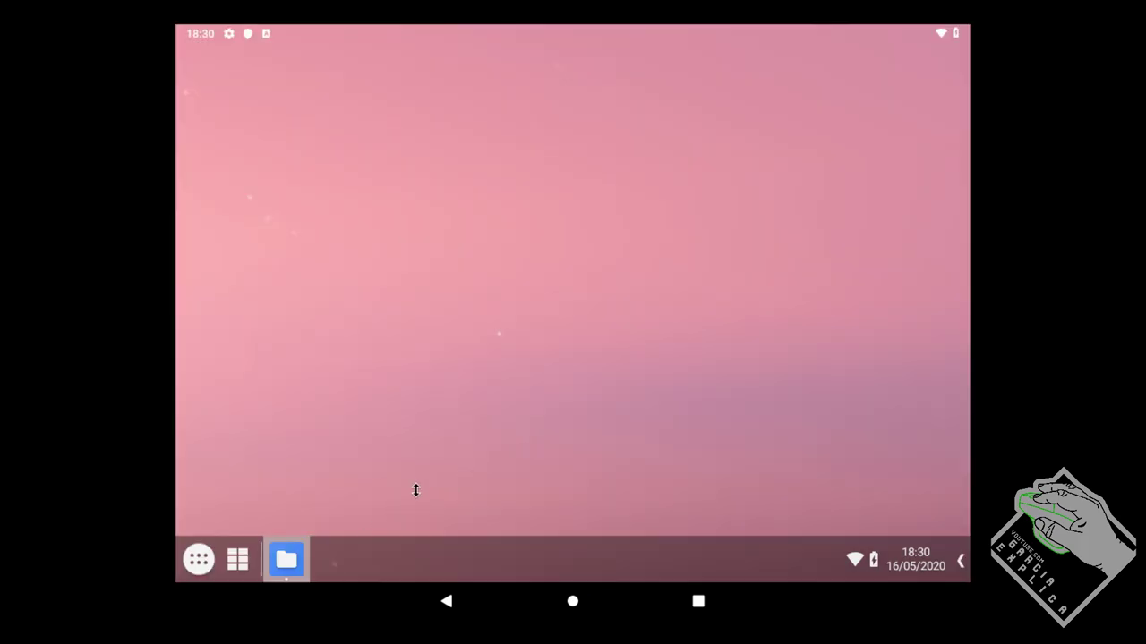
pyautogui.click(286, 560)
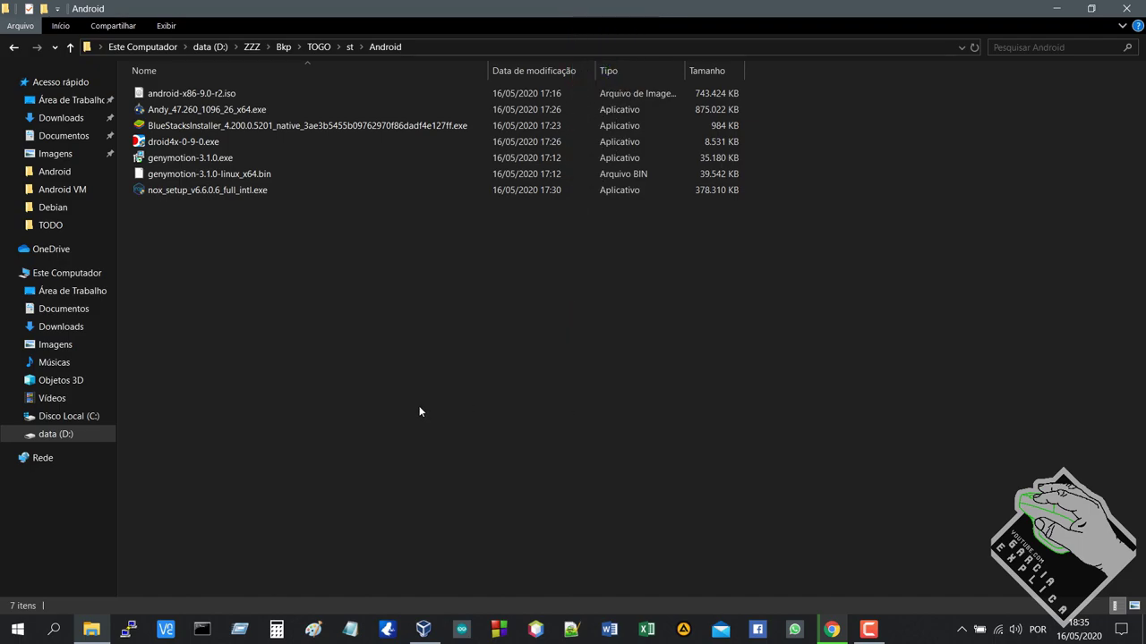
# - Launch the genymotion-3.1.0.exe installer from the Windows Android folder and choose English as the setup language
pyautogui.moveTo(307, 256); pyautogui.dragTo(220, 89)
pyautogui.click(281, 296)
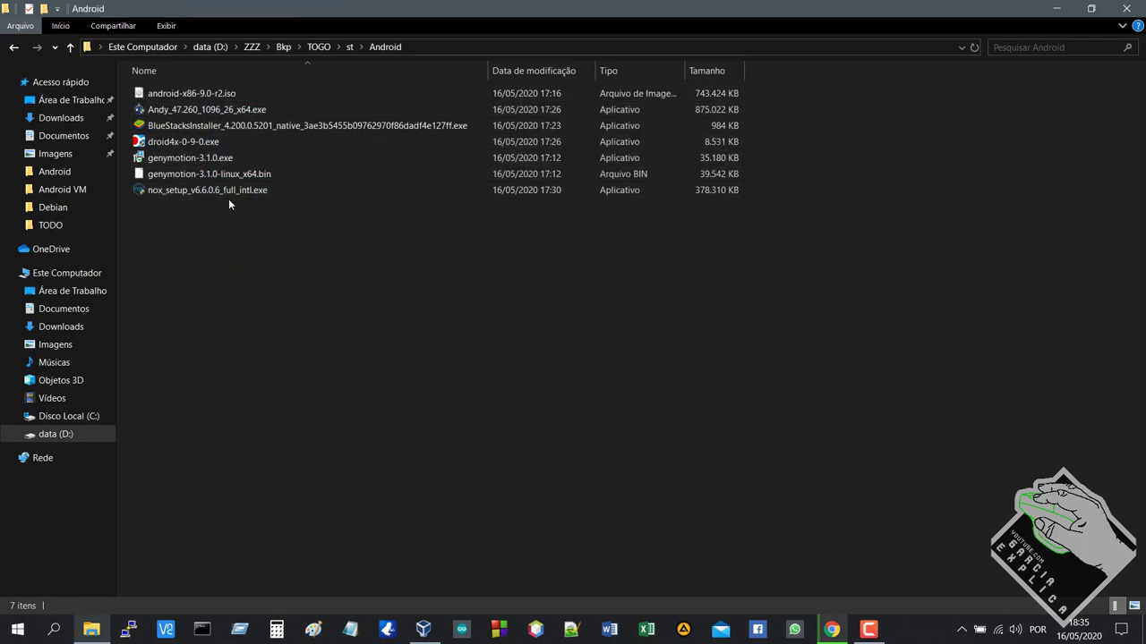
pyautogui.click(204, 159)
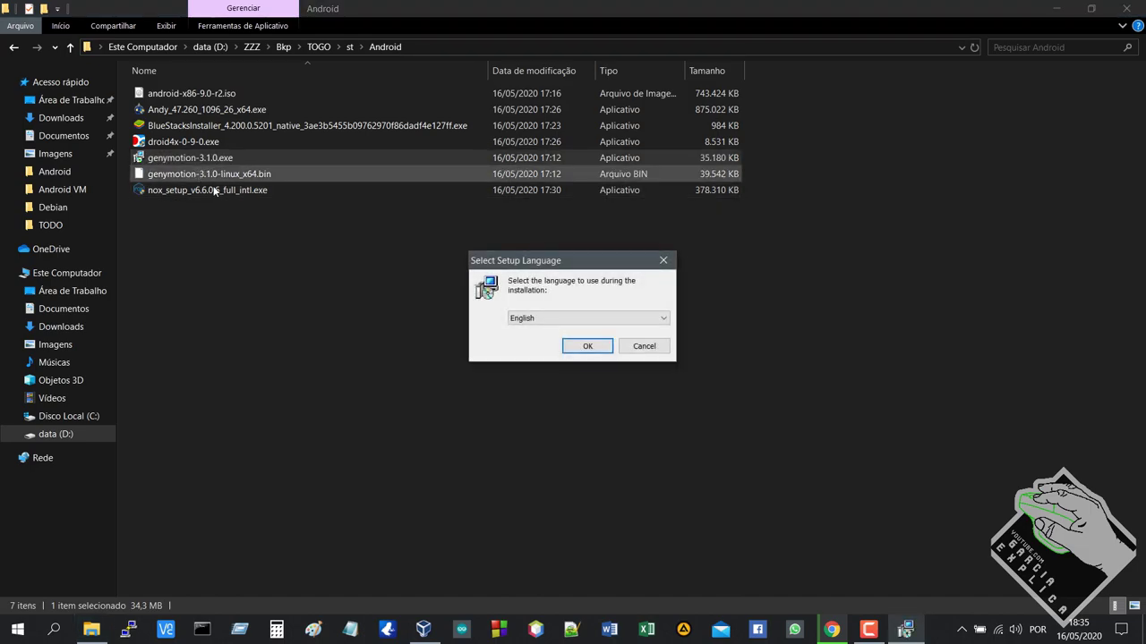
pyautogui.click(559, 320)
pyautogui.click(589, 330)
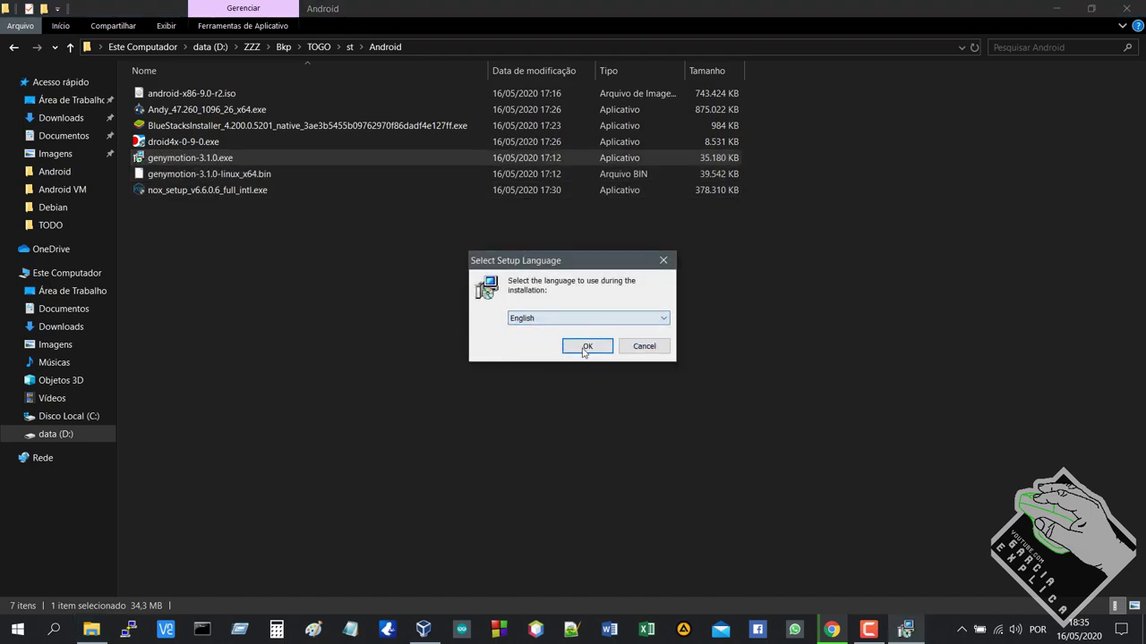
pyautogui.click(587, 347)
# - Install Genymotion to C:\Program Files\Genymobile\Genymotion with the Genymotion Start Menu folder and a desktop shortcut
pyautogui.click(653, 433)
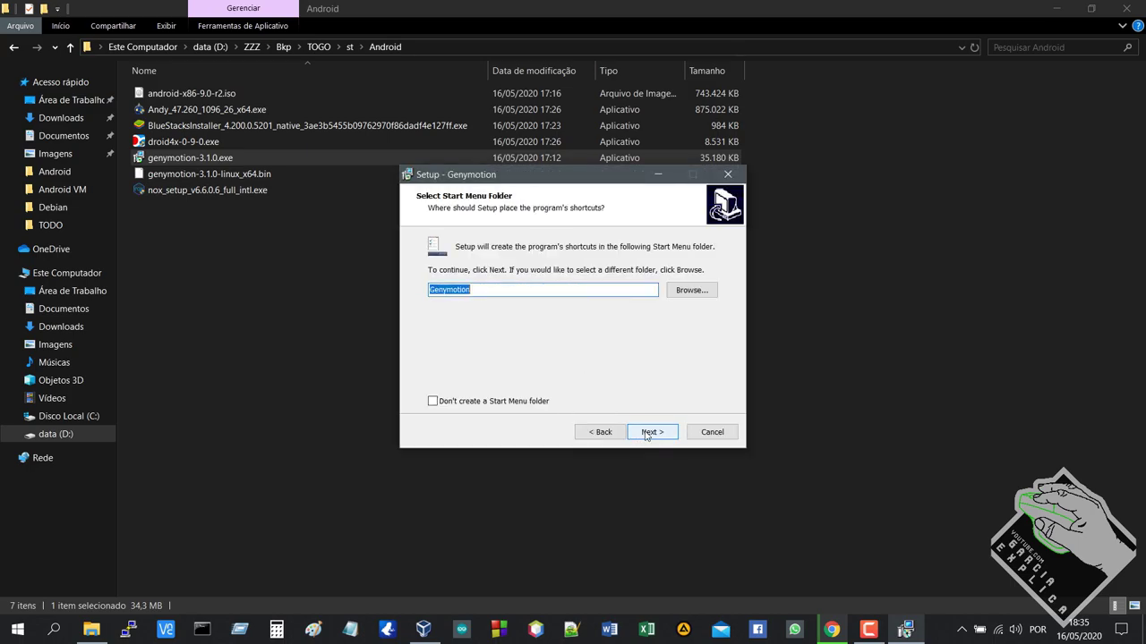
pyautogui.click(653, 433)
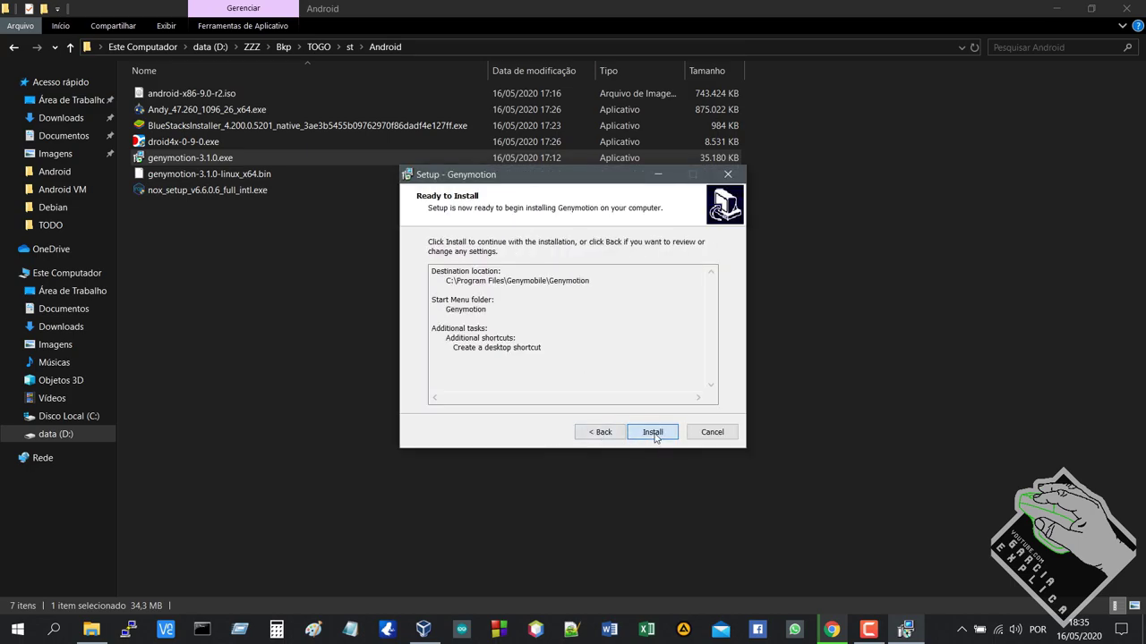
pyautogui.click(652, 432)
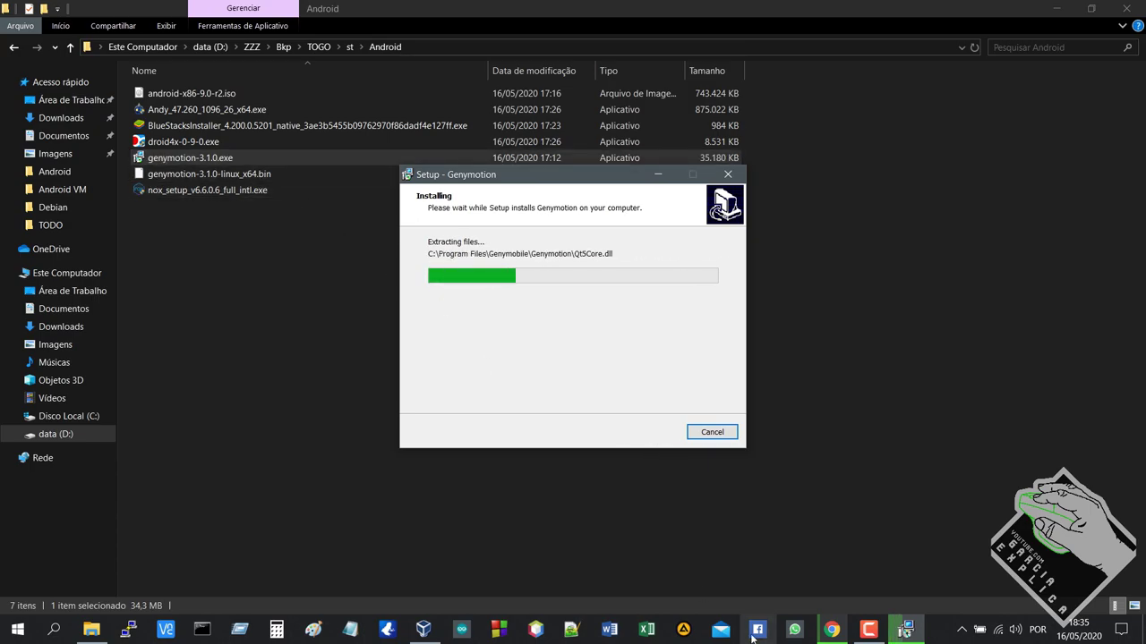
# - Switch to Chrome, search Google for genymotion, and open the official Genymotion website
pyautogui.click(832, 630)
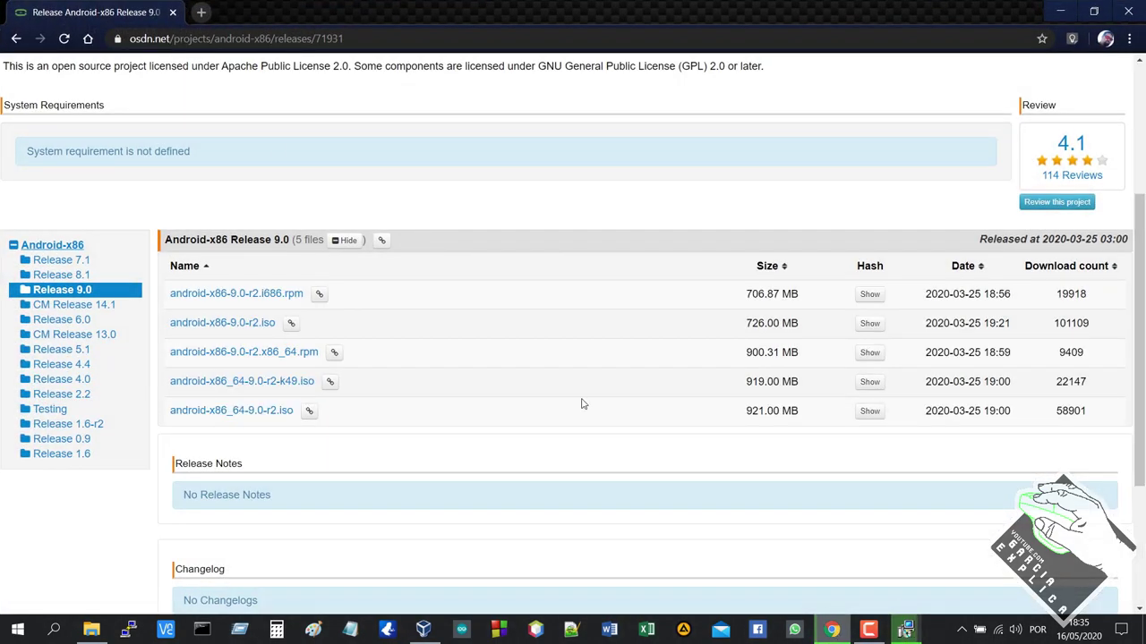
pyautogui.click(296, 39)
pyautogui.write('geny')
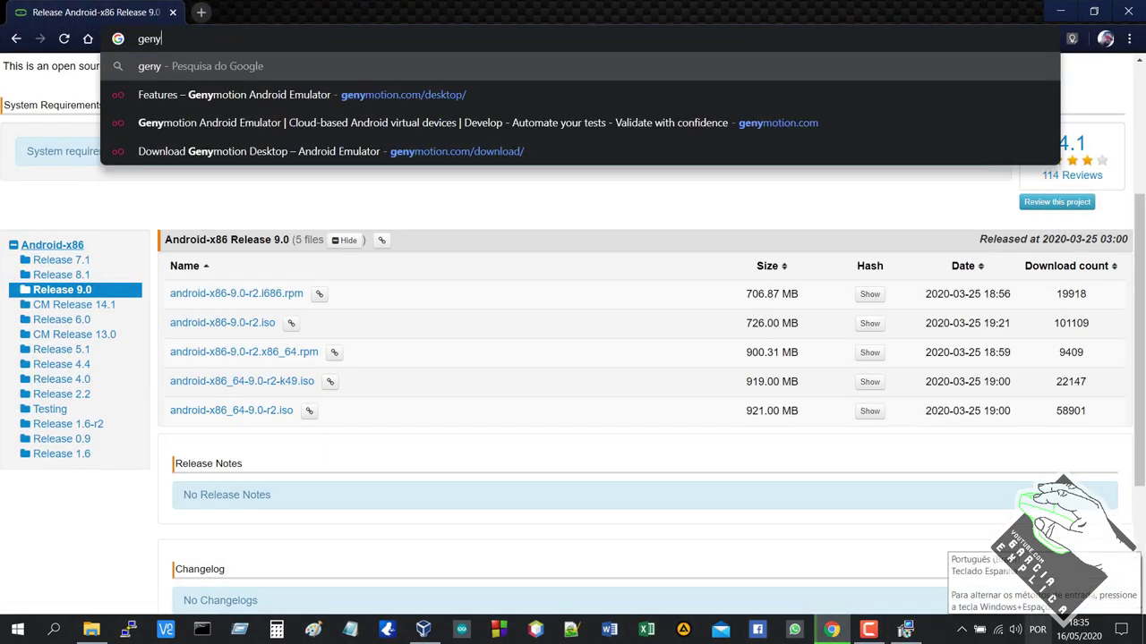
pyautogui.write('m')
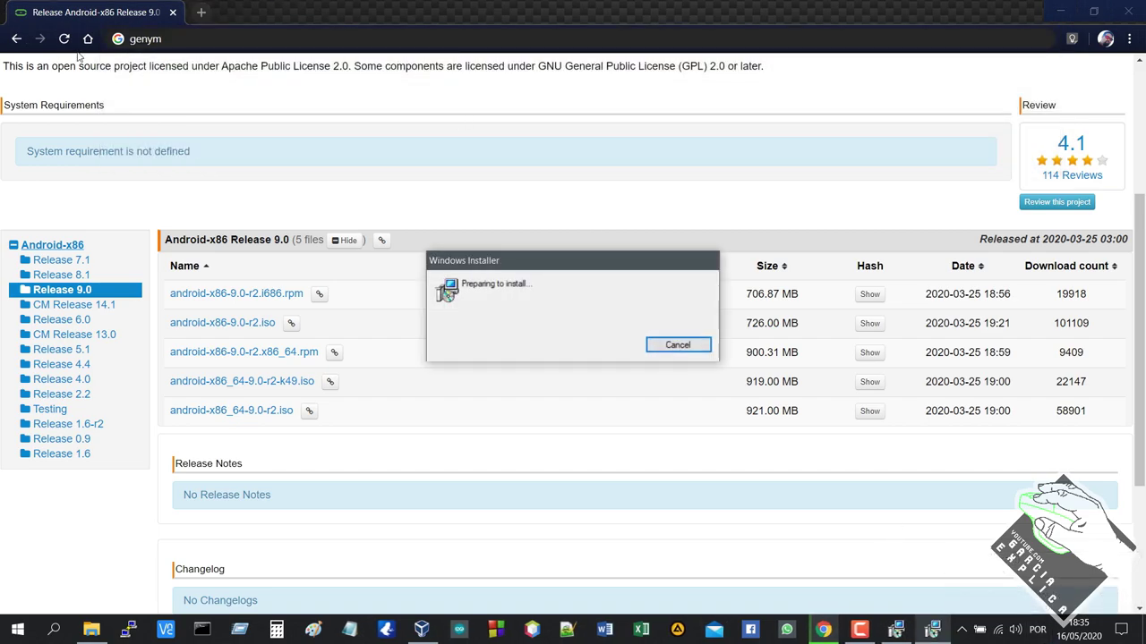
pyautogui.write('o')
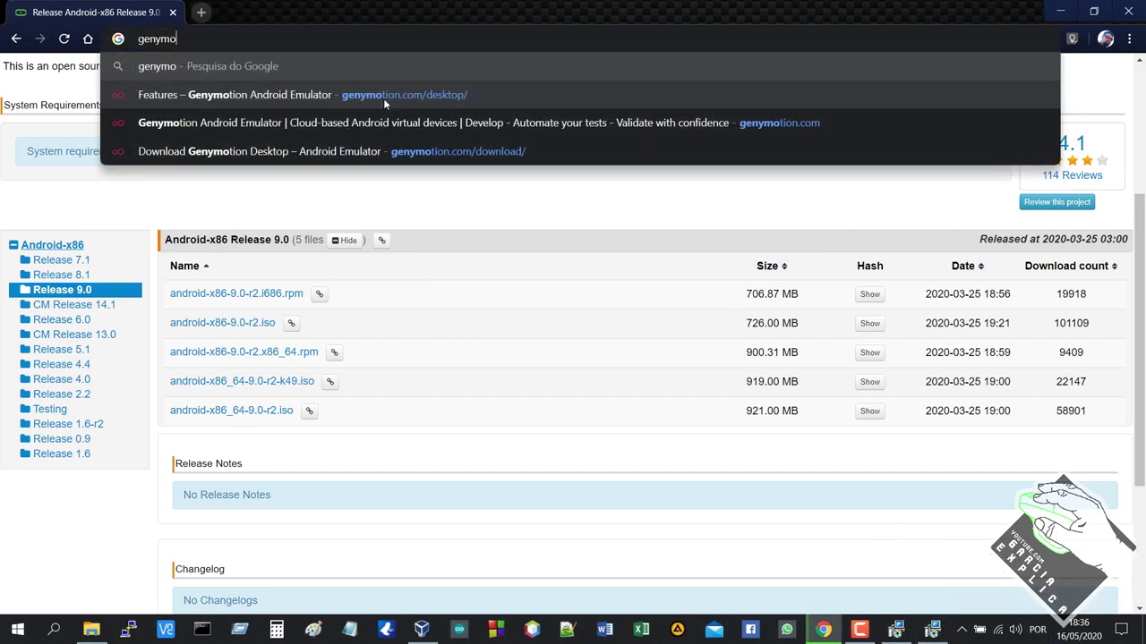
pyautogui.write('tion')
pyautogui.press('Return')
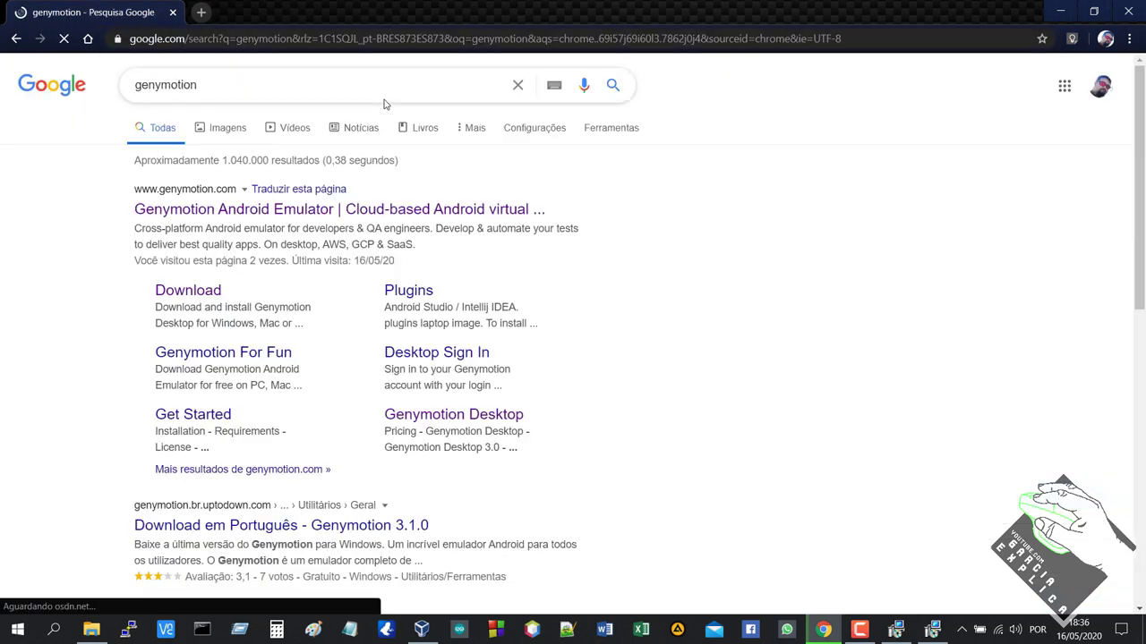
pyautogui.click(189, 210)
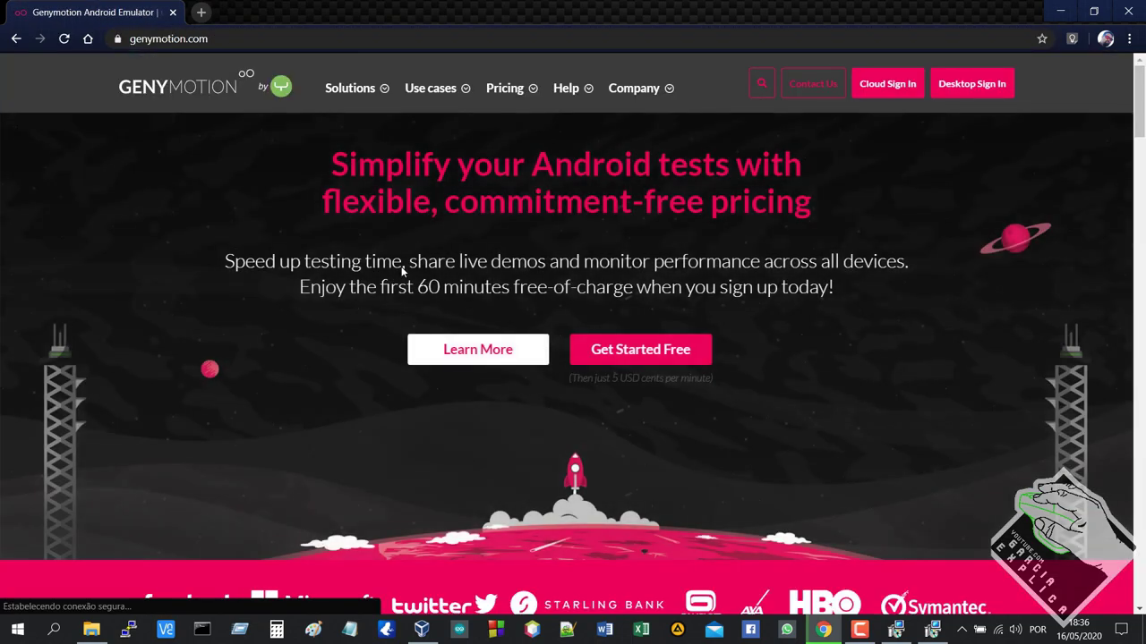
# - Open the Genymotion Desktop product page and look through its feature descriptions
pyautogui.moveTo(376, 89)
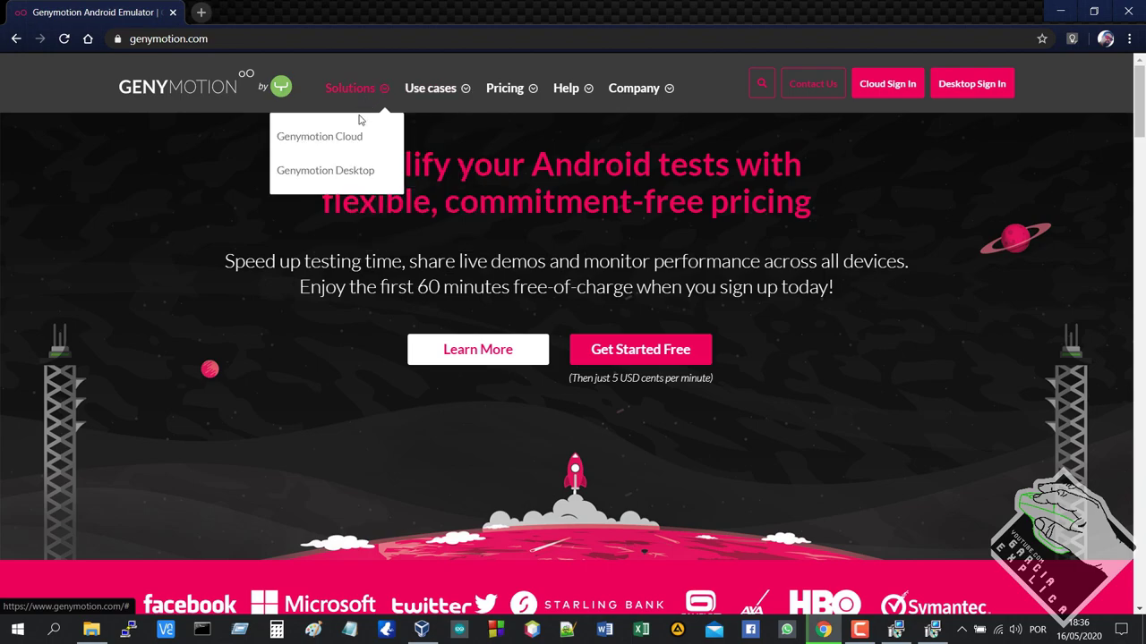
pyautogui.click(341, 180)
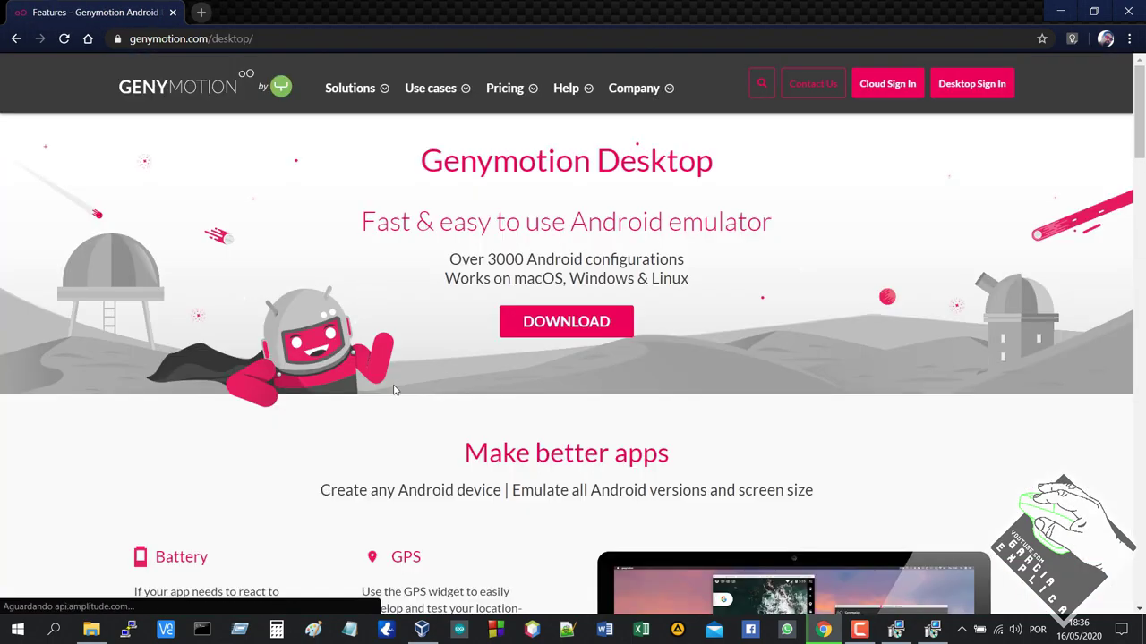
pyautogui.scroll(-5, 380, 340)
pyautogui.scroll(-12, 384, 365)
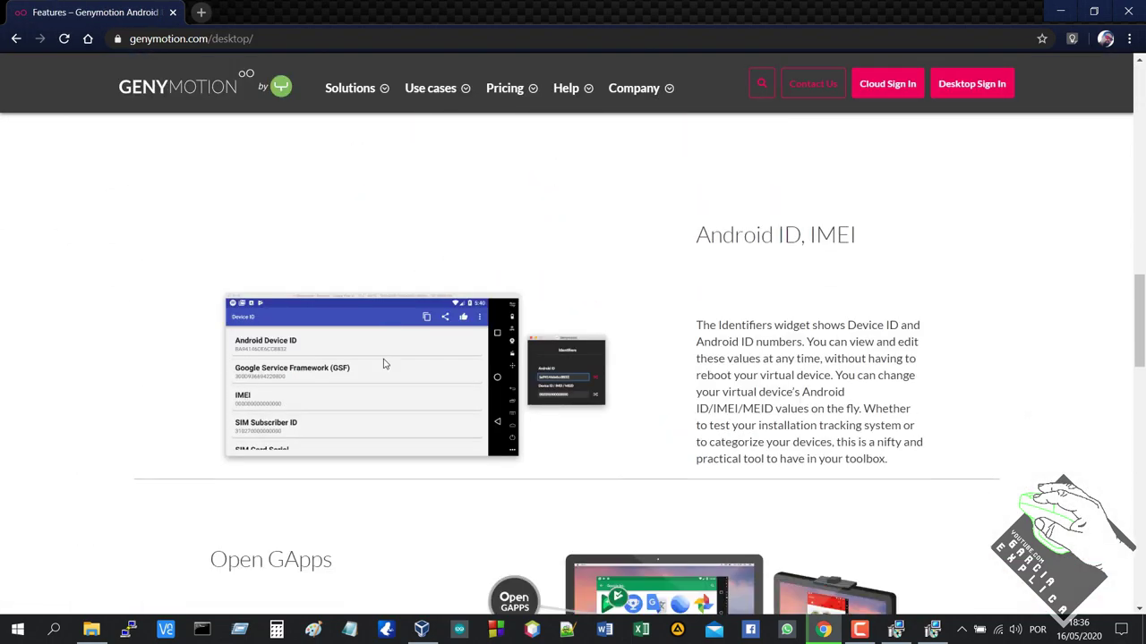
pyautogui.scroll(-10, 384, 361)
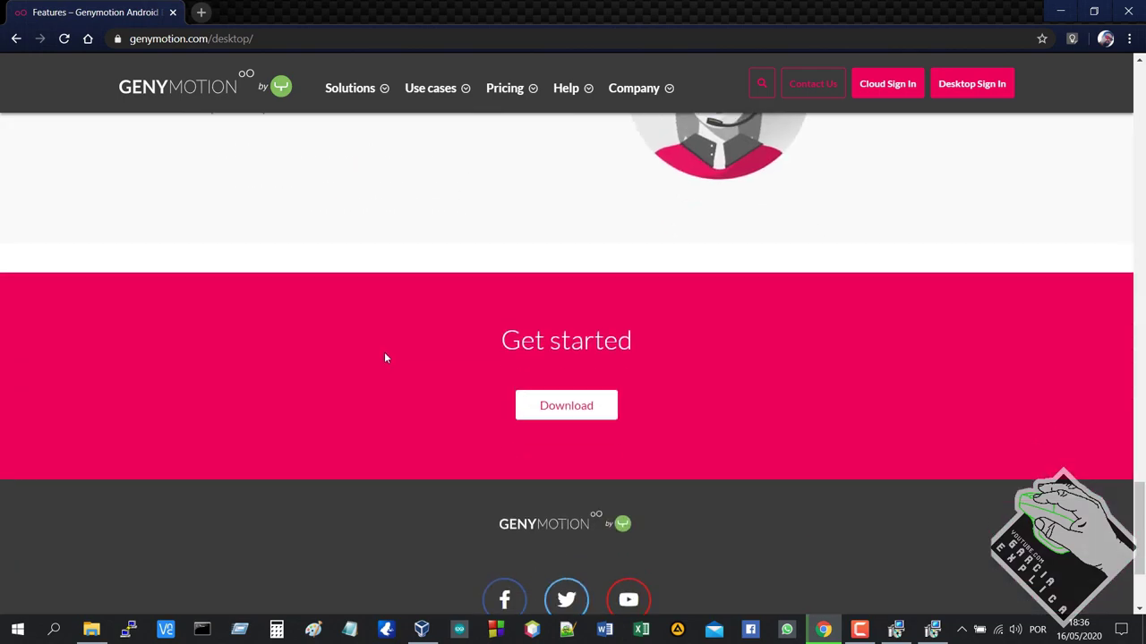
pyautogui.scroll(3, 384, 352)
pyautogui.scroll(20, 385, 351)
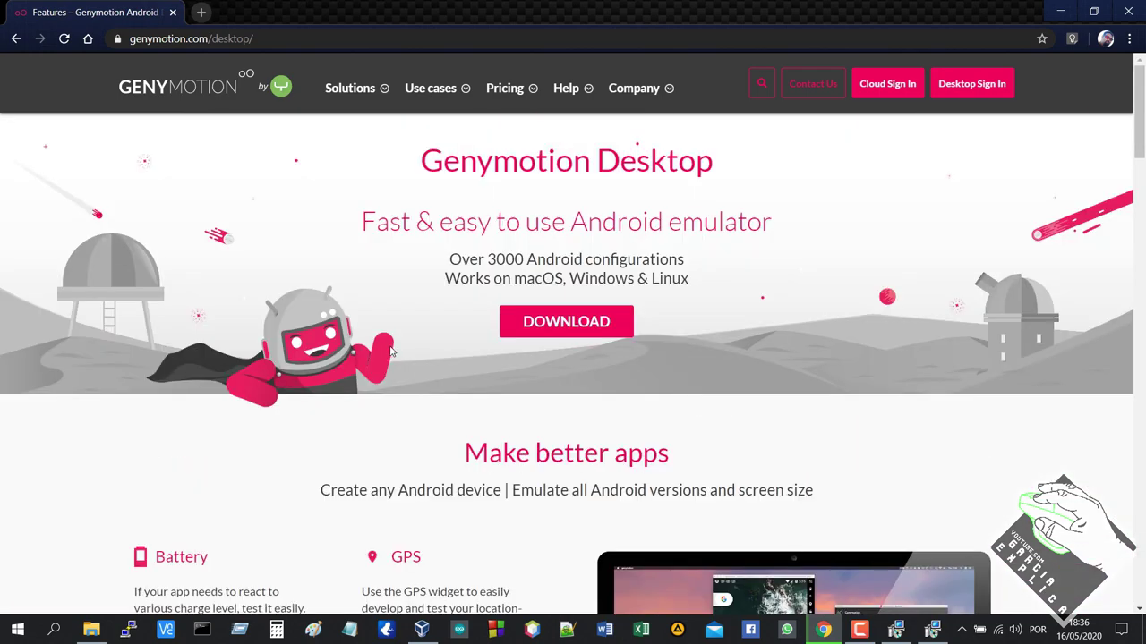
# - Open the Genymotion Desktop download page and examine the Windows downloads with and without VirtualBox
pyautogui.click(545, 324)
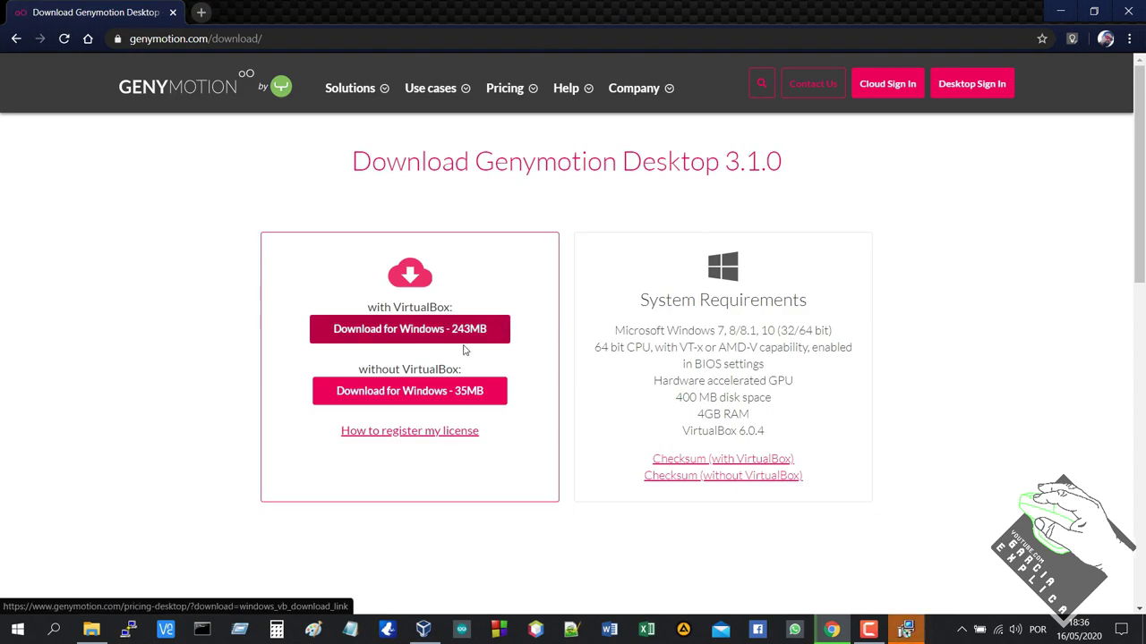
pyautogui.moveTo(259, 285); pyautogui.dragTo(197, 351)
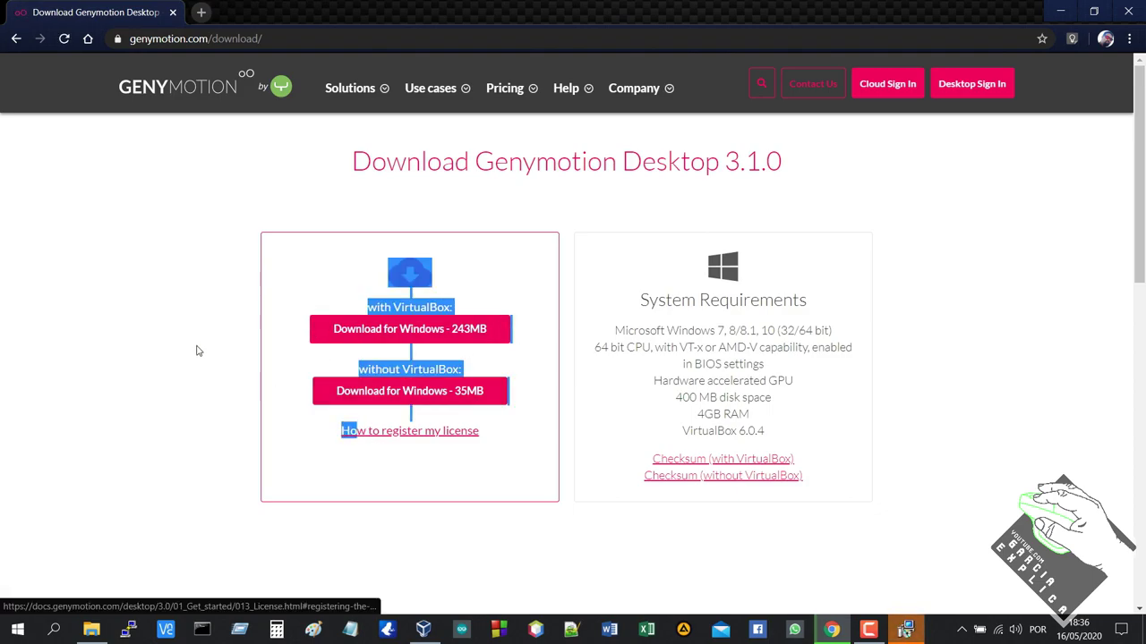
pyautogui.click(199, 349)
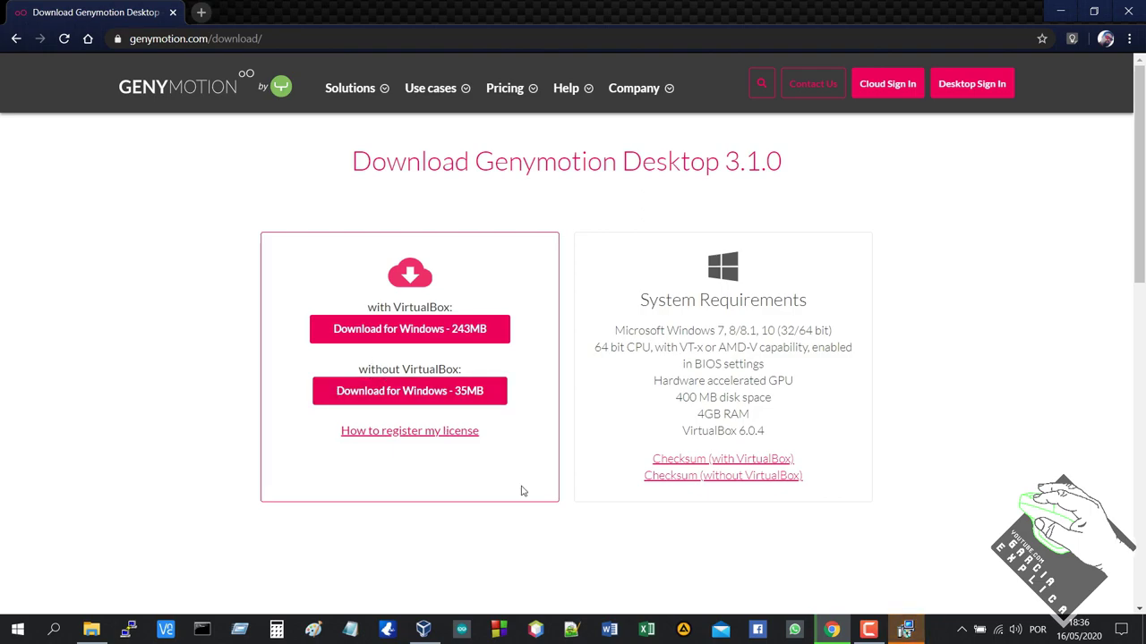
# - Check genymotion-3.1.0-linux_x64.bin in the Windows Android folder and return to the download page in Chrome
pyautogui.click(92, 629)
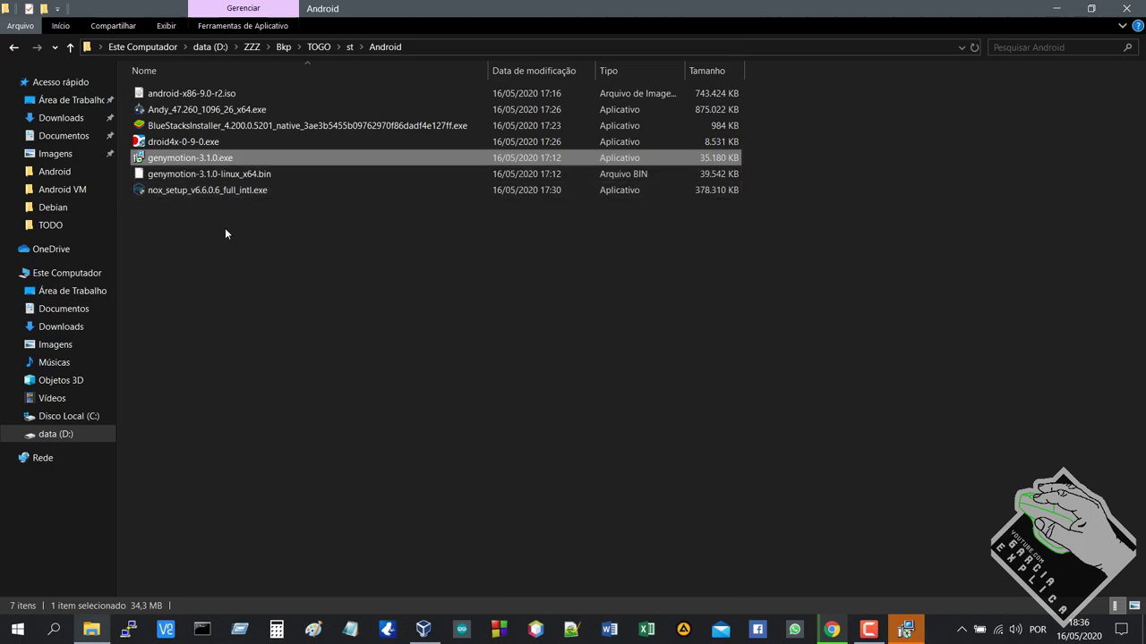
pyautogui.click(229, 176)
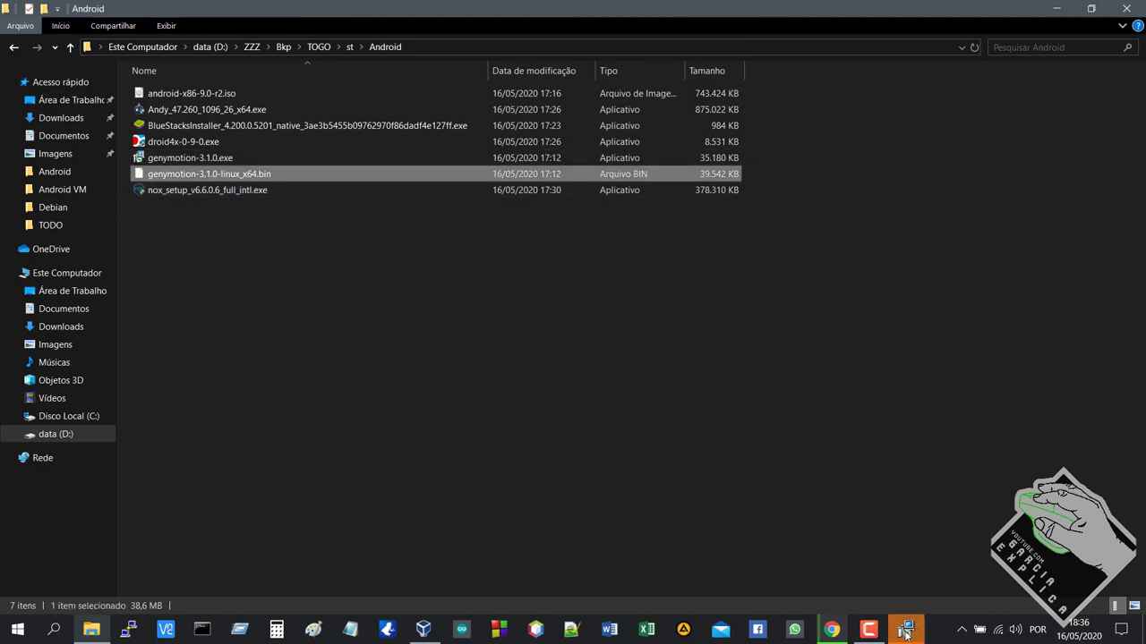
pyautogui.click(832, 630)
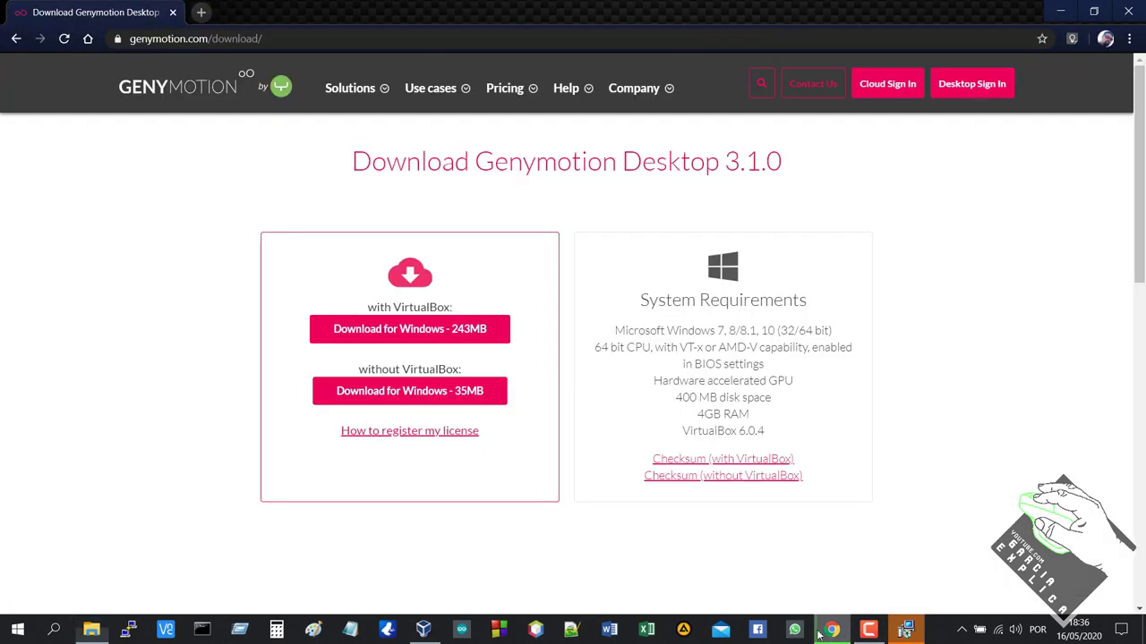
# - Download the 243 MB Genymotion for Windows with VirtualBox, and finish the open setup wizard with Launch Genymotion enabled
pyautogui.click(392, 330)
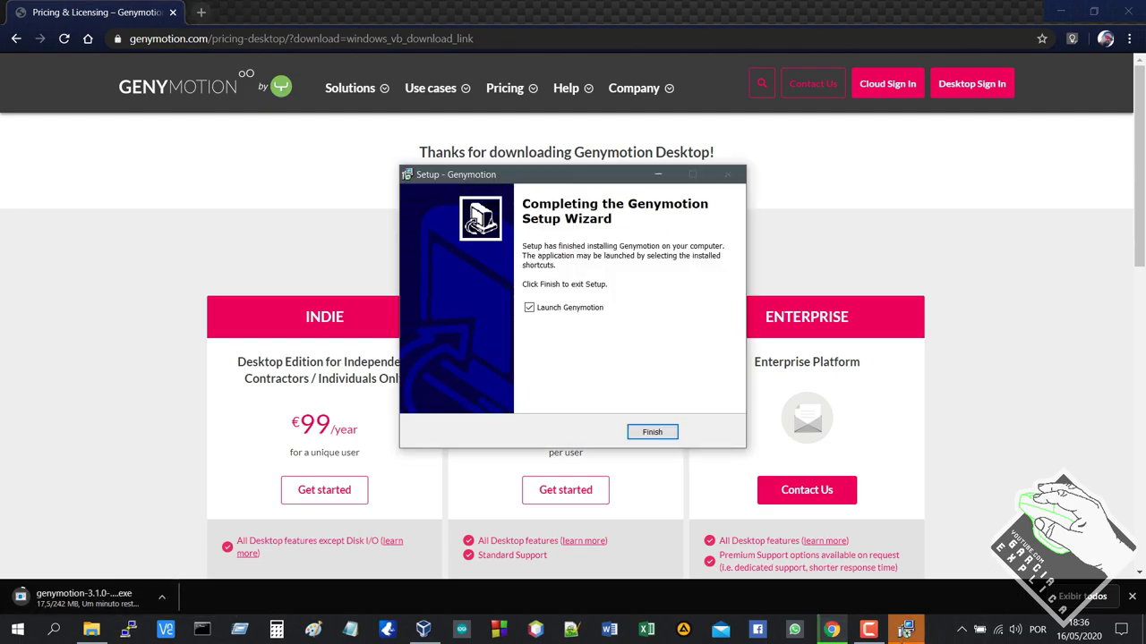
pyautogui.click(1059, 10)
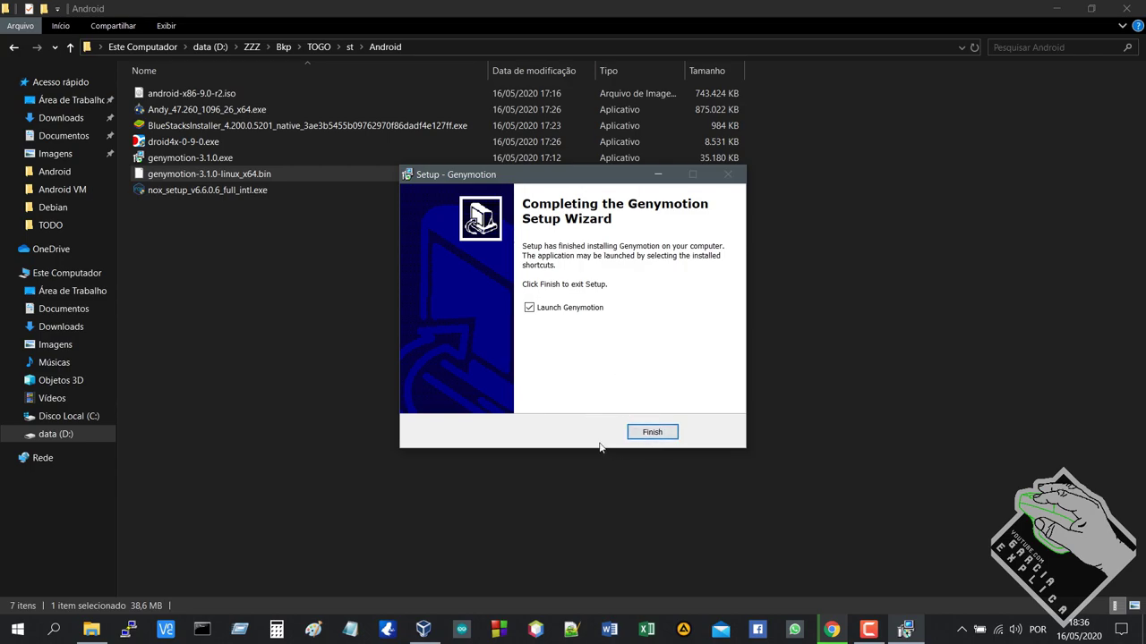
pyautogui.click(652, 431)
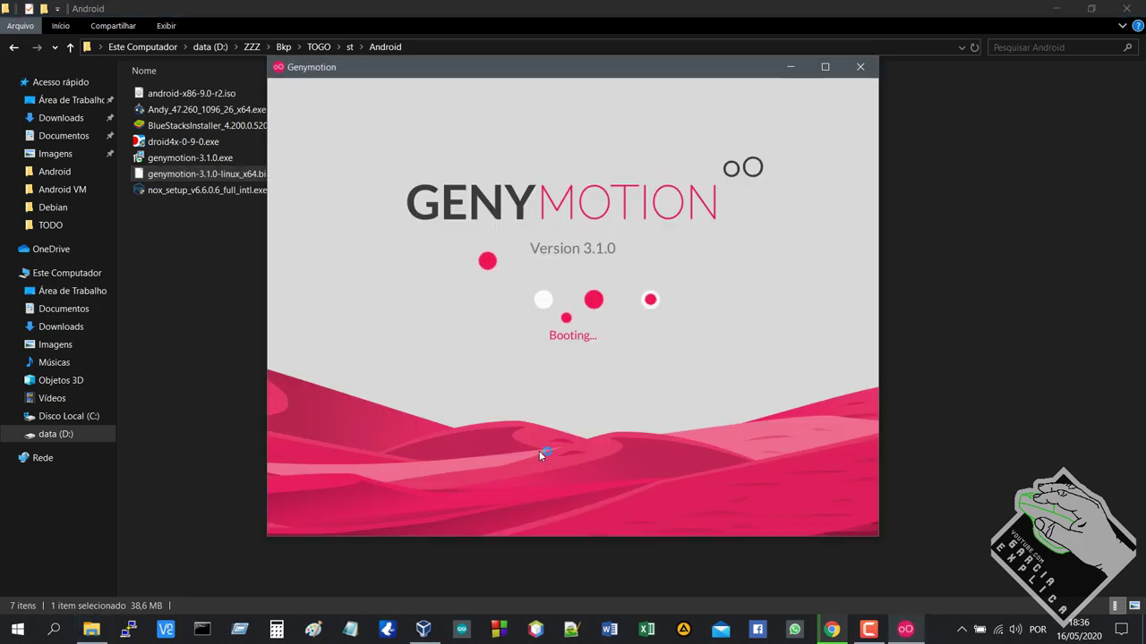
# - Return to Chrome and examine the Genymotion Indie, Business and Enterprise plans and their yearly prices
pyautogui.click(831, 631)
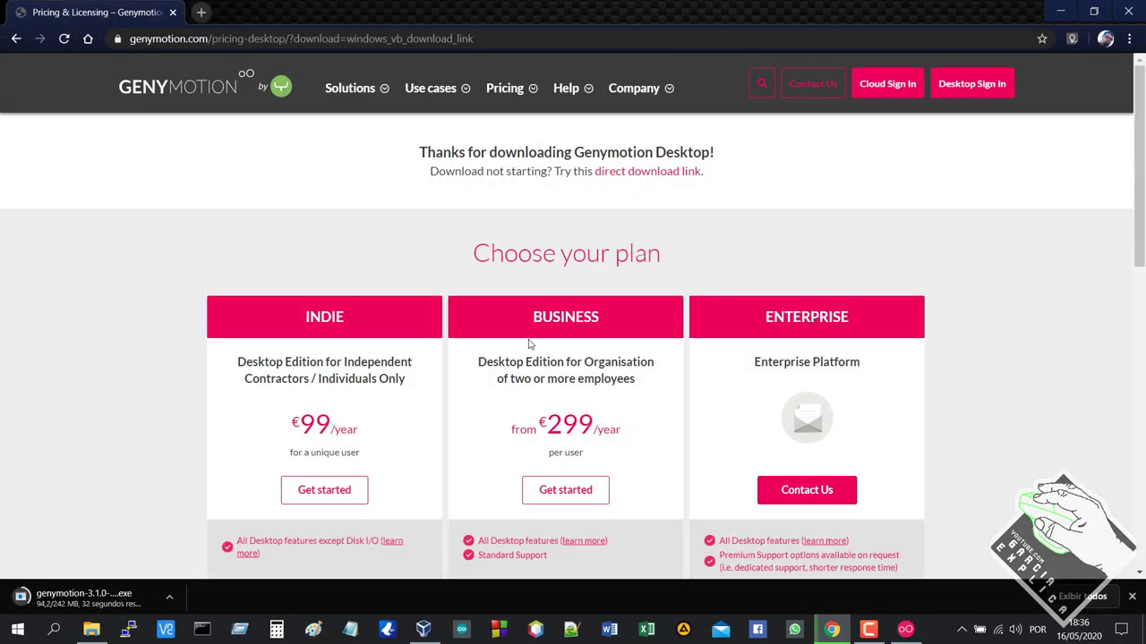
pyautogui.scroll(-2, 430, 314)
pyautogui.scroll(1, 358, 312)
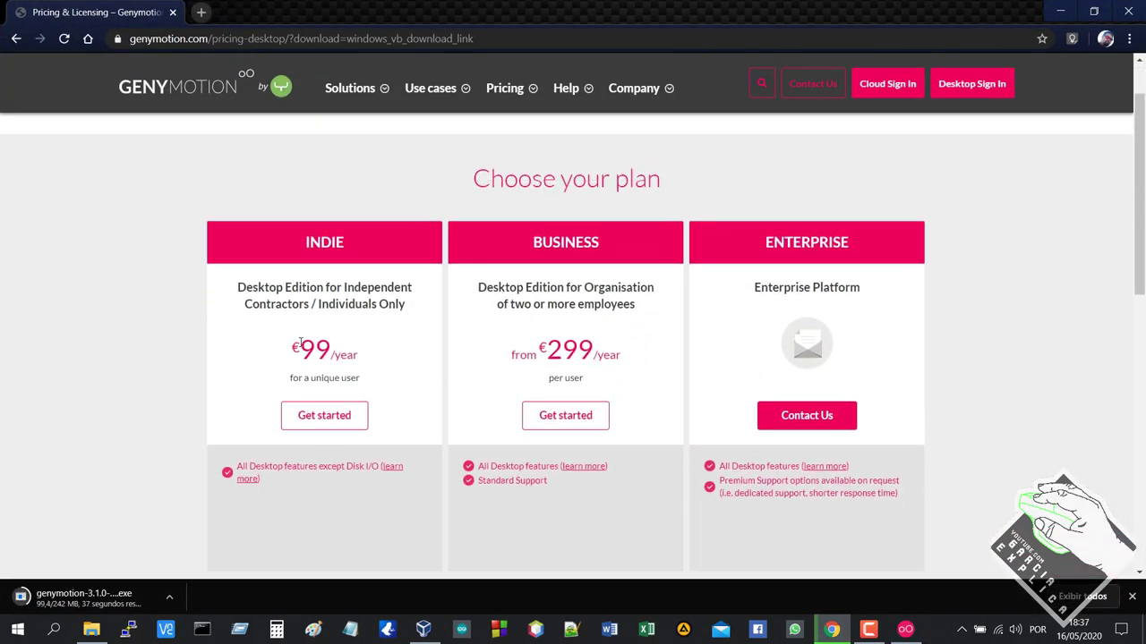
pyautogui.scroll(-1, 300, 343)
pyautogui.moveTo(299, 280); pyautogui.dragTo(618, 280)
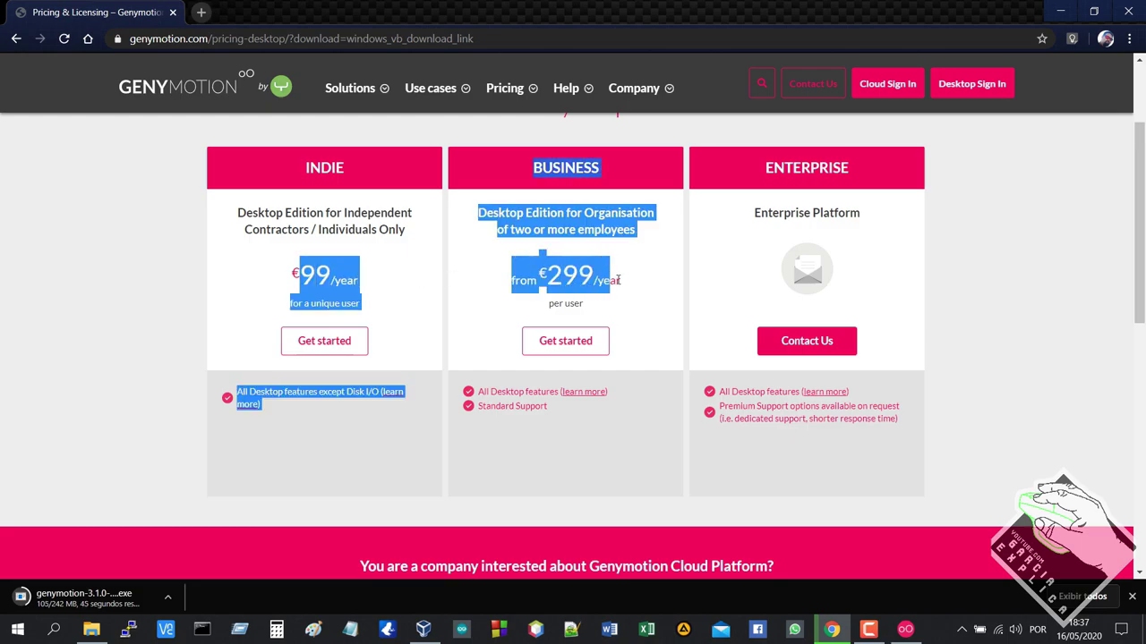
pyautogui.click(204, 296)
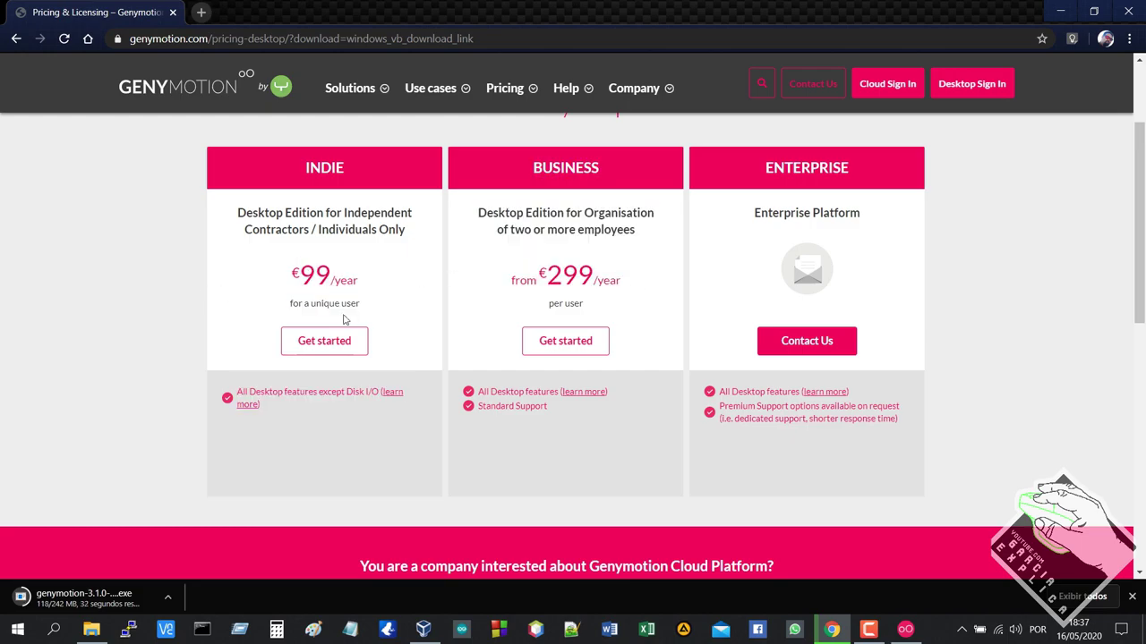
pyautogui.scroll(-6, 347, 313)
pyautogui.scroll(7, 349, 302)
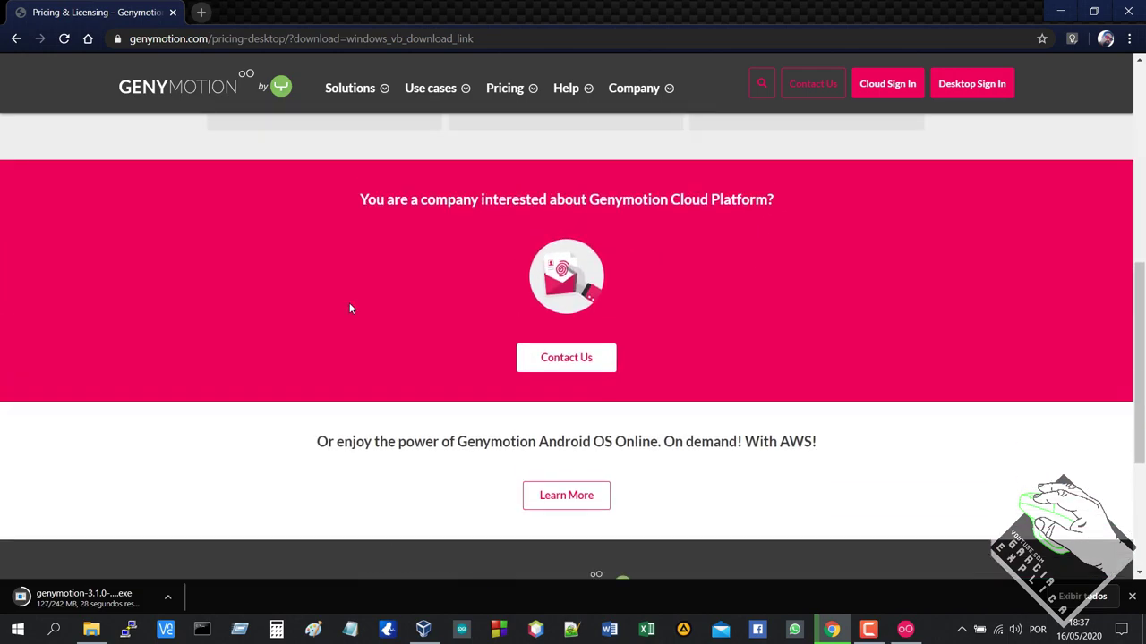
pyautogui.scroll(-1, 340, 291)
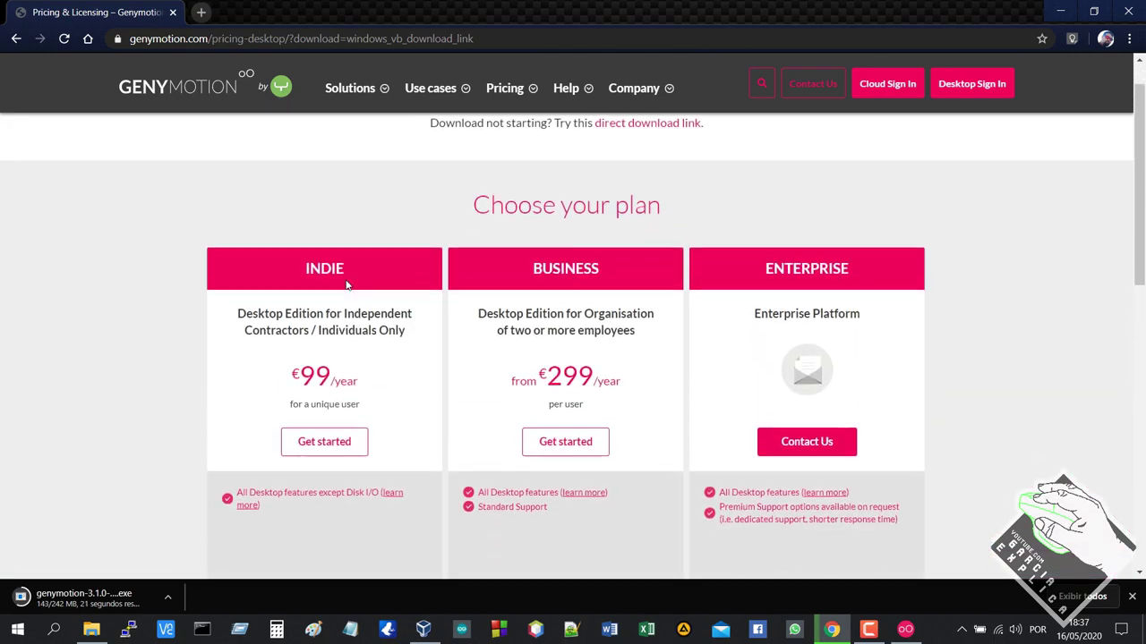
pyautogui.scroll(1, 384, 286)
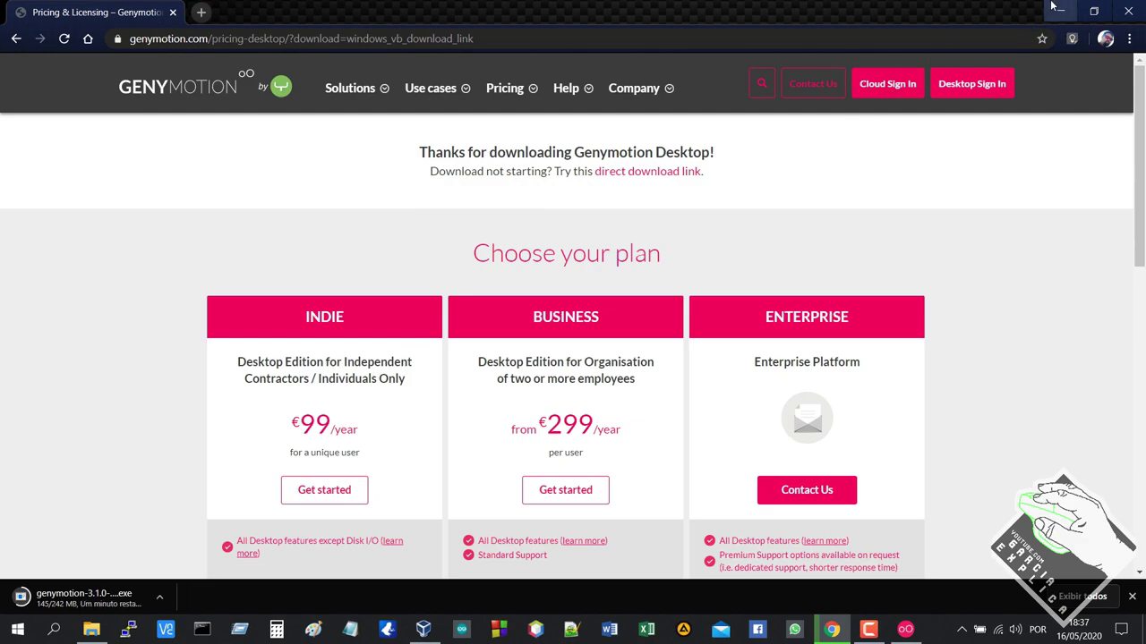
# - Look at the Genymotion application's login form, and open the website's account creation page from the desktop sign-in page
pyautogui.click(1060, 11)
pyautogui.click(565, 202)
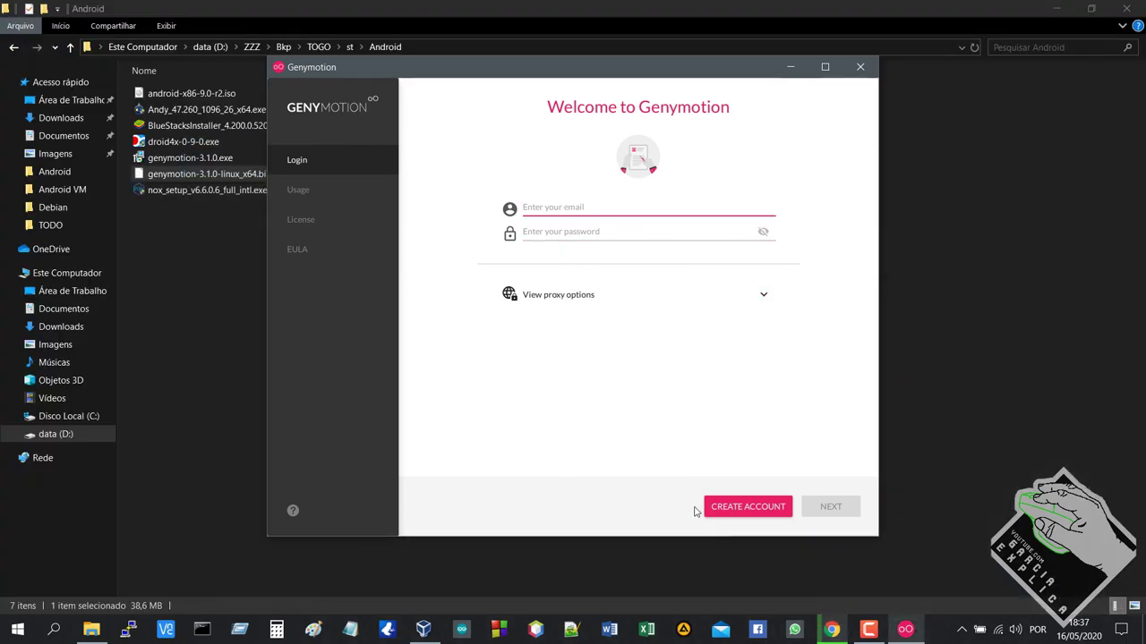
pyautogui.click(832, 629)
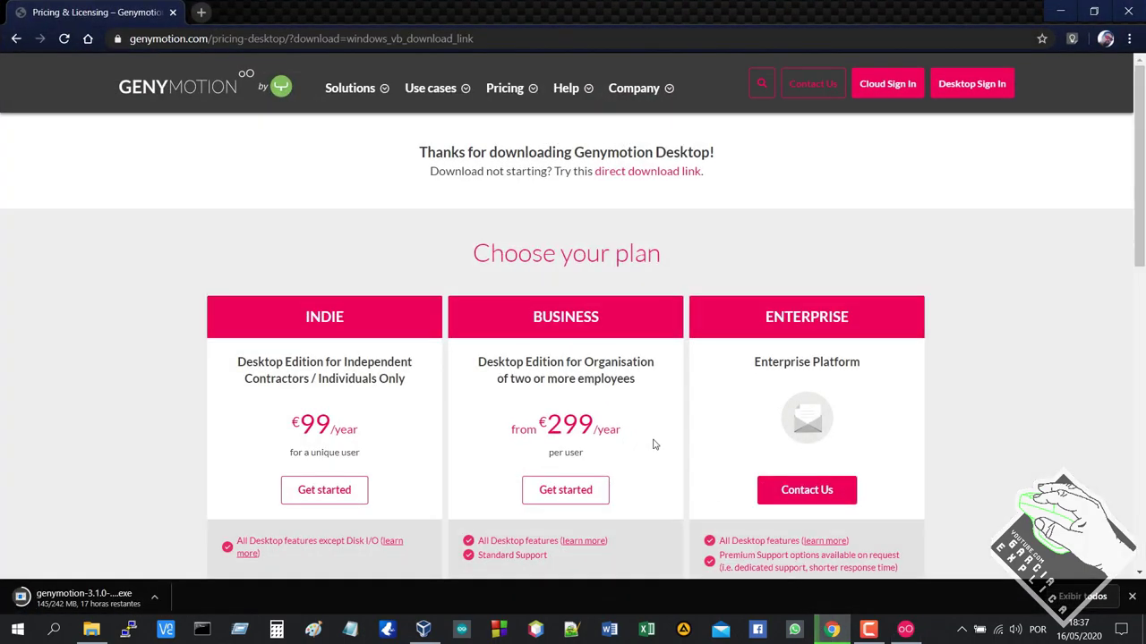
pyautogui.click(962, 90)
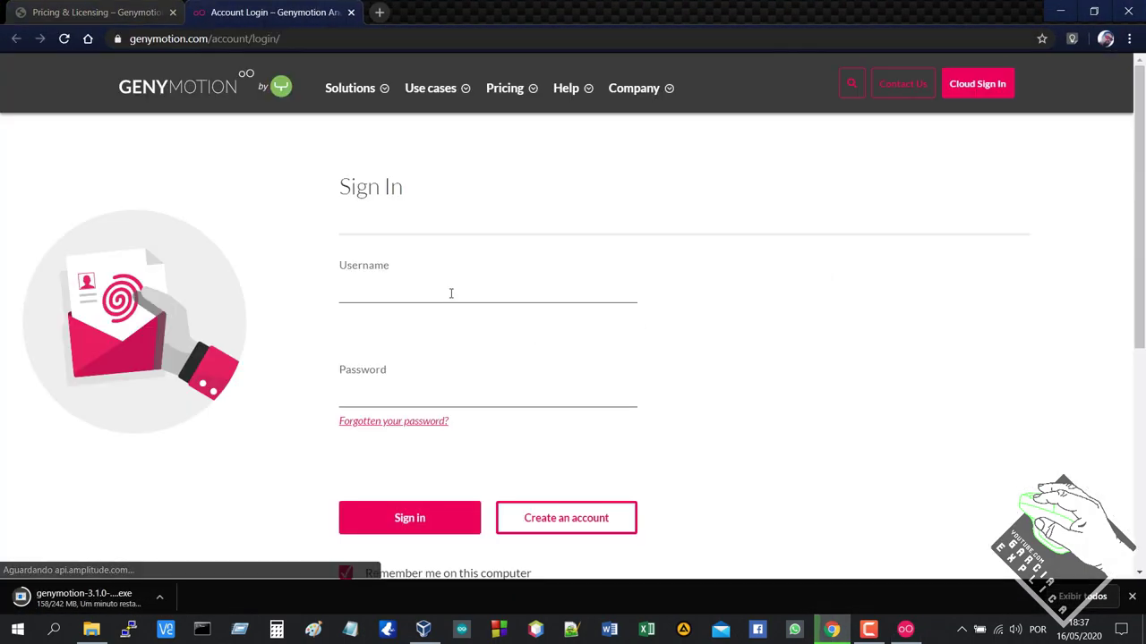
pyautogui.click(450, 295)
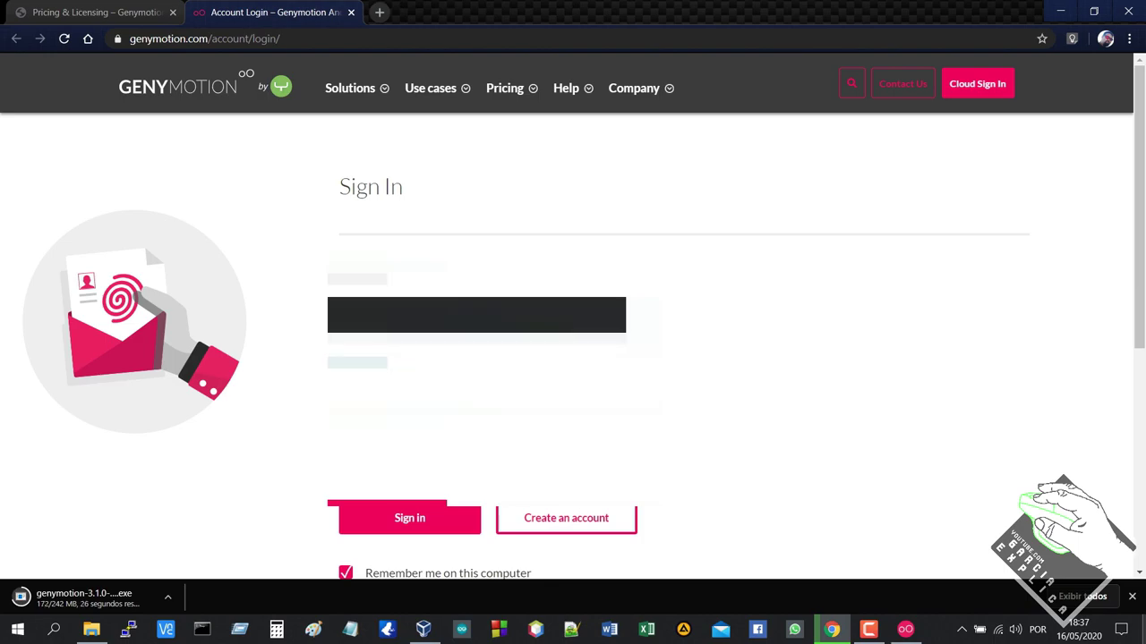
pyautogui.click(525, 532)
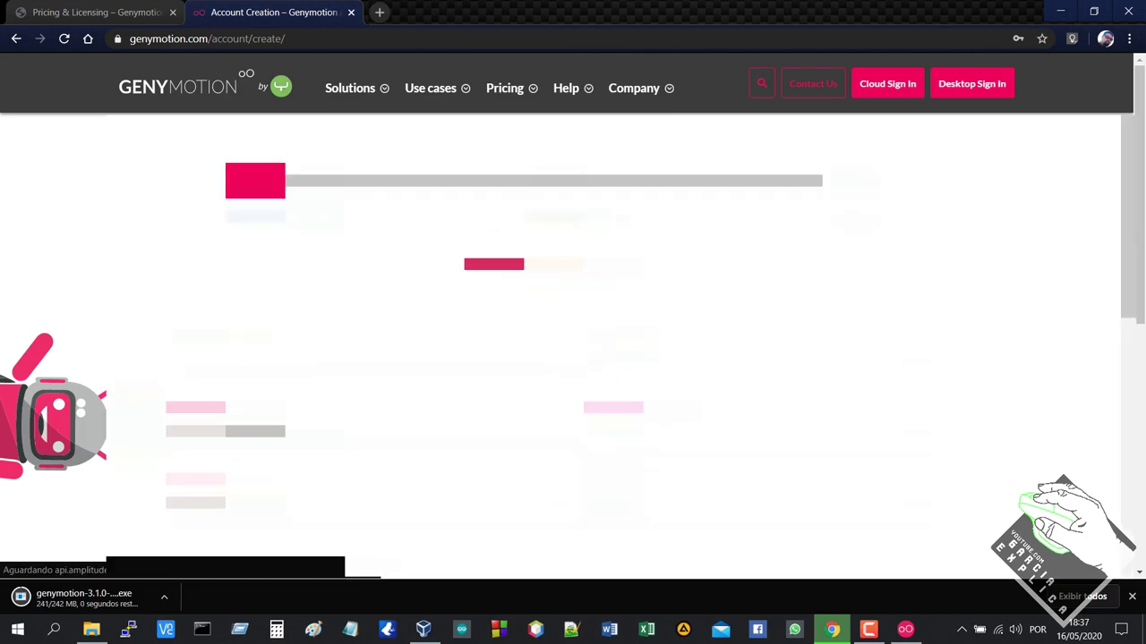
# - Fill in personal details on the account creation form from a saved suggestion and set the usage type to Demonstration
pyautogui.scroll(-1, 573, 340)
pyautogui.click(260, 283)
pyautogui.click(255, 312)
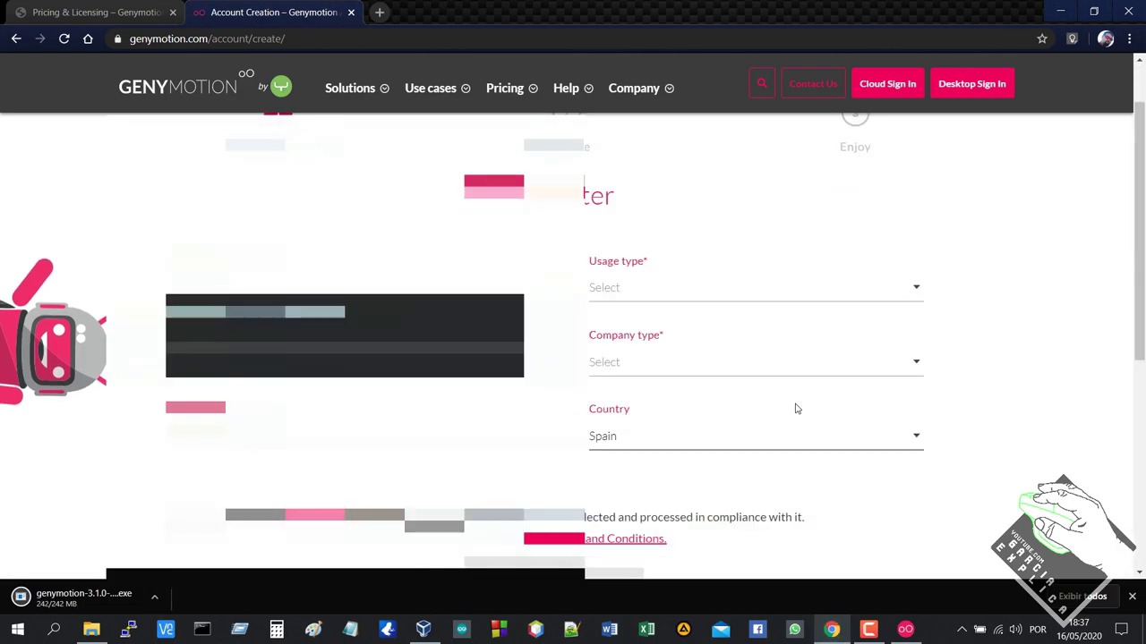
pyautogui.click(799, 295)
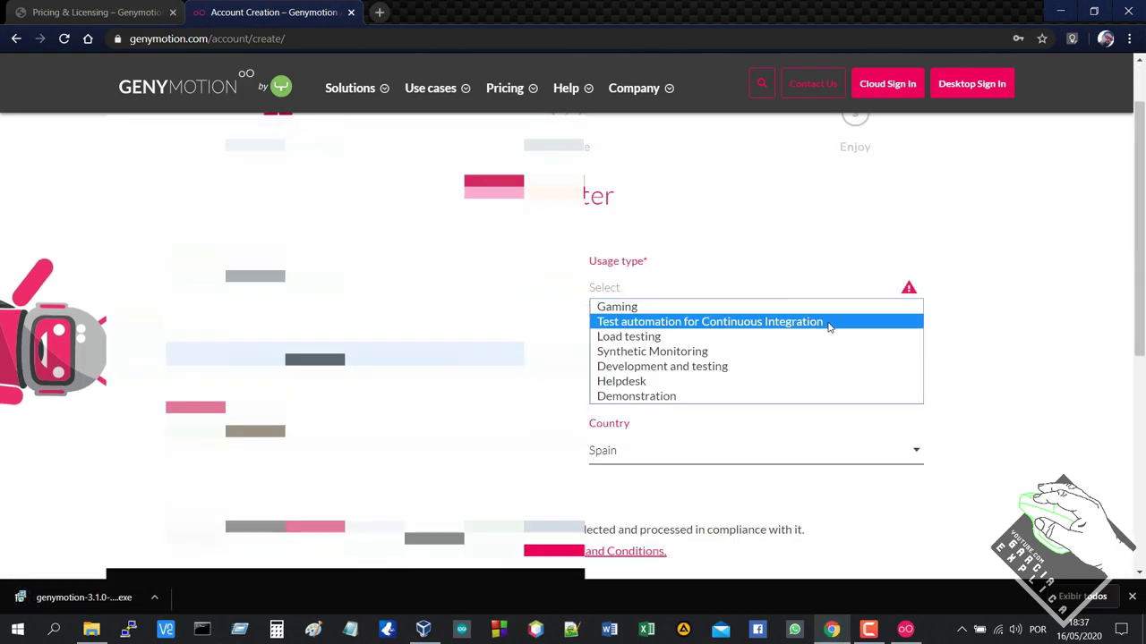
pyautogui.click(791, 398)
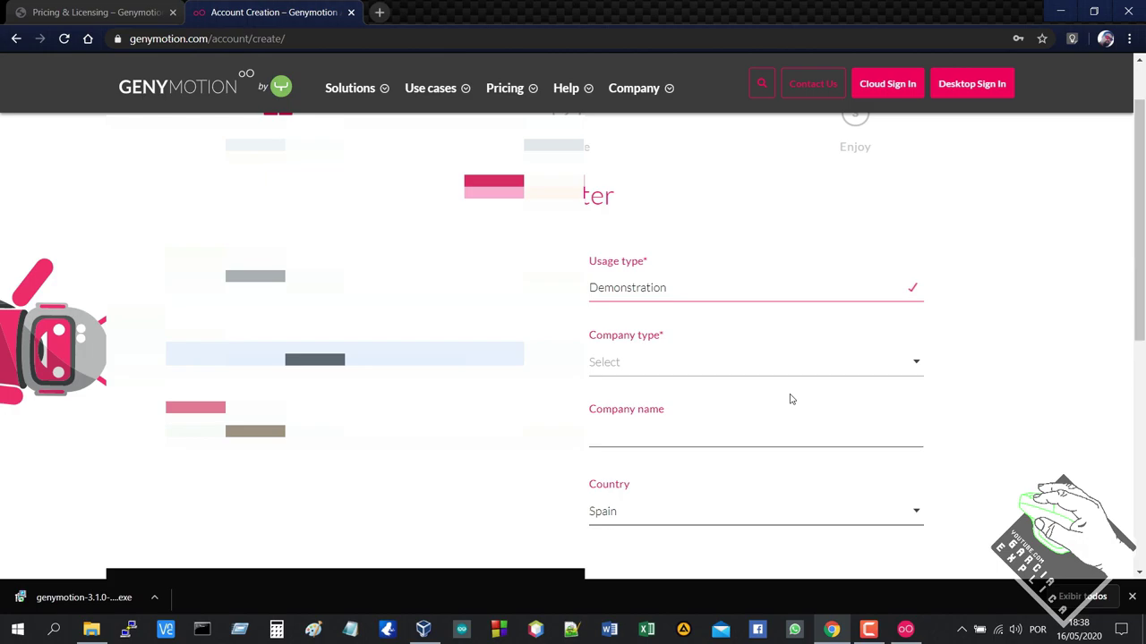
# - Look through the company type options on the account creation form and set the usage type to Gaming
pyautogui.click(778, 365)
pyautogui.click(778, 365)
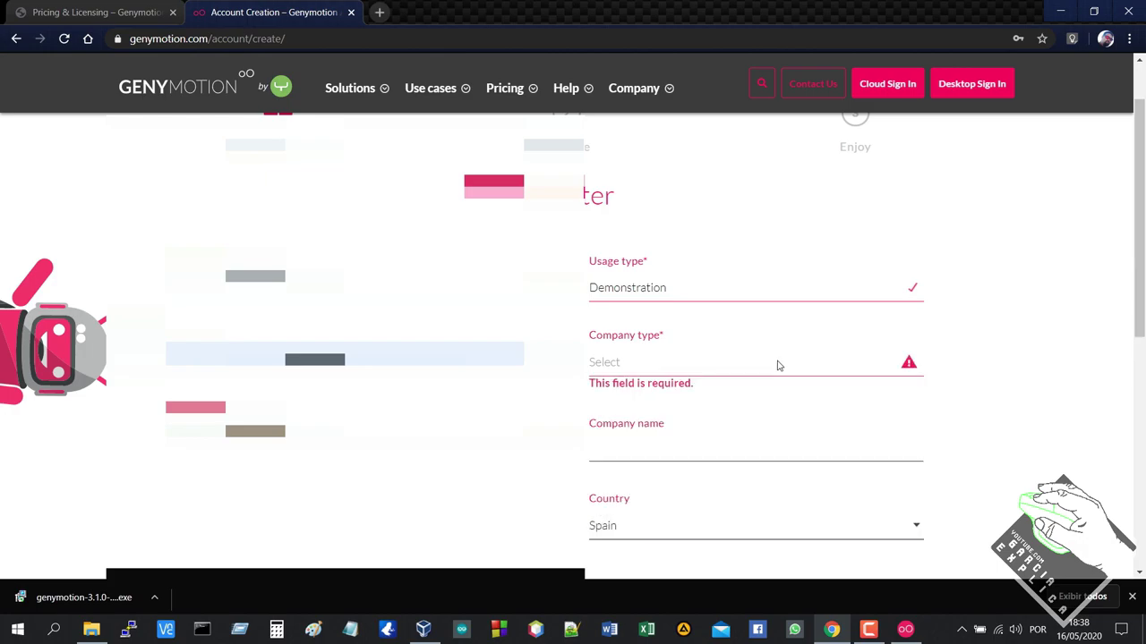
pyautogui.click(779, 295)
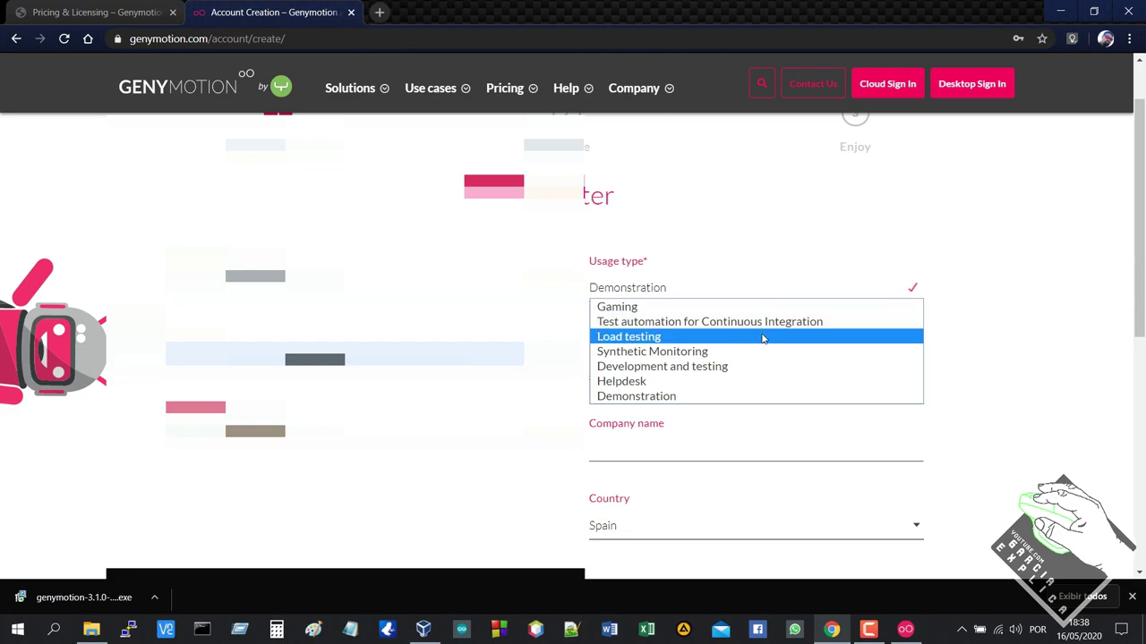
pyautogui.click(776, 266)
pyautogui.click(759, 364)
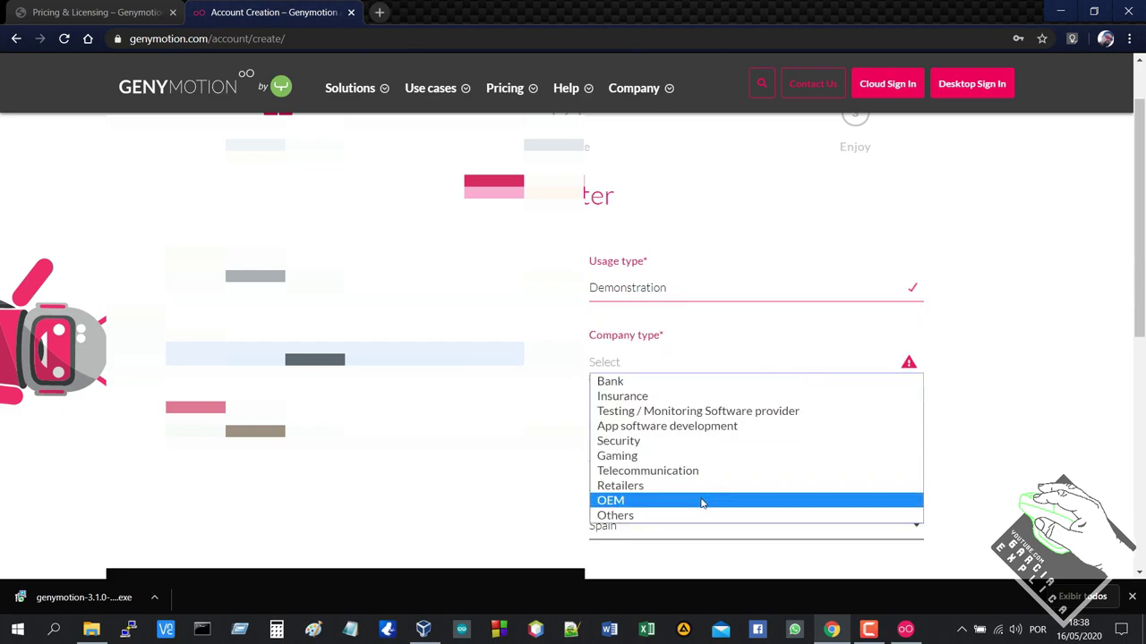
pyautogui.click(706, 289)
pyautogui.click(707, 290)
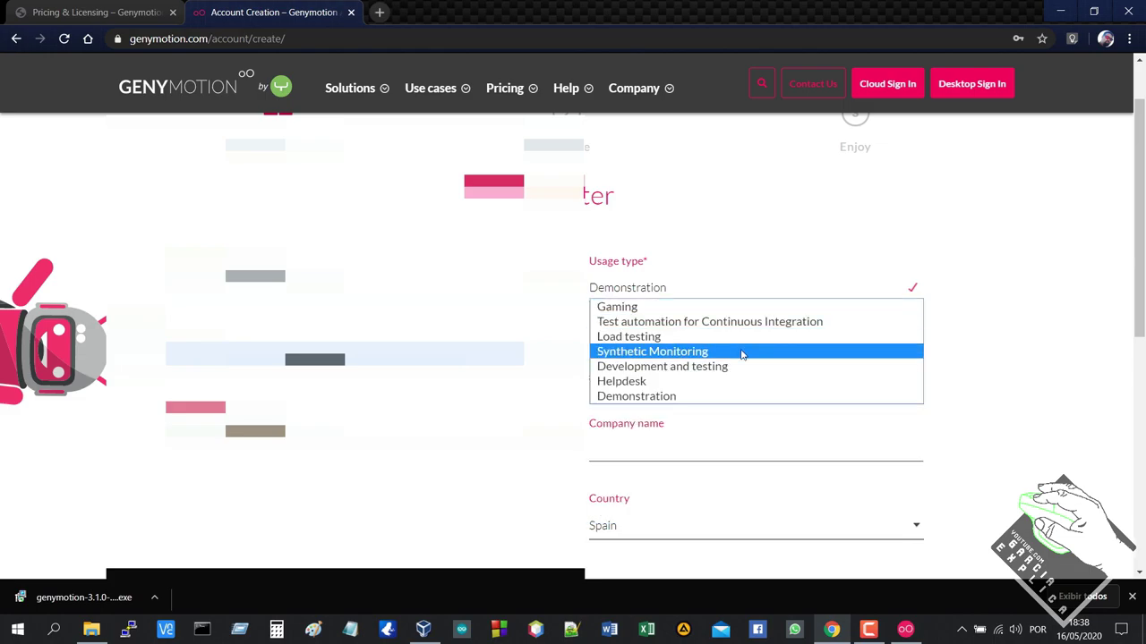
pyautogui.click(730, 306)
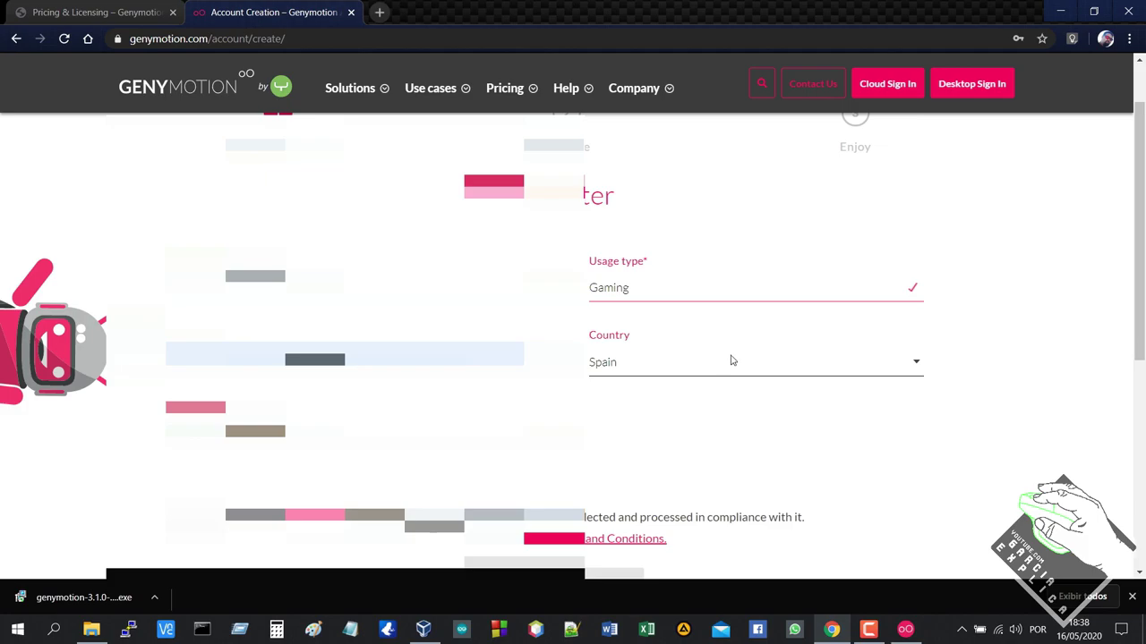
pyautogui.click(729, 361)
pyautogui.click(718, 368)
pyautogui.scroll(-1, 572, 349)
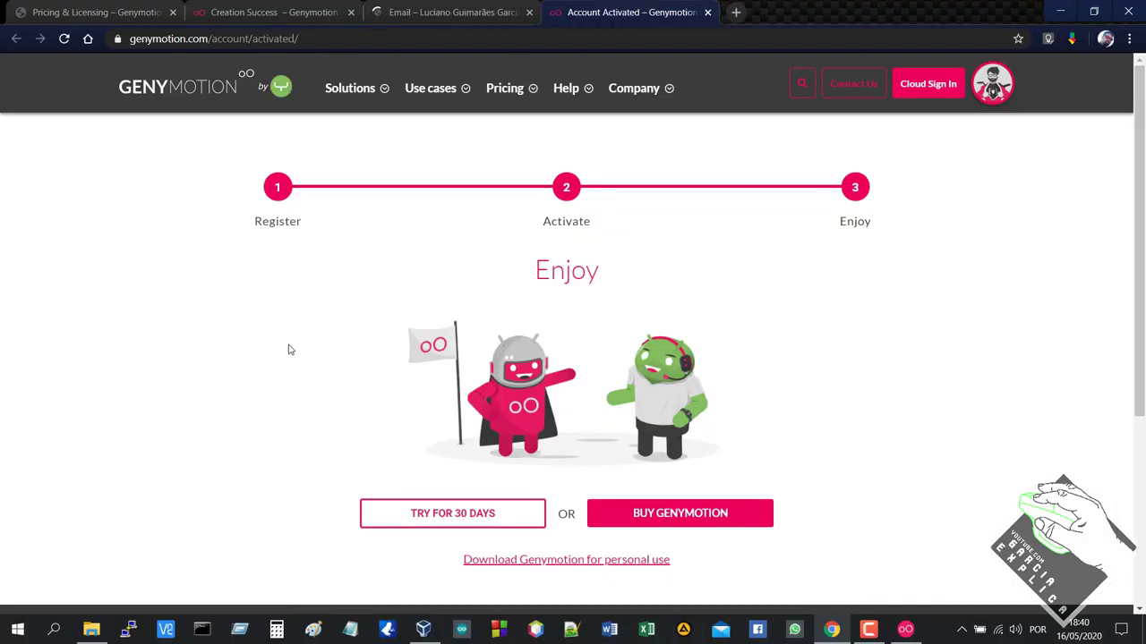
# - From the account activated page, open Genymotion for personal use and continue to the Personal Edition download page
pyautogui.scroll(-2, 299, 359)
pyautogui.scroll(2, 298, 359)
pyautogui.scroll(-1, 298, 359)
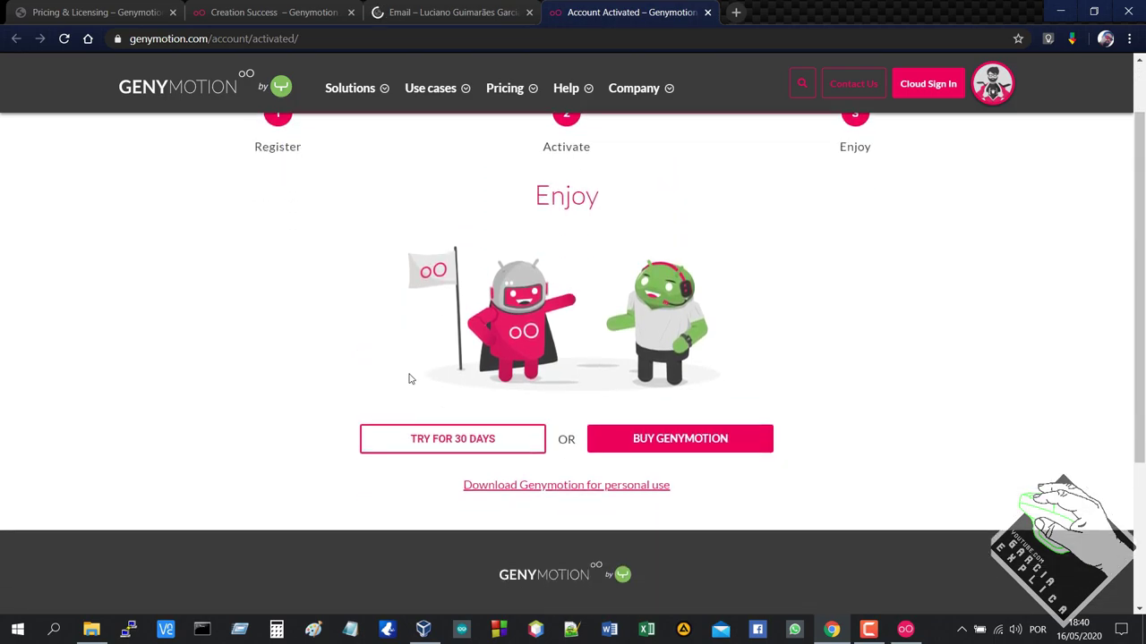
pyautogui.click(463, 442)
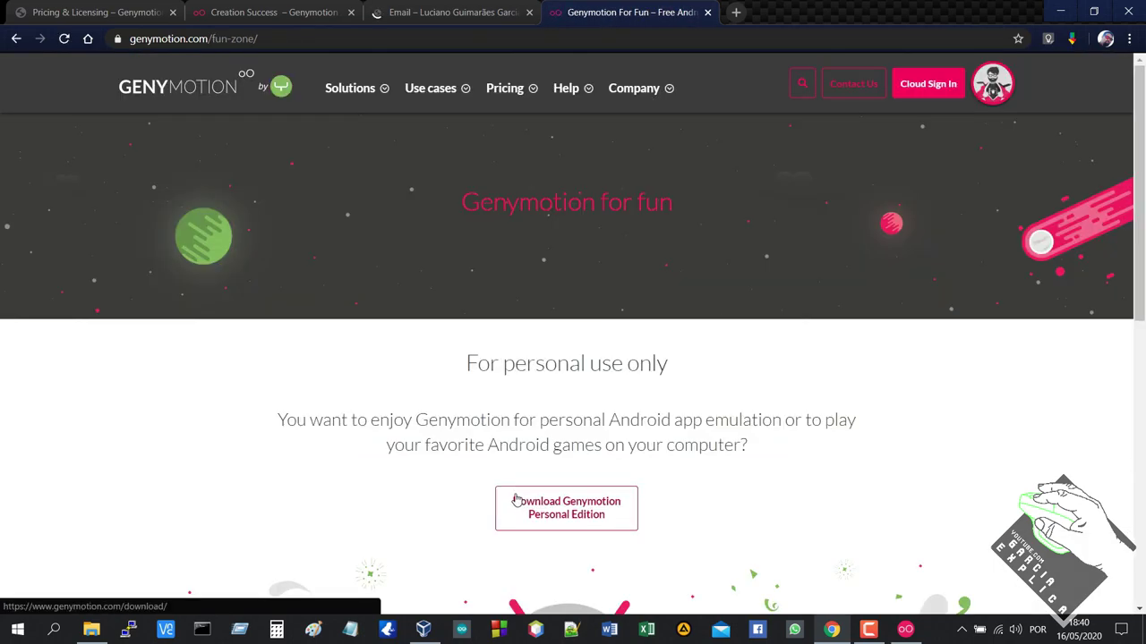
pyautogui.click(516, 499)
# - Examine the Genymotion Desktop 3.1.0 downloads and system requirements for Windows, macOS and Linux
pyautogui.scroll(-1, 460, 463)
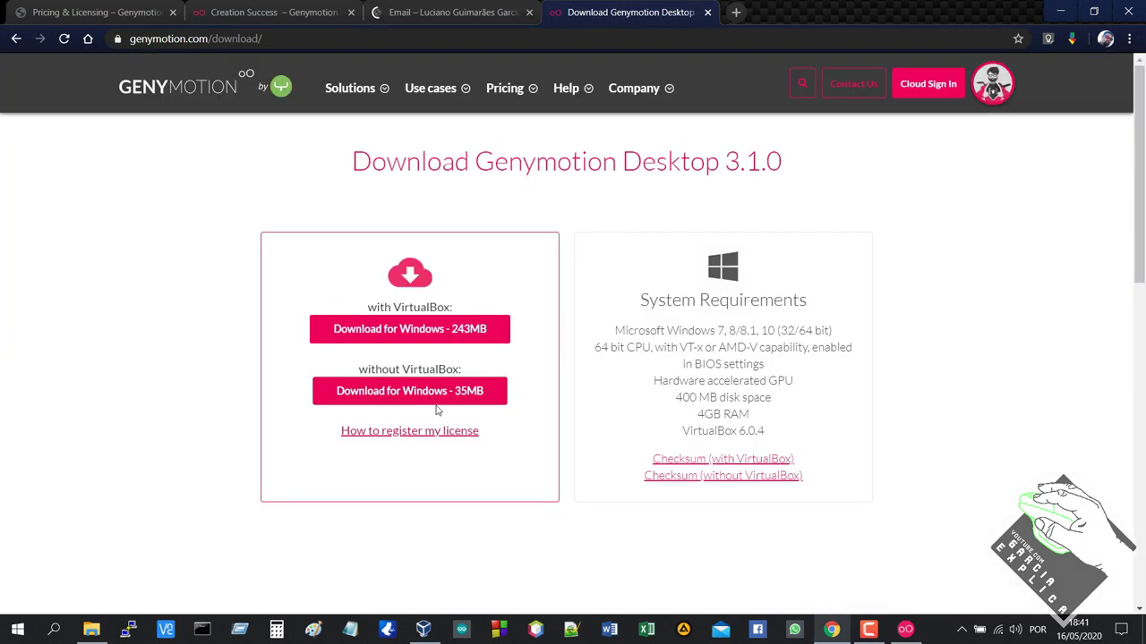
pyautogui.scroll(-2, 523, 367)
pyautogui.scroll(2, 529, 369)
pyautogui.scroll(-1, 519, 376)
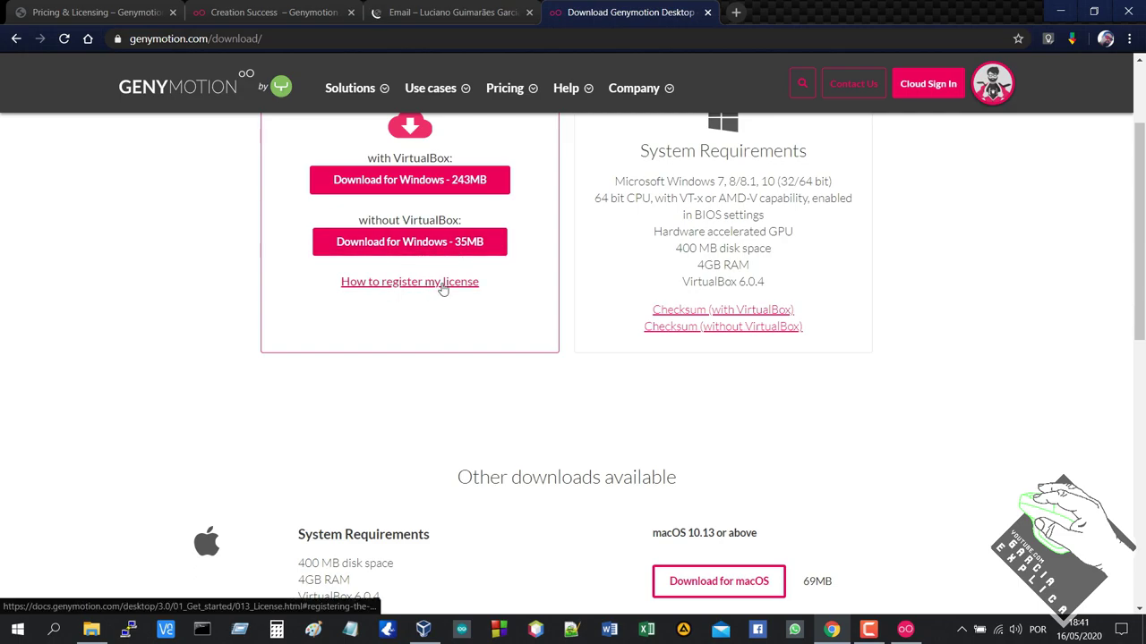
pyautogui.scroll(-1, 453, 356)
pyautogui.scroll(-2, 453, 357)
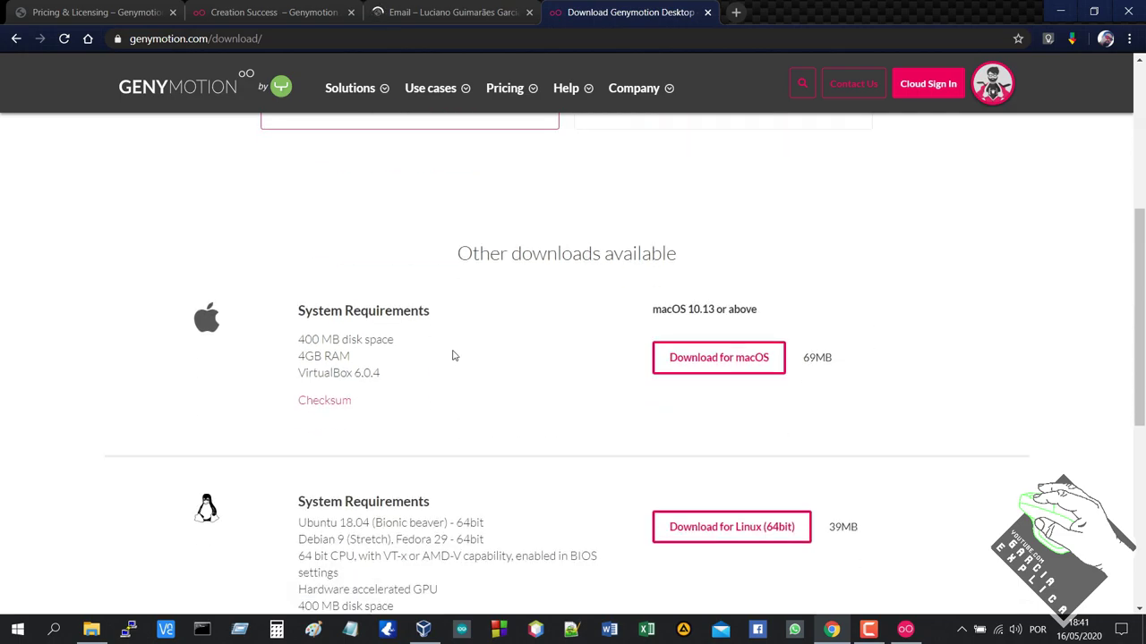
pyautogui.scroll(2, 453, 356)
# - Open the guide on registering a license and read the instructions for running Genymotion for the first time
pyautogui.click(409, 361)
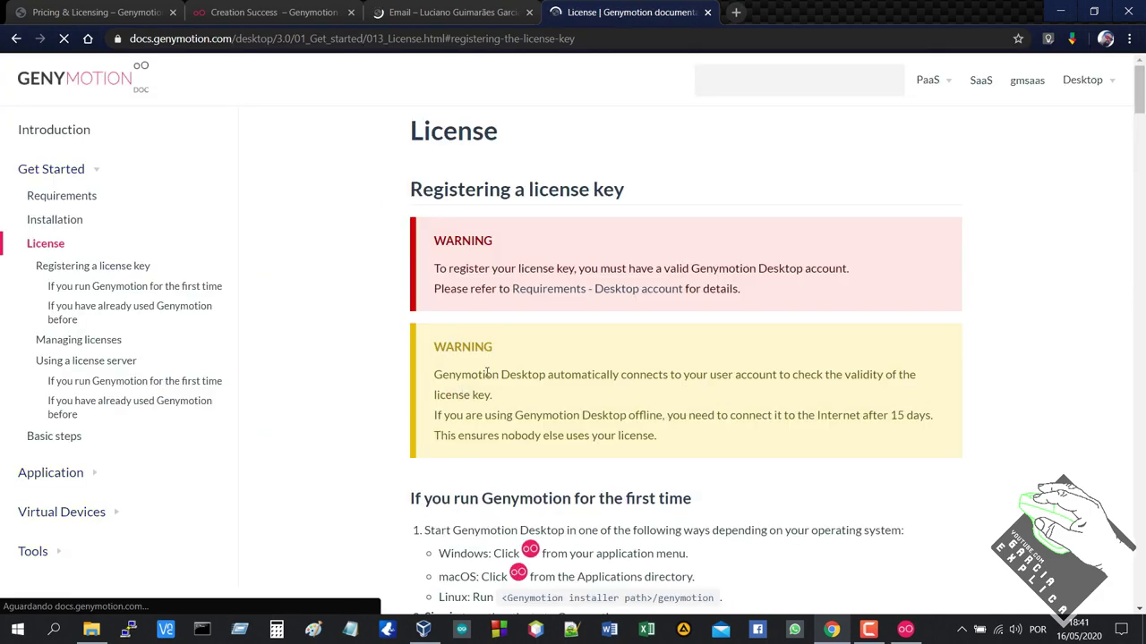
pyautogui.scroll(-5, 526, 362)
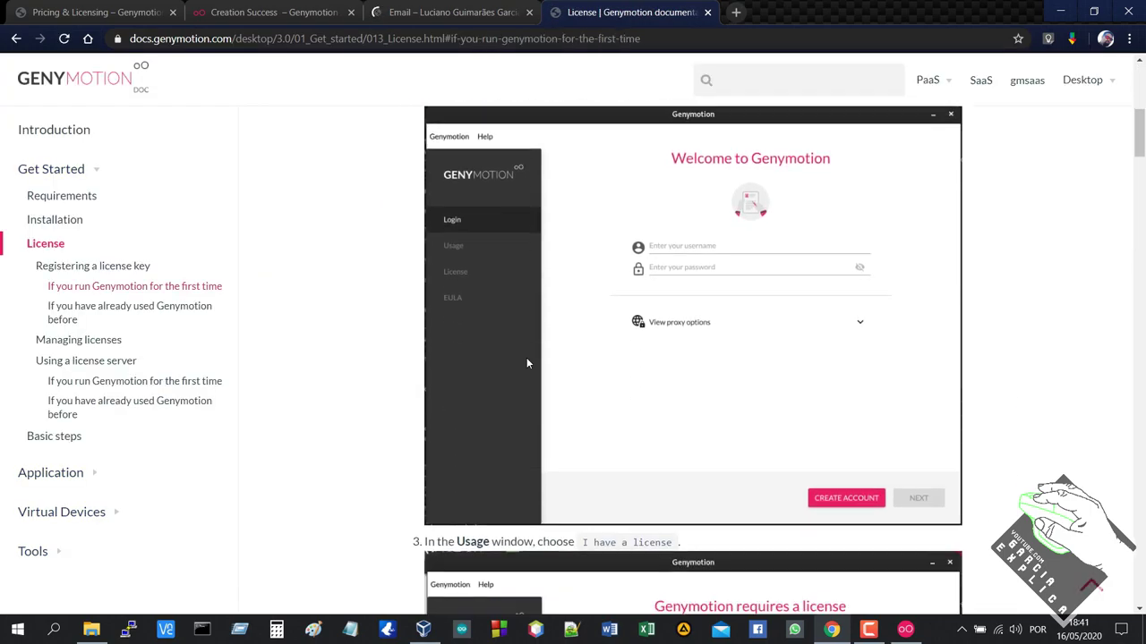
pyautogui.scroll(-1, 527, 363)
pyautogui.scroll(6, 526, 362)
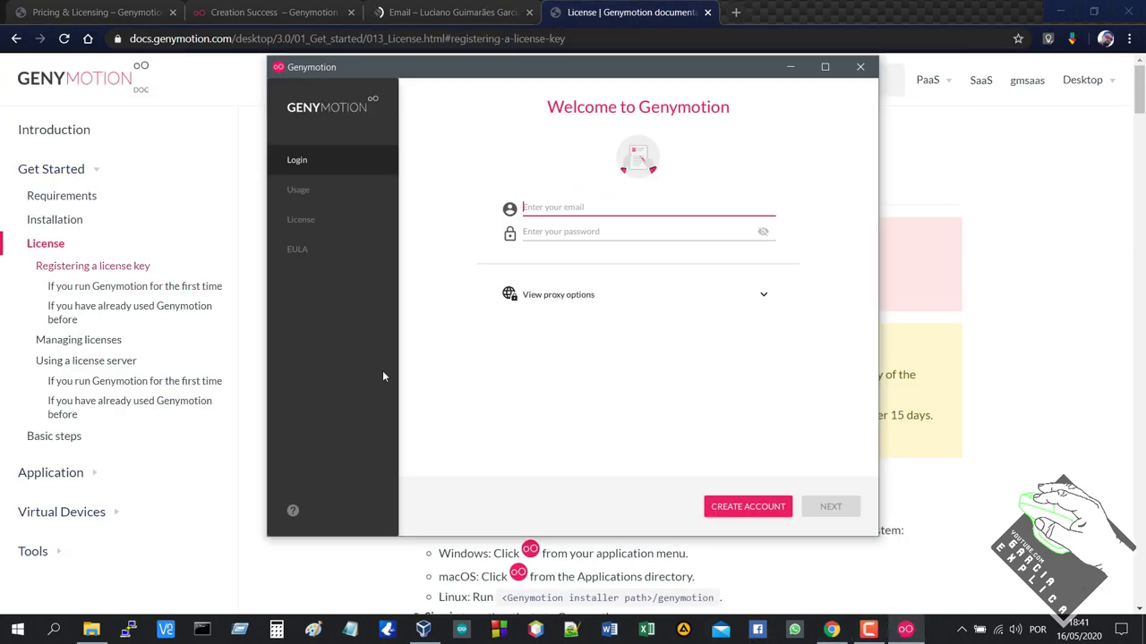
# - Switch to the Genymotion application and sign in with the account e-mail and password
pyautogui.write('l')
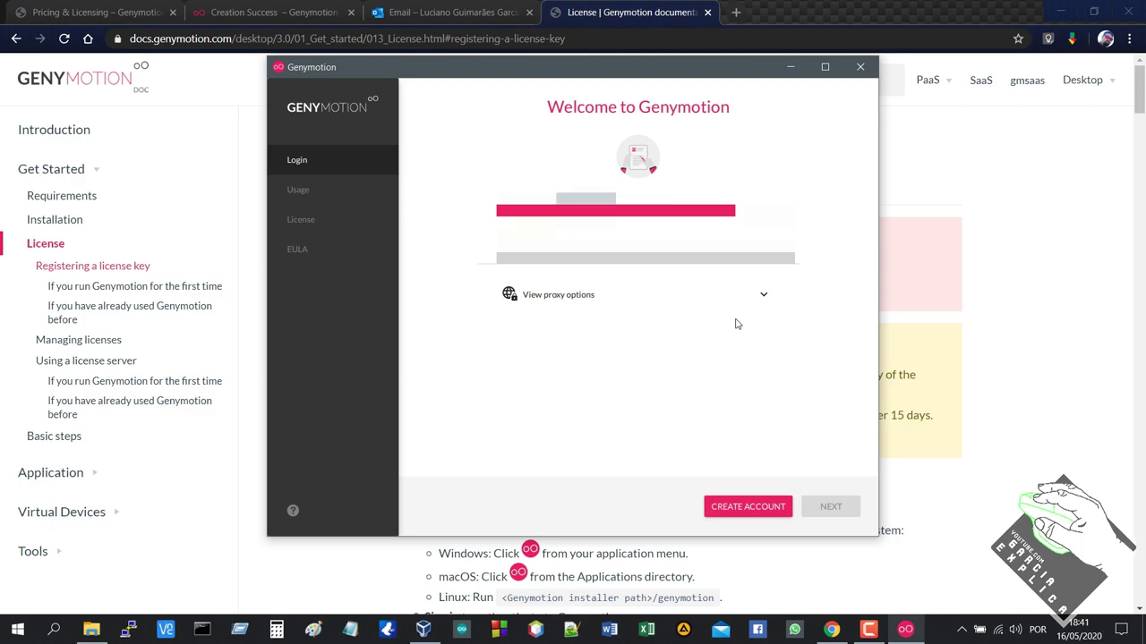
pyautogui.press('Tab')
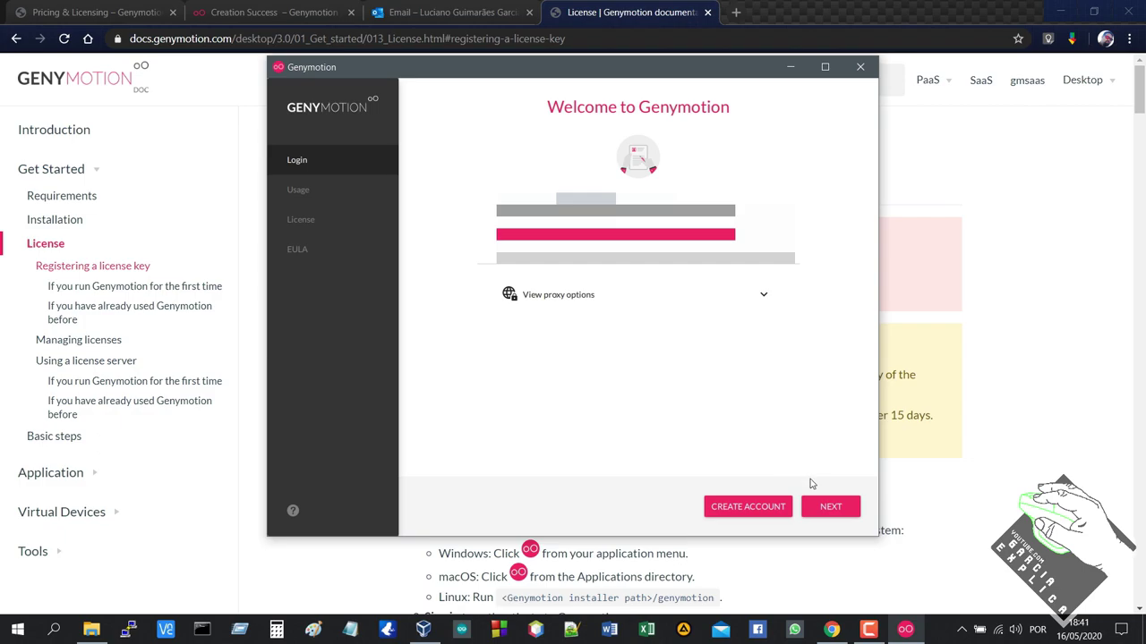
pyautogui.click(824, 507)
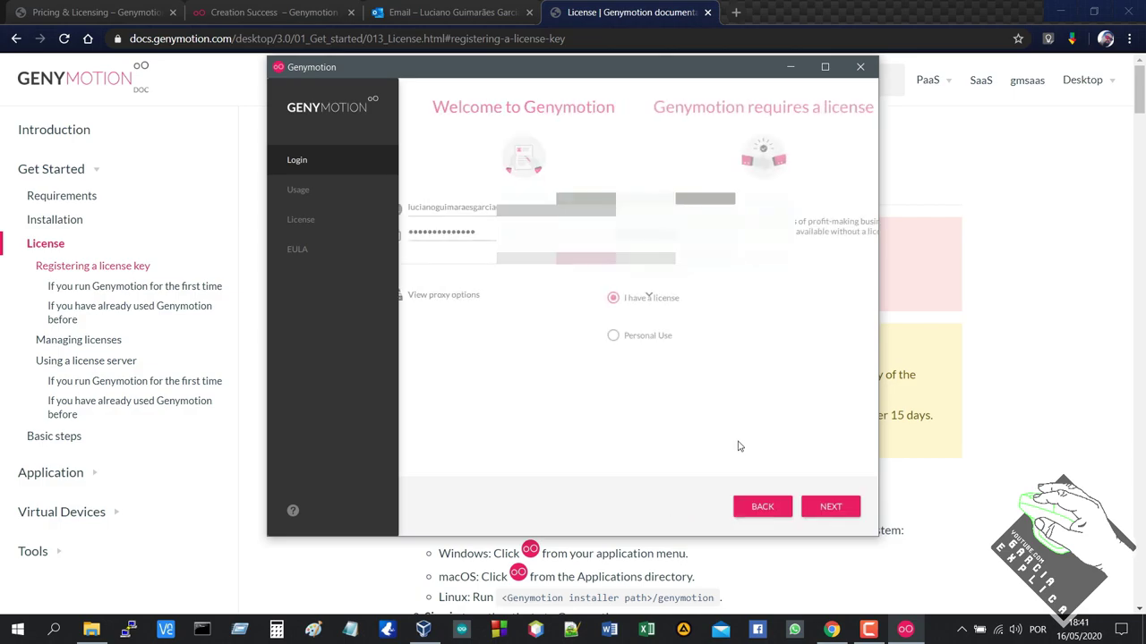
# - Select Personal Use as the Genymotion usage and accept the end user license agreement
pyautogui.click(528, 337)
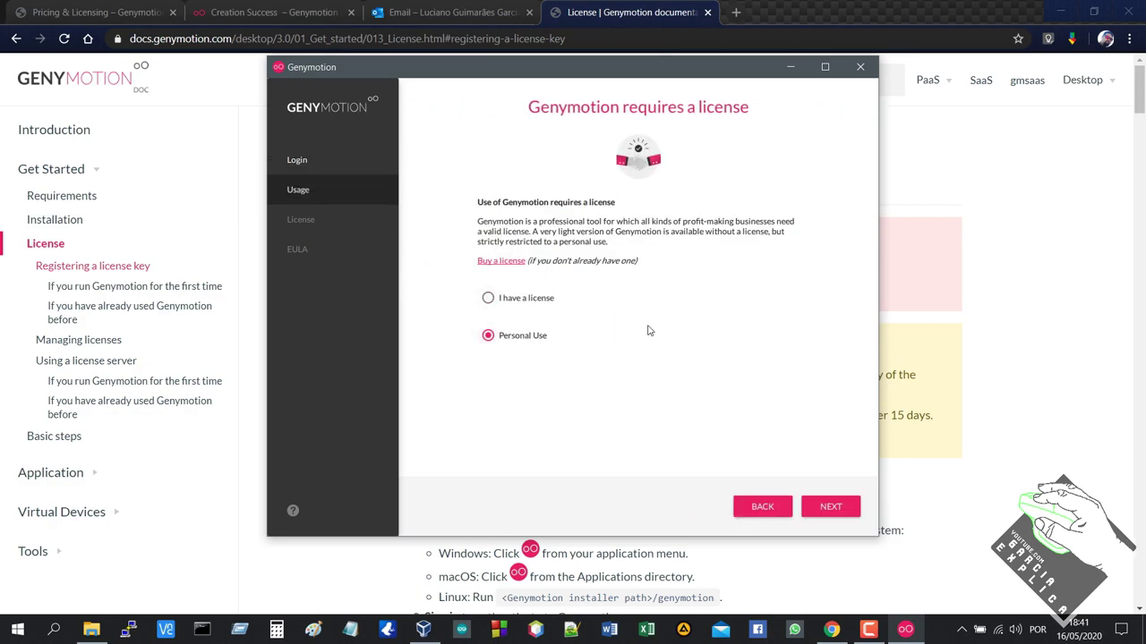
pyautogui.click(833, 505)
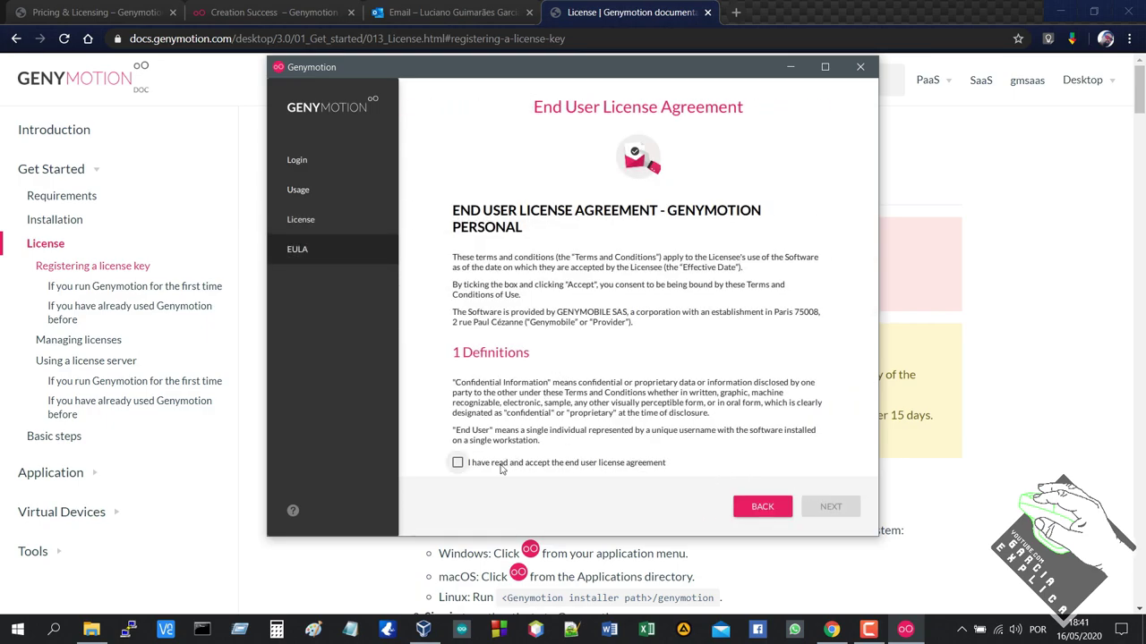
pyautogui.click(457, 462)
pyautogui.click(824, 503)
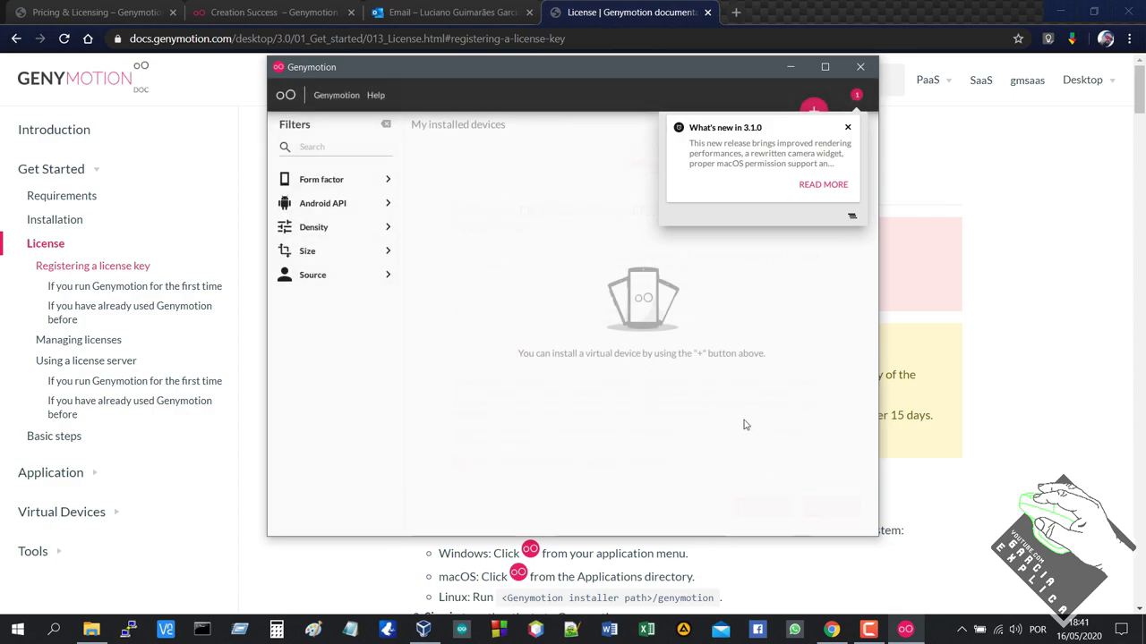
# - Dismiss the What's new in 3.1.0 notice and look through the installed-device filters in a maximized Genymotion window
pyautogui.click(846, 128)
pyautogui.click(825, 66)
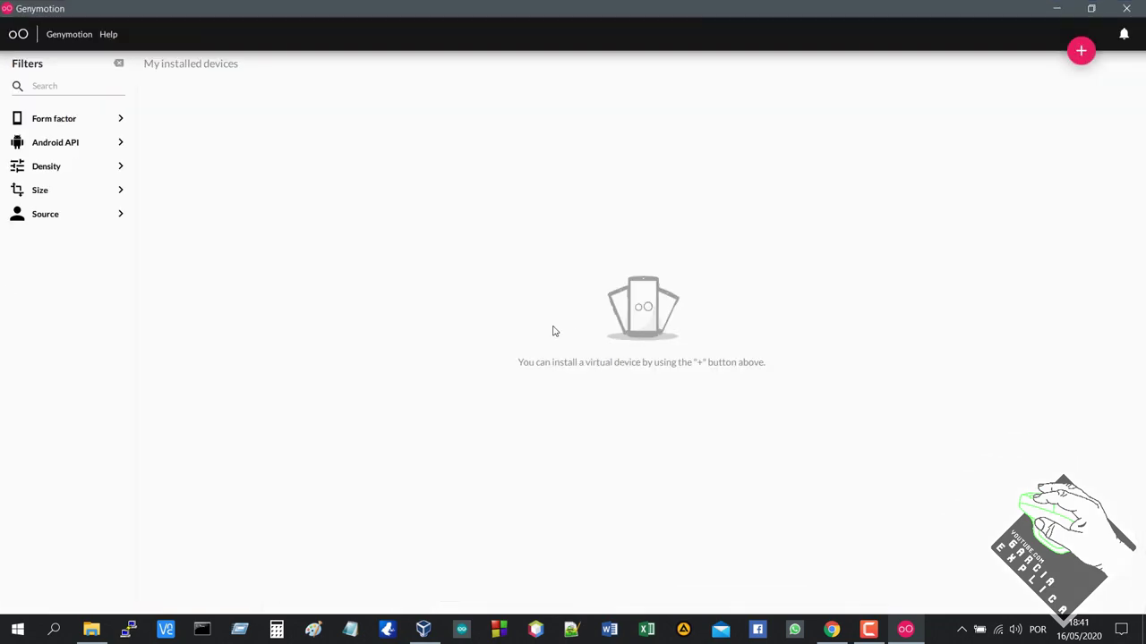
pyautogui.click(51, 118)
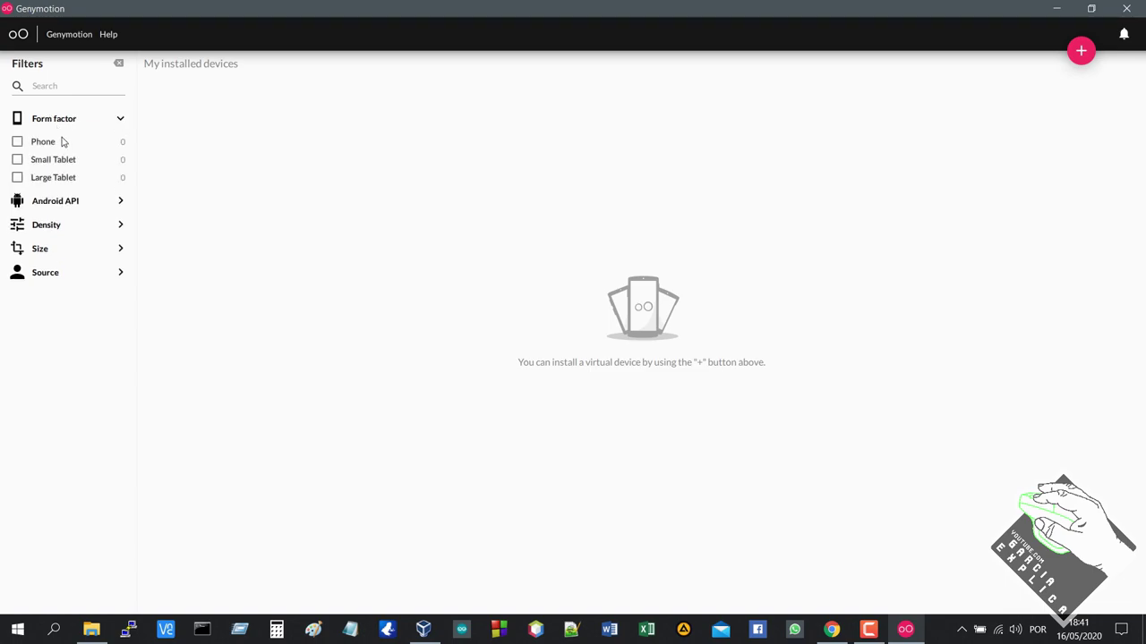
pyautogui.click(51, 119)
pyautogui.click(51, 118)
pyautogui.click(54, 201)
pyautogui.click(55, 204)
pyautogui.click(56, 225)
pyautogui.click(56, 225)
pyautogui.click(120, 118)
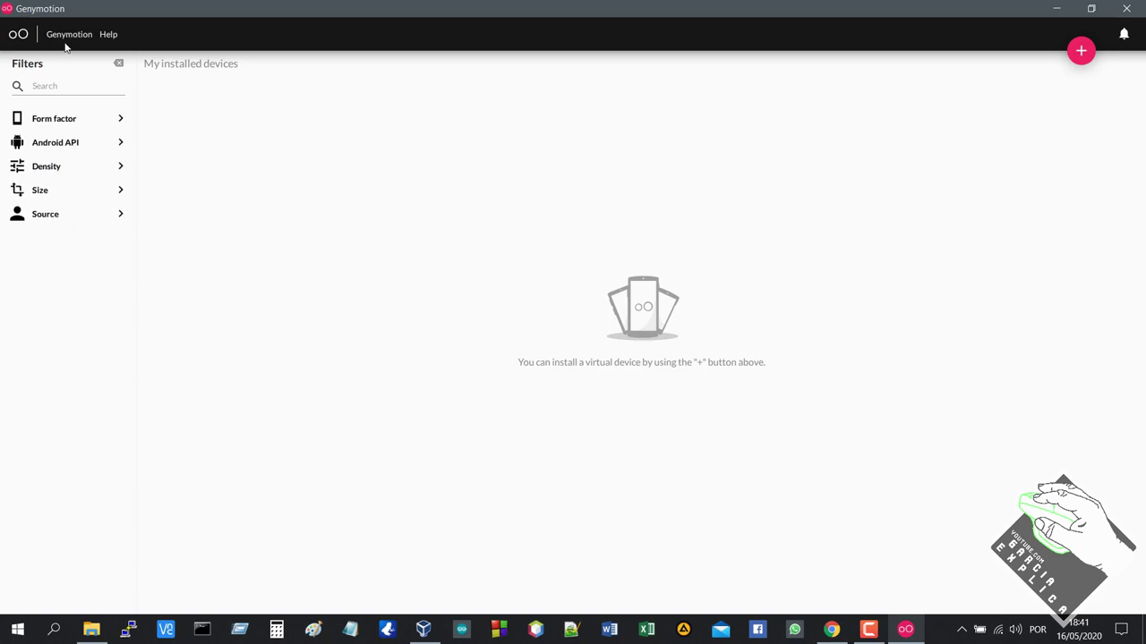
pyautogui.click(69, 34)
pyautogui.click(1093, 36)
# - Start adding a virtual device and browse the available device templates with their Android API versions, sizes and densities
pyautogui.click(1080, 50)
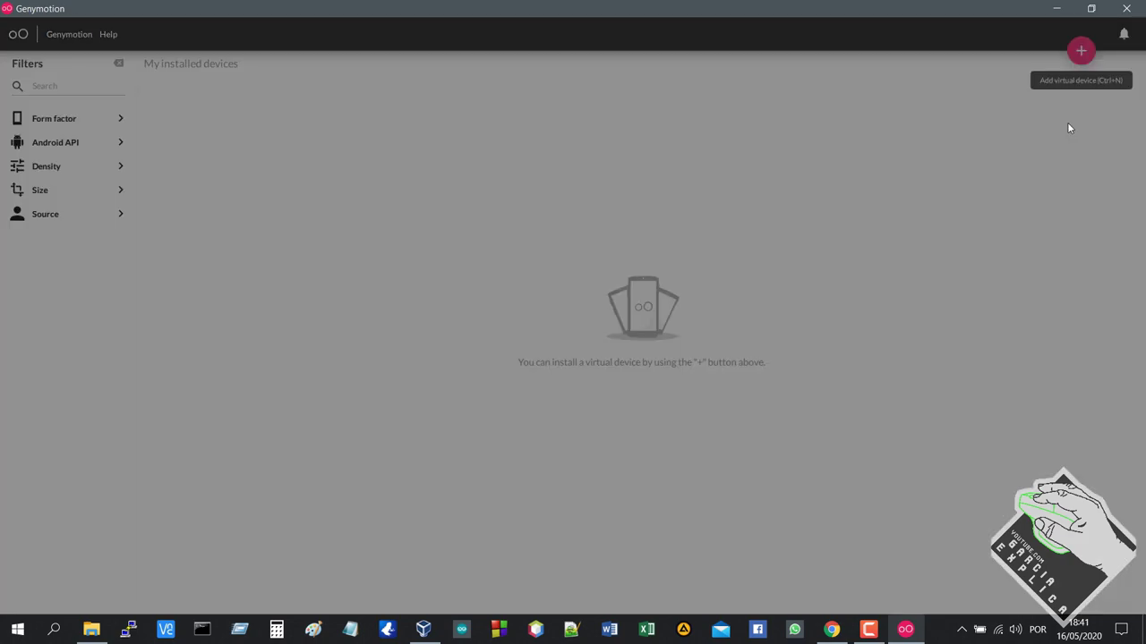
pyautogui.scroll(-2, 545, 245)
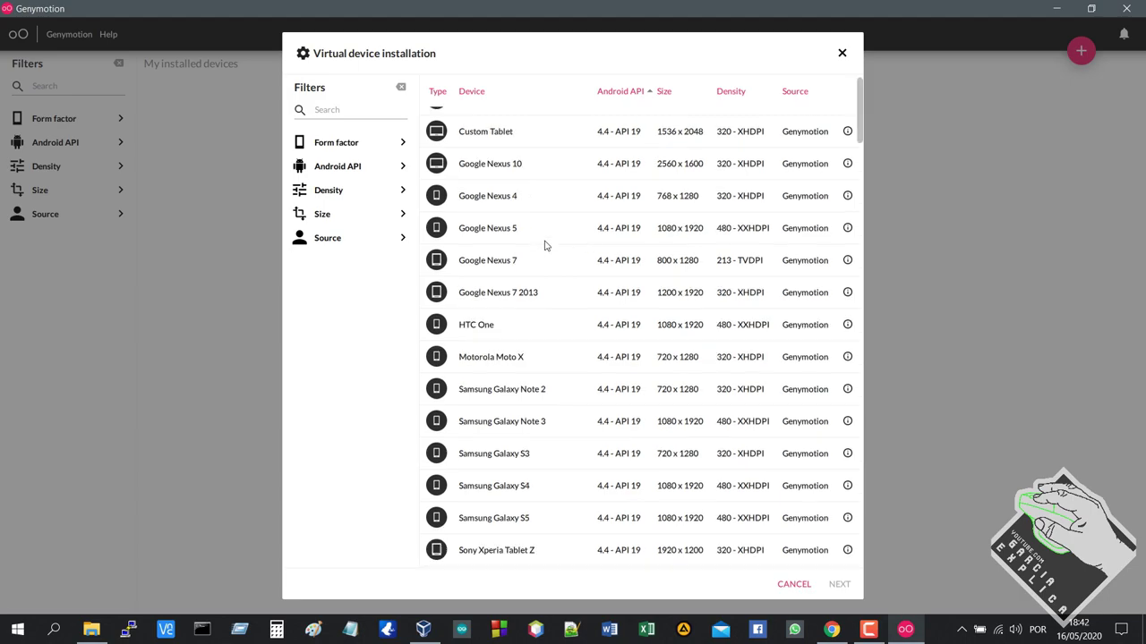
pyautogui.scroll(-1, 552, 245)
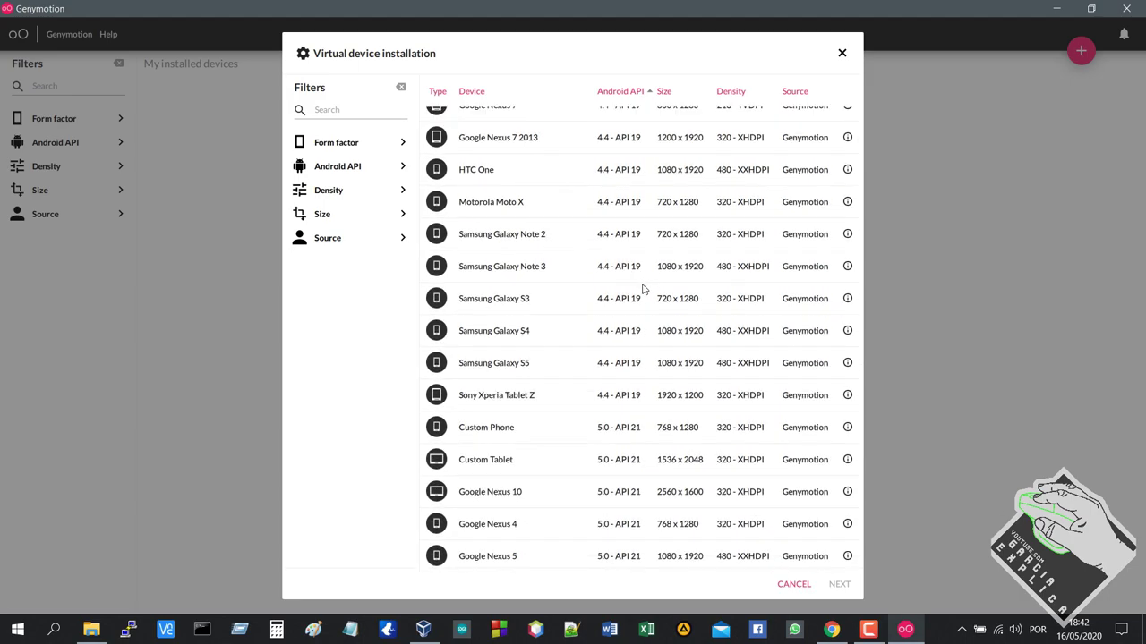
pyautogui.scroll(-3, 625, 340)
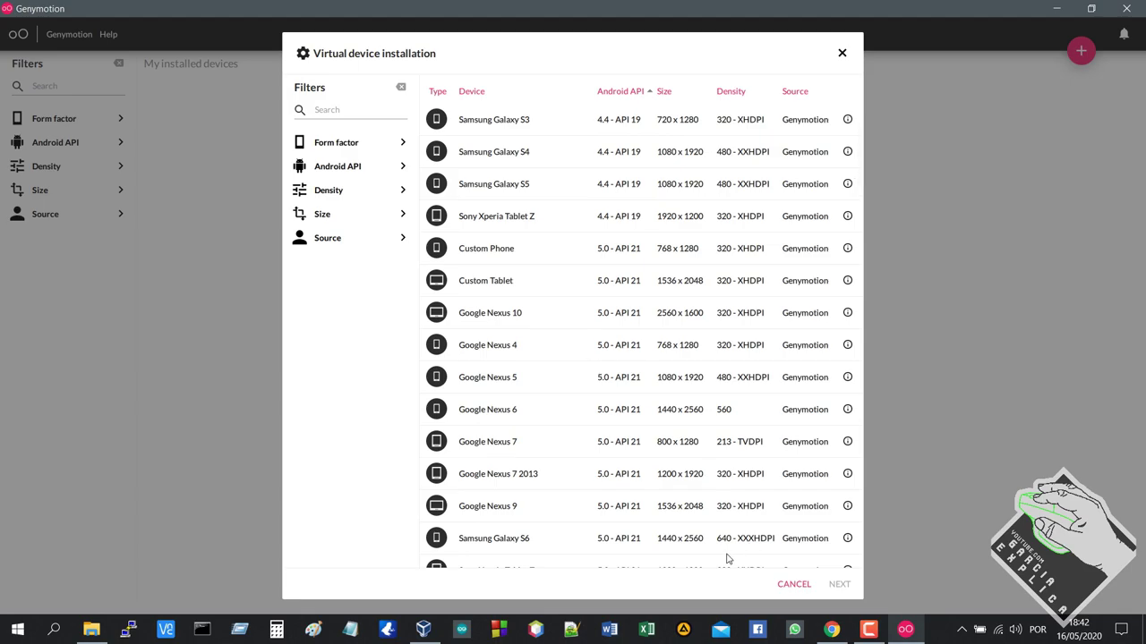
pyautogui.scroll(-5, 589, 360)
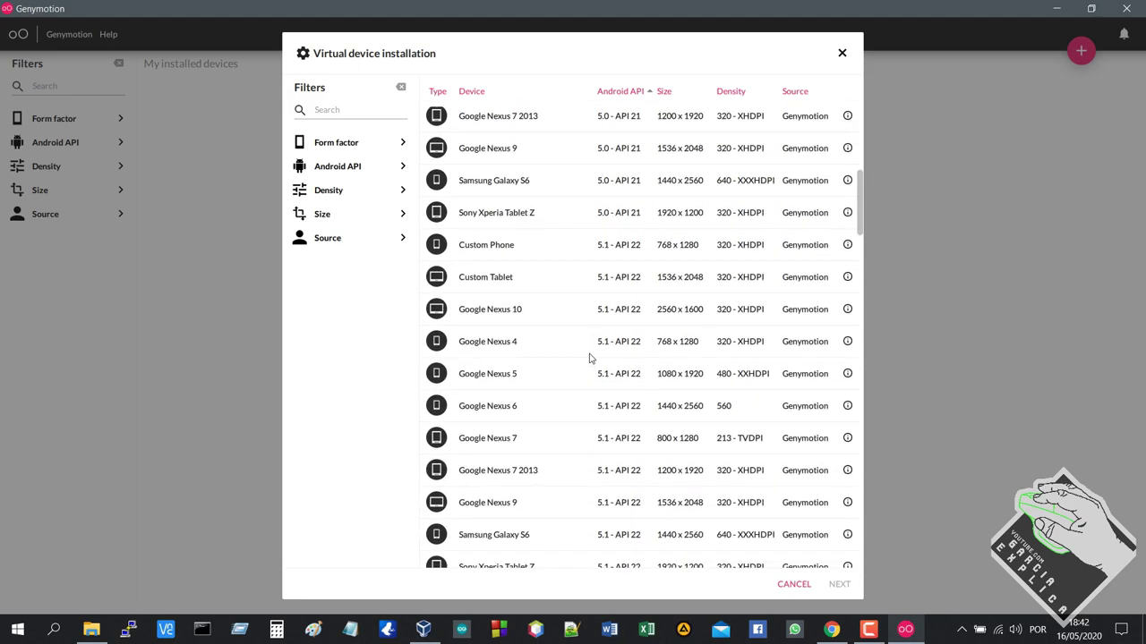
pyautogui.scroll(3, 591, 358)
# - Filter the device templates by "galaxy", review the Samsung models and select the Samsung Galaxy Note 10+
pyautogui.click(352, 111)
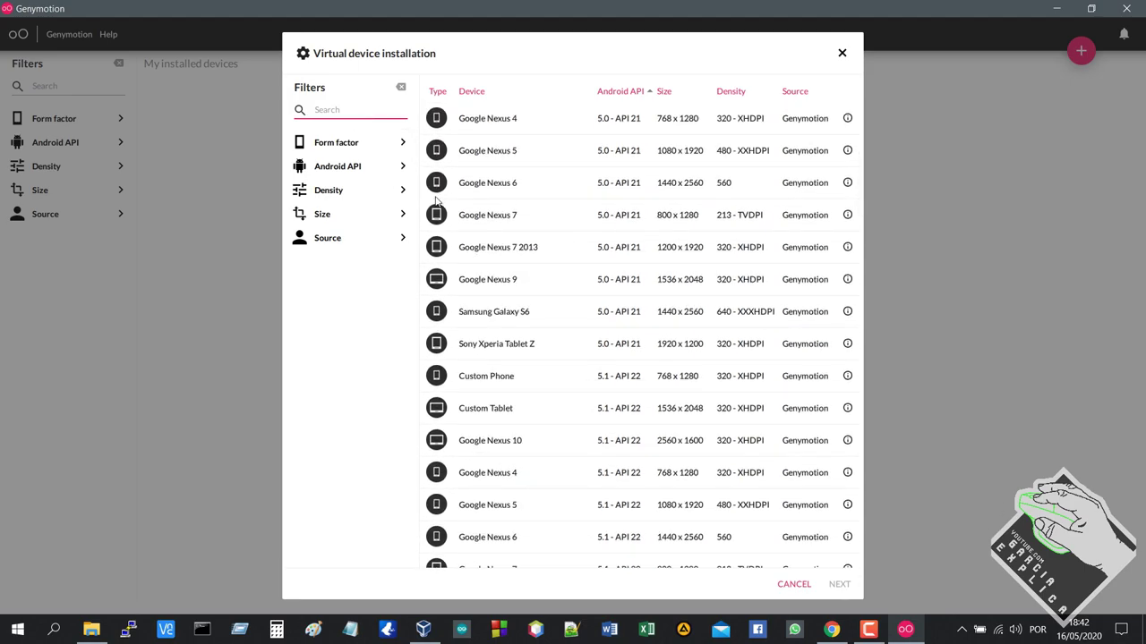
pyautogui.write('galaxy')
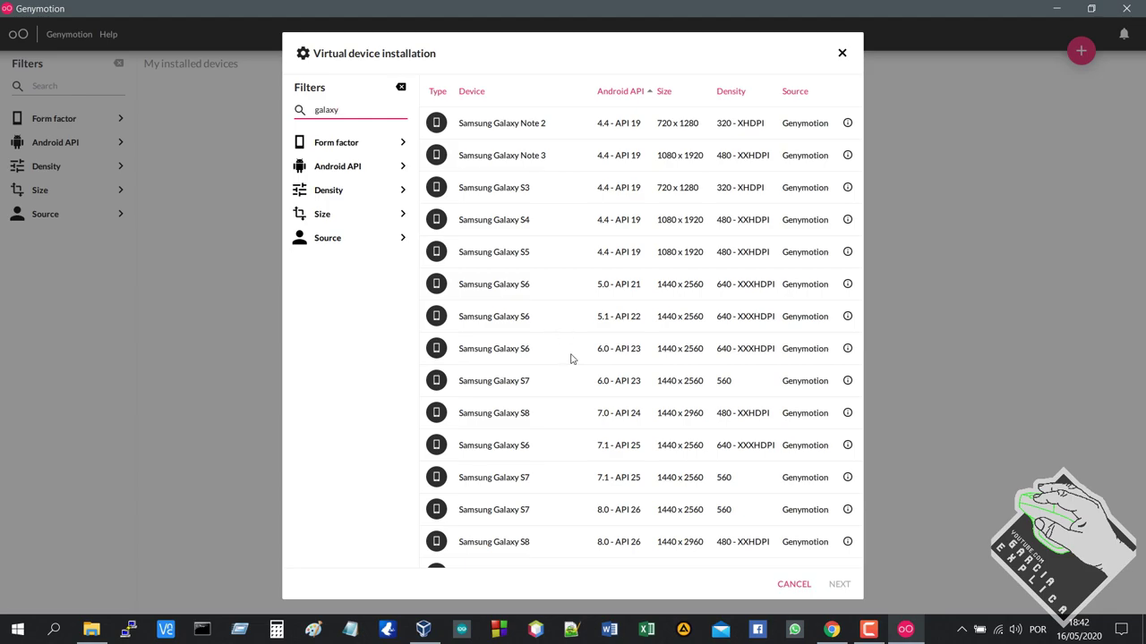
pyautogui.scroll(-4, 573, 361)
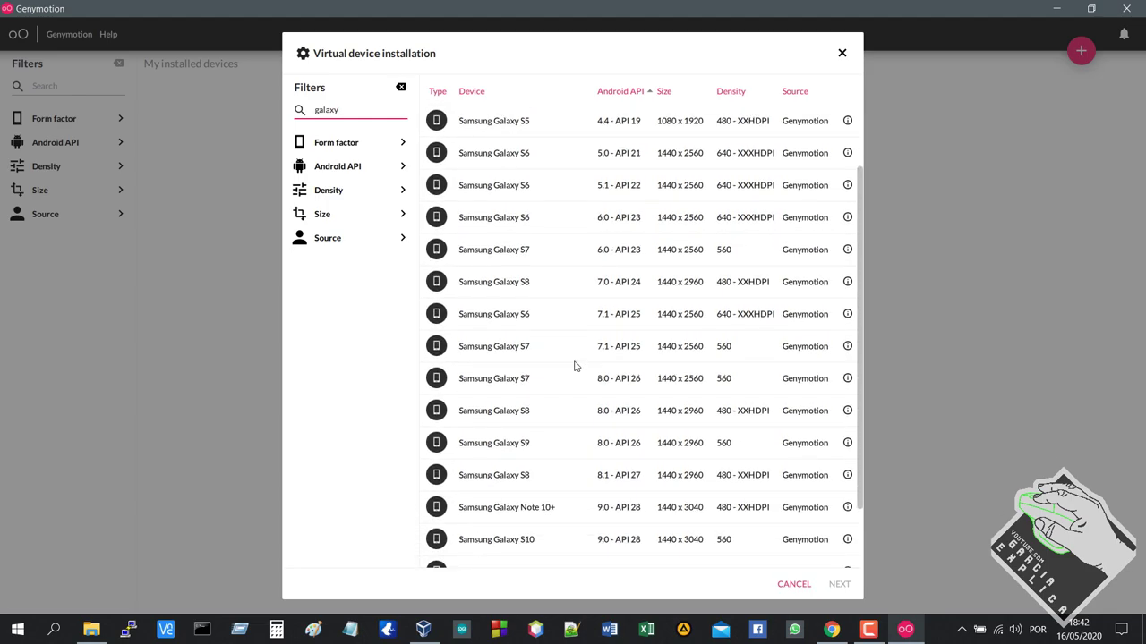
pyautogui.scroll(-3, 577, 376)
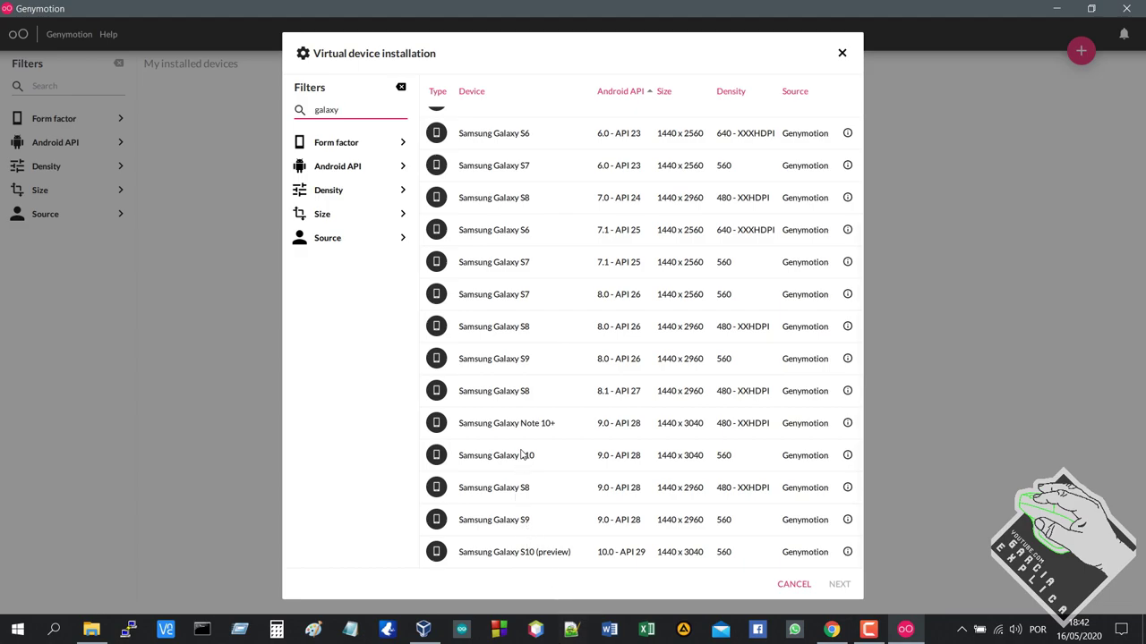
pyautogui.scroll(5, 528, 438)
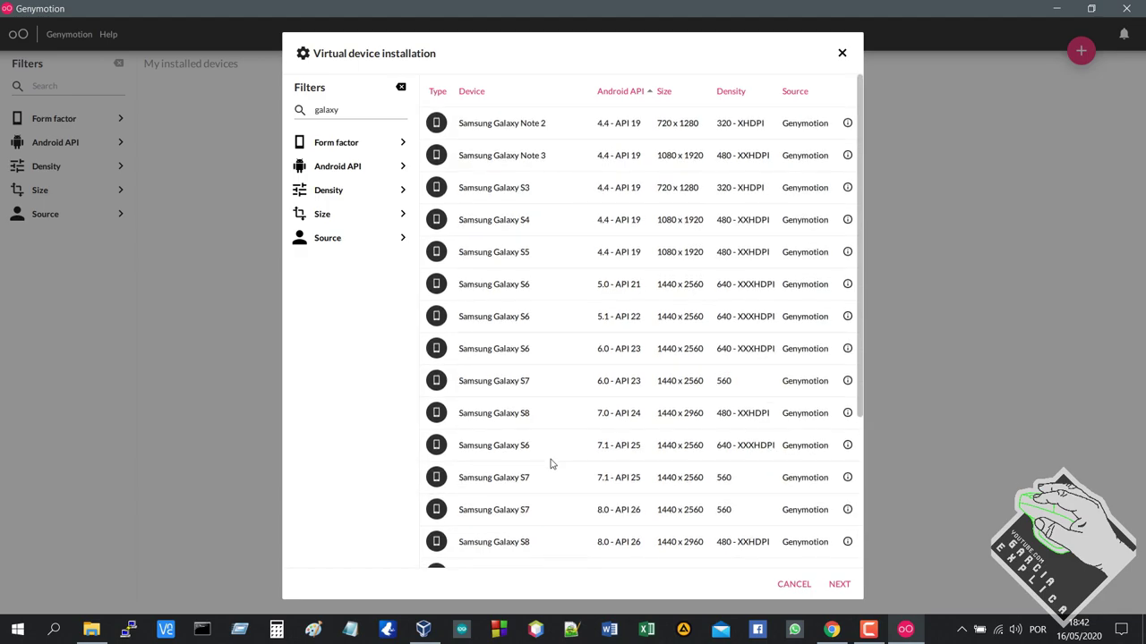
pyautogui.scroll(-5, 551, 464)
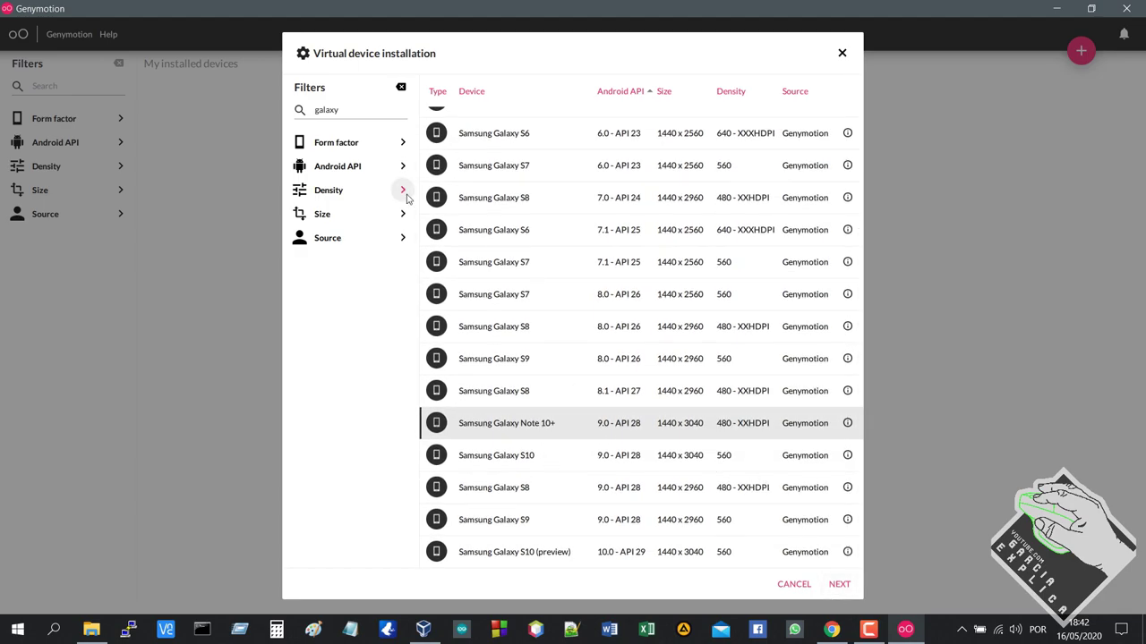
# - Filter the device templates by "nexus" and browse the Google Nexus models and their Android versions
pyautogui.doubleClick(365, 110)
pyautogui.write('n')
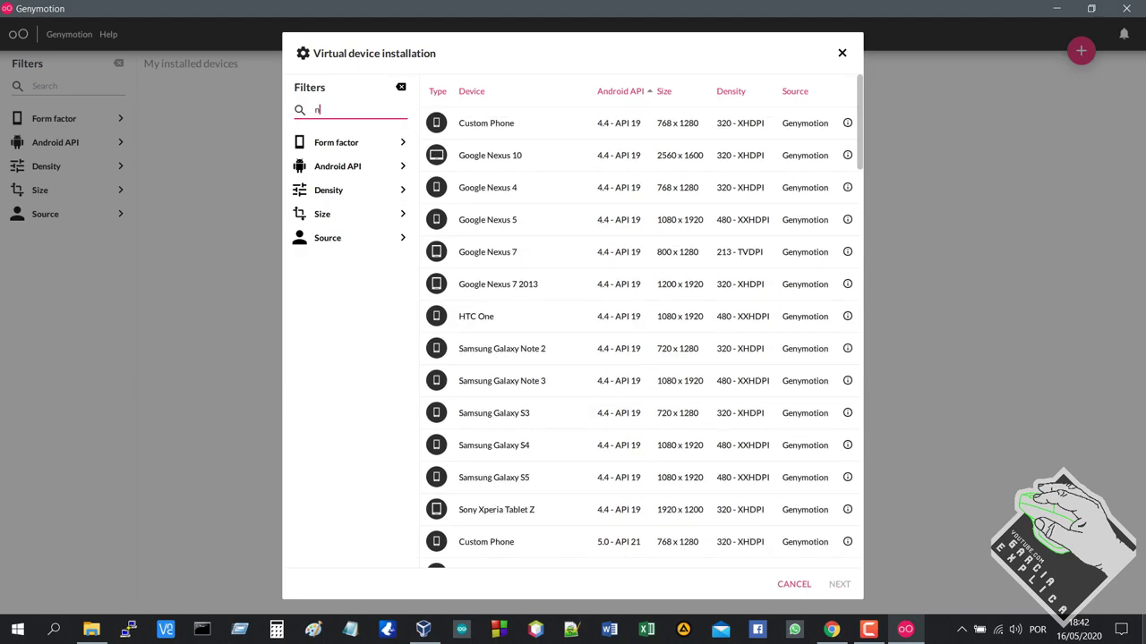
pyautogui.write('exus')
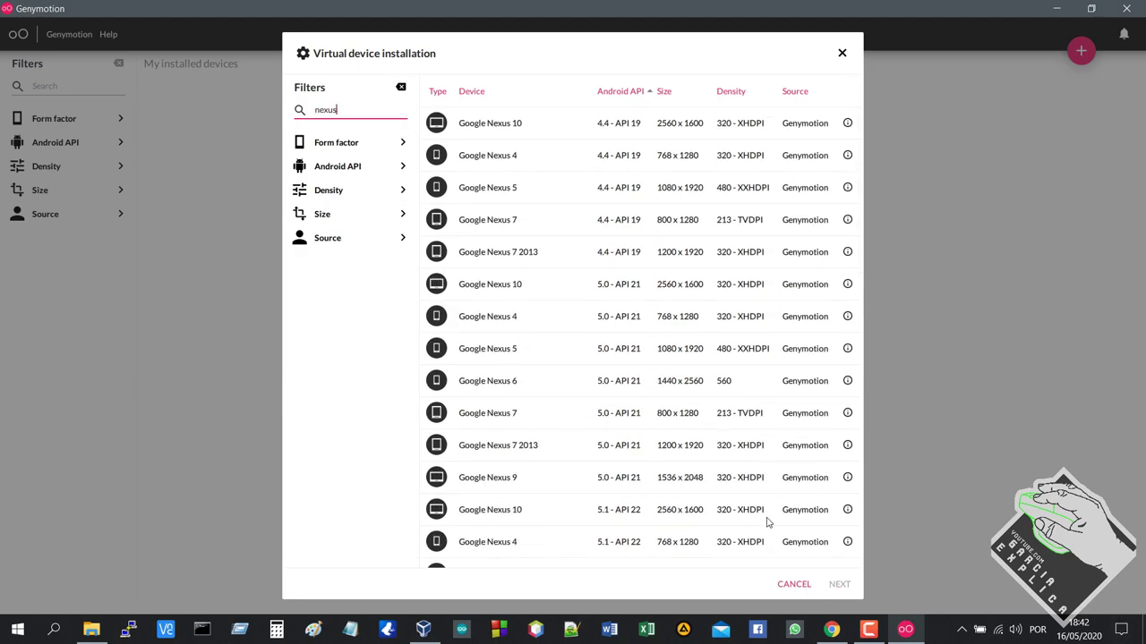
pyautogui.scroll(-5, 542, 450)
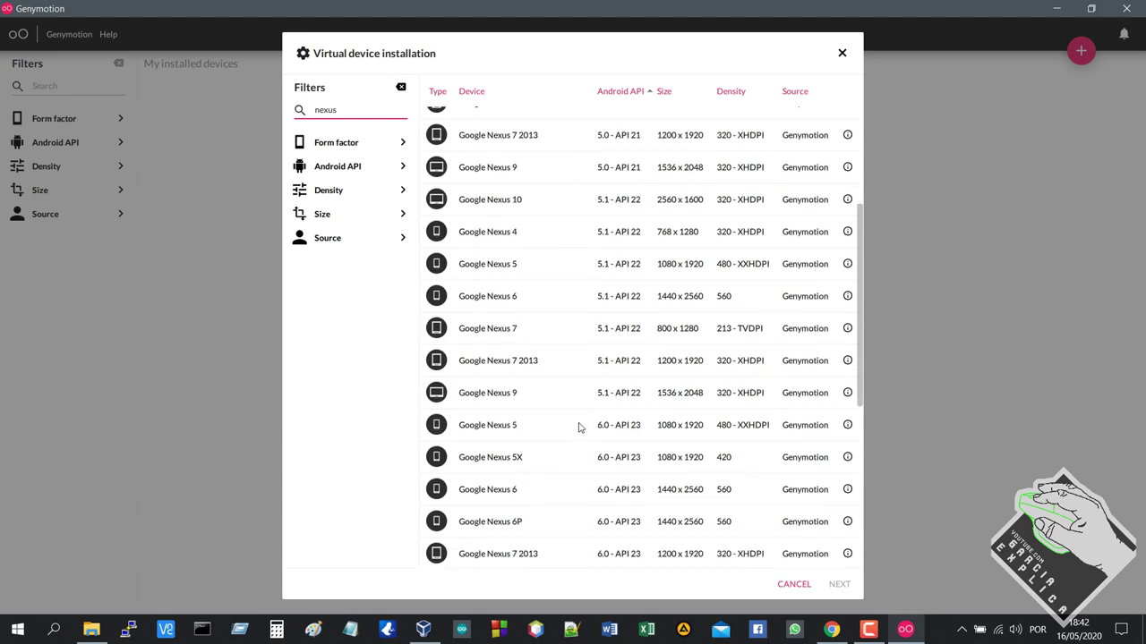
pyautogui.scroll(-2, 579, 426)
pyautogui.scroll(7, 580, 427)
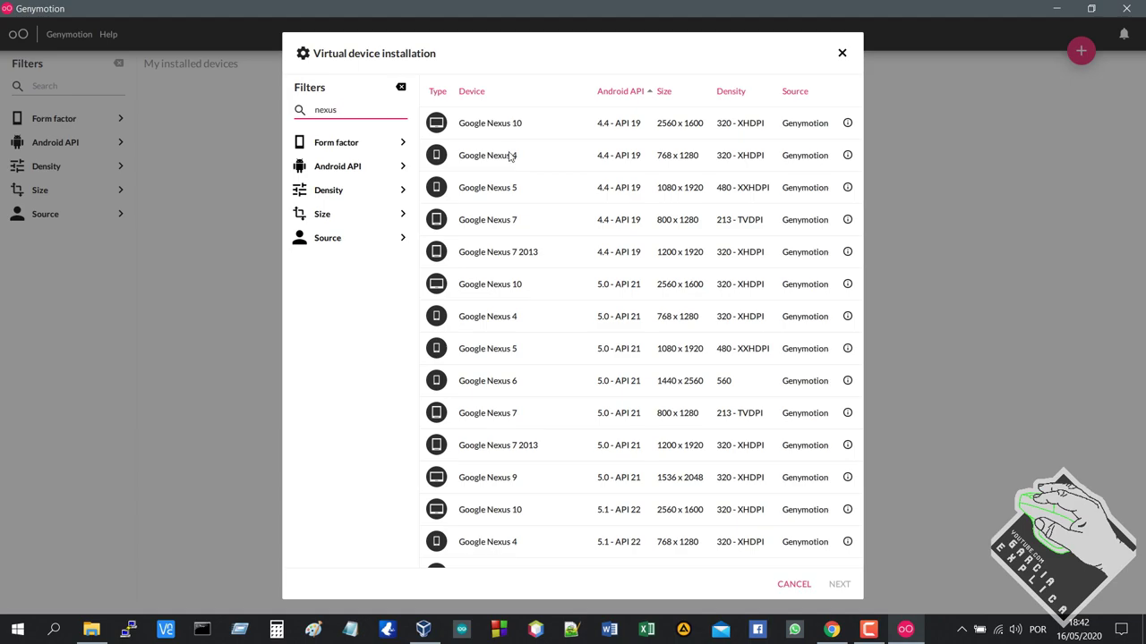
# - Choose the Google Nexus 6P template with Android 8.0 (API 26) and continue to its configuration
pyautogui.click(515, 510)
pyautogui.scroll(-1, 642, 501)
pyautogui.scroll(-10, 642, 501)
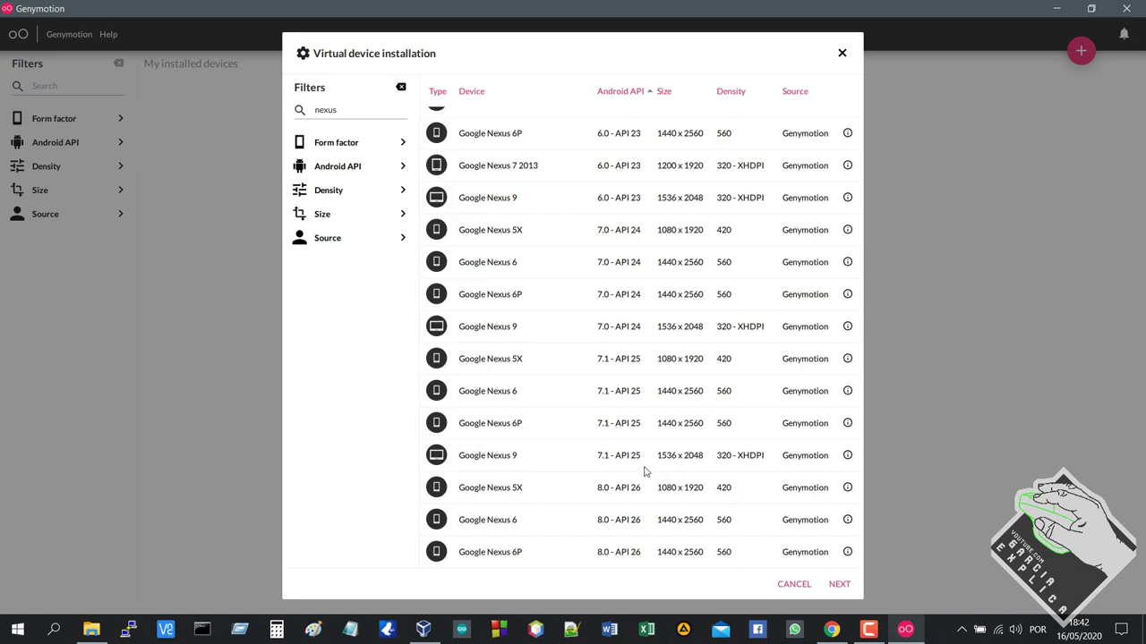
pyautogui.click(496, 559)
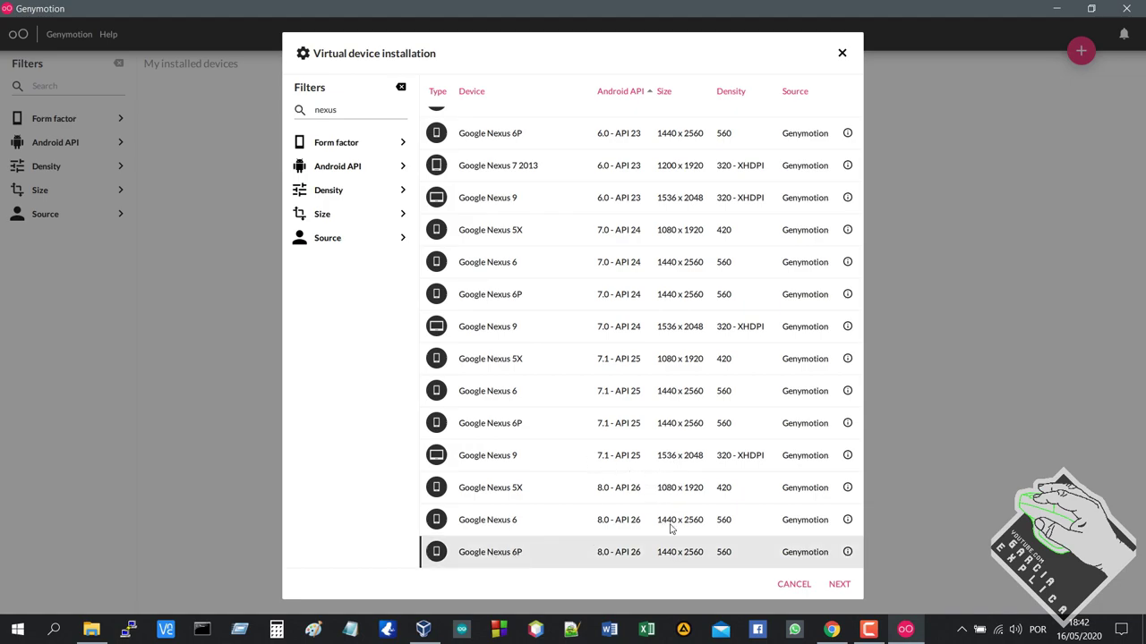
pyautogui.click(839, 584)
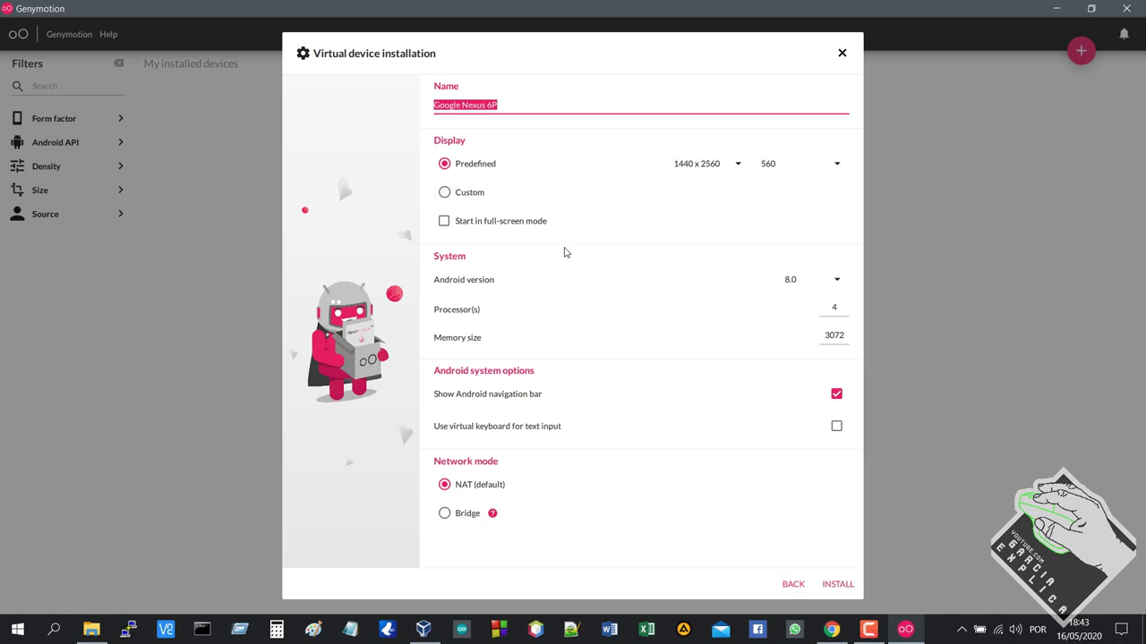
# - Review the predefined display resolutions without changing them and set the Android version to 10.0
pyautogui.click(737, 164)
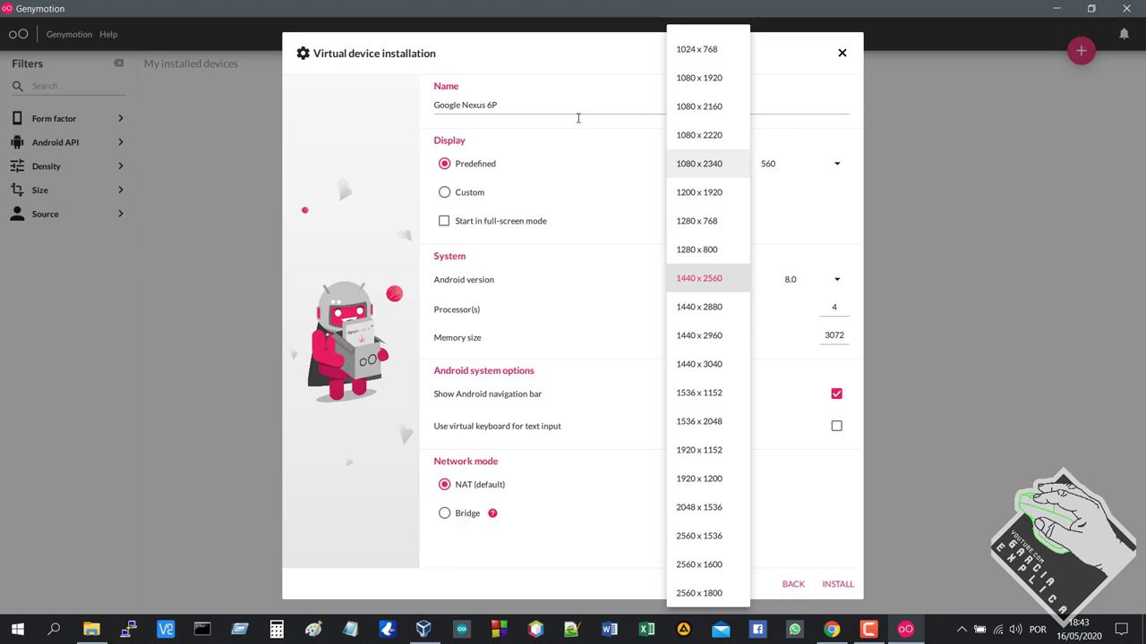
pyautogui.click(508, 71)
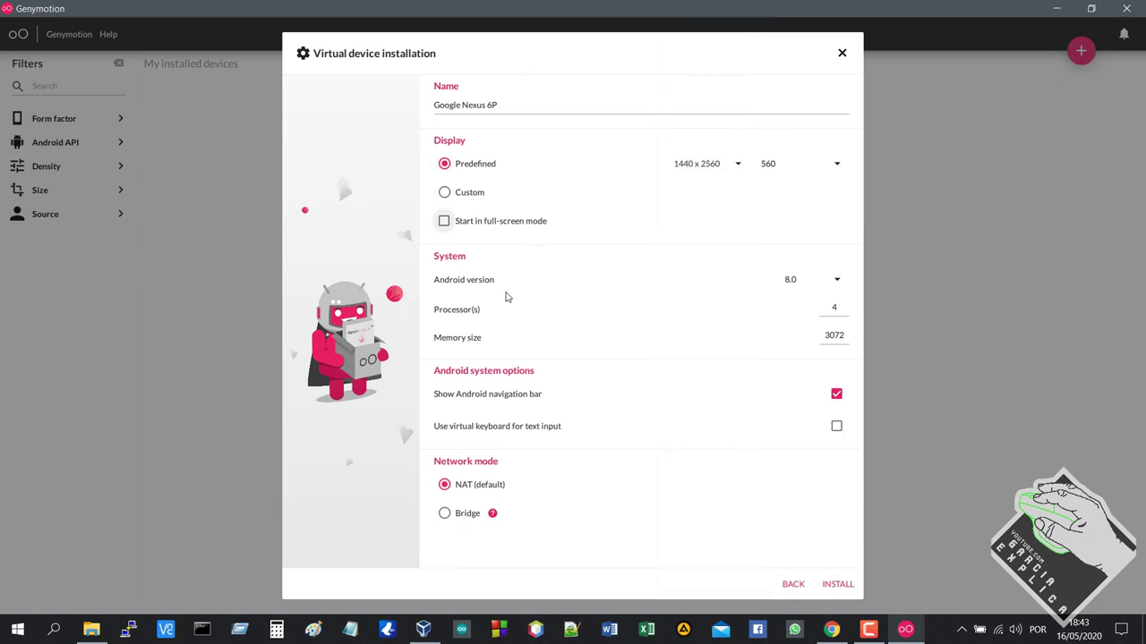
pyautogui.click(828, 283)
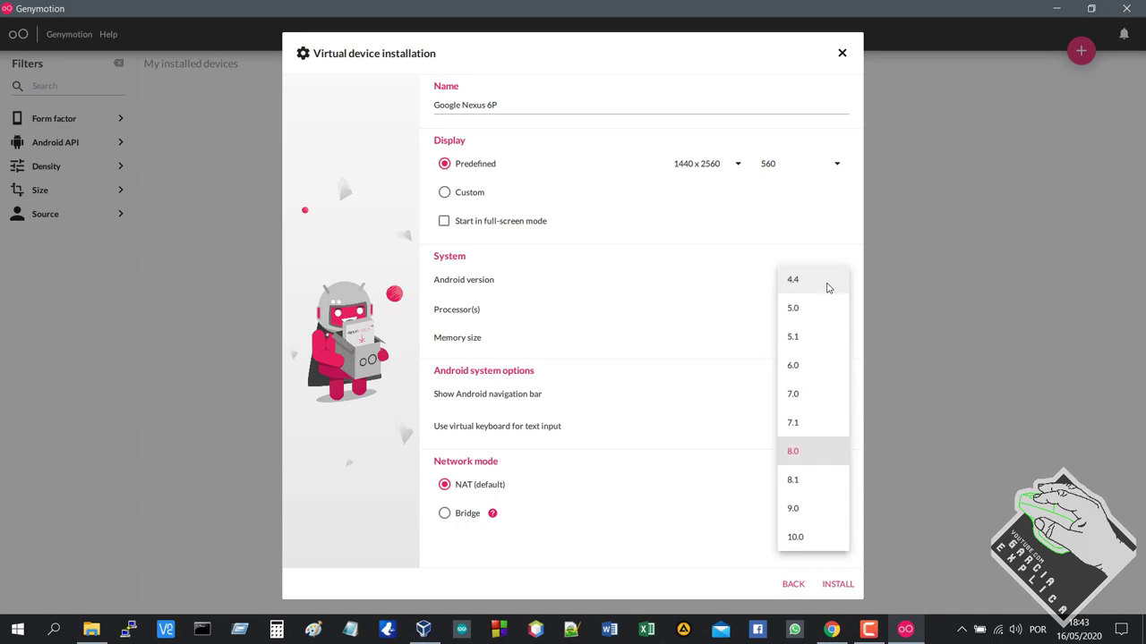
pyautogui.click(796, 537)
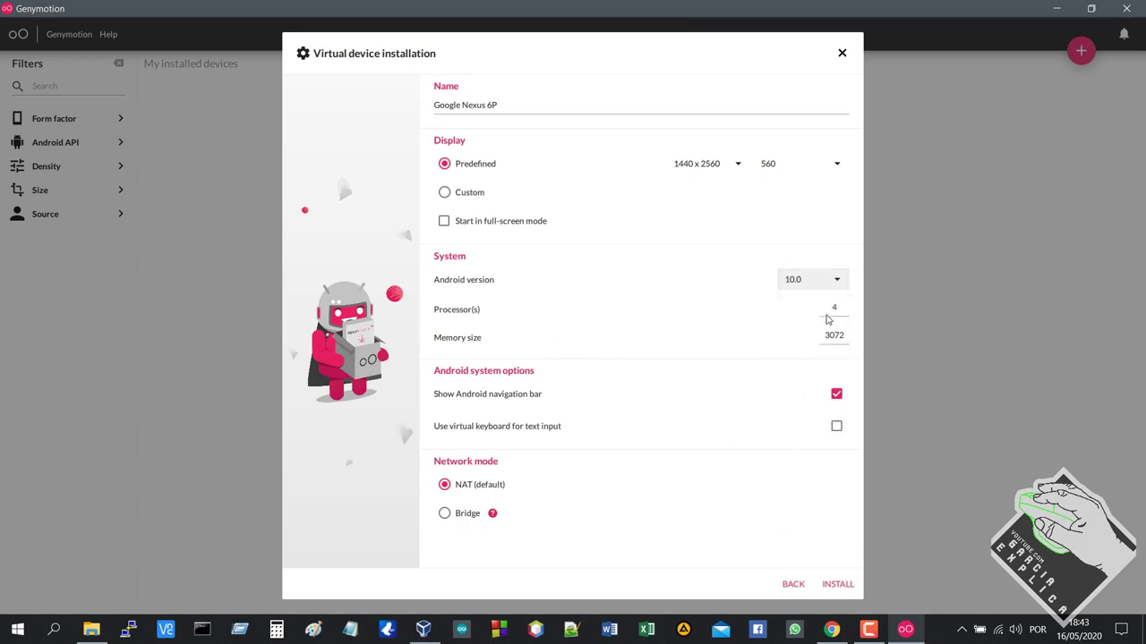
# - Set the virtual device's memory size to 4096
pyautogui.click(826, 337)
pyautogui.hotkey('shift', 'End')
pyautogui.press('Left')
pyautogui.press('Up')
pyautogui.press('Up')
pyautogui.press('Up')
pyautogui.press('Up')
pyautogui.press('Up')
pyautogui.press('Up')
pyautogui.press('Up')
pyautogui.press('Up')
pyautogui.press('Up')
pyautogui.press('Up')
pyautogui.press('Up')
pyautogui.press('Up')
pyautogui.press('Up')
pyautogui.press('Up')
pyautogui.press('Up')
pyautogui.press('Up')
pyautogui.press('Num_Lock')
pyautogui.hotkey('shift', 'Home')
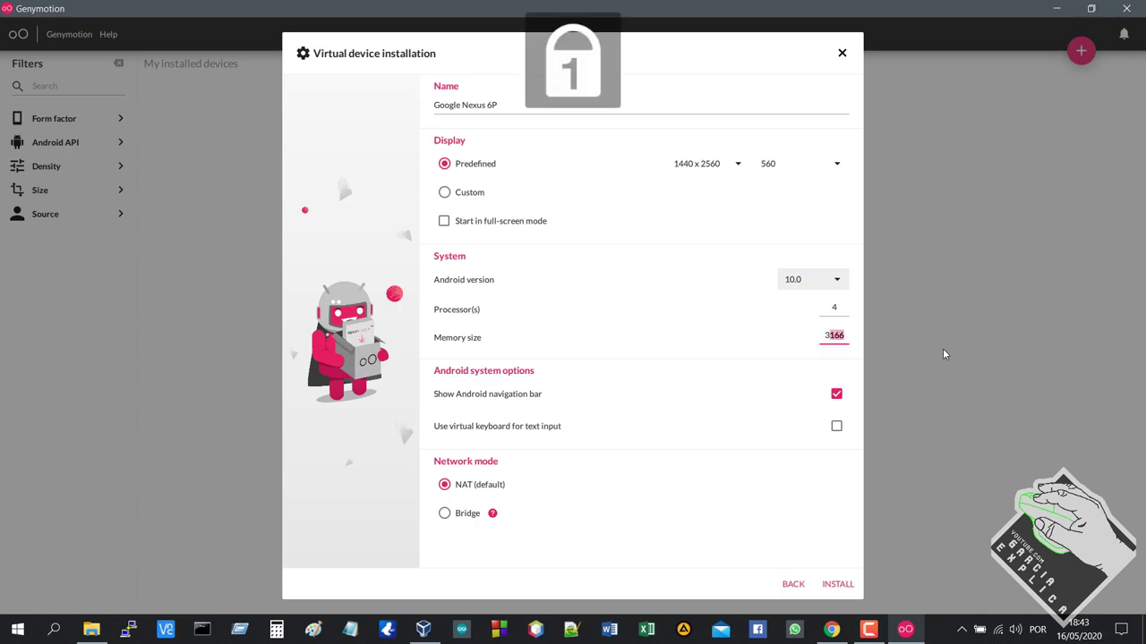
pyautogui.write('4096')
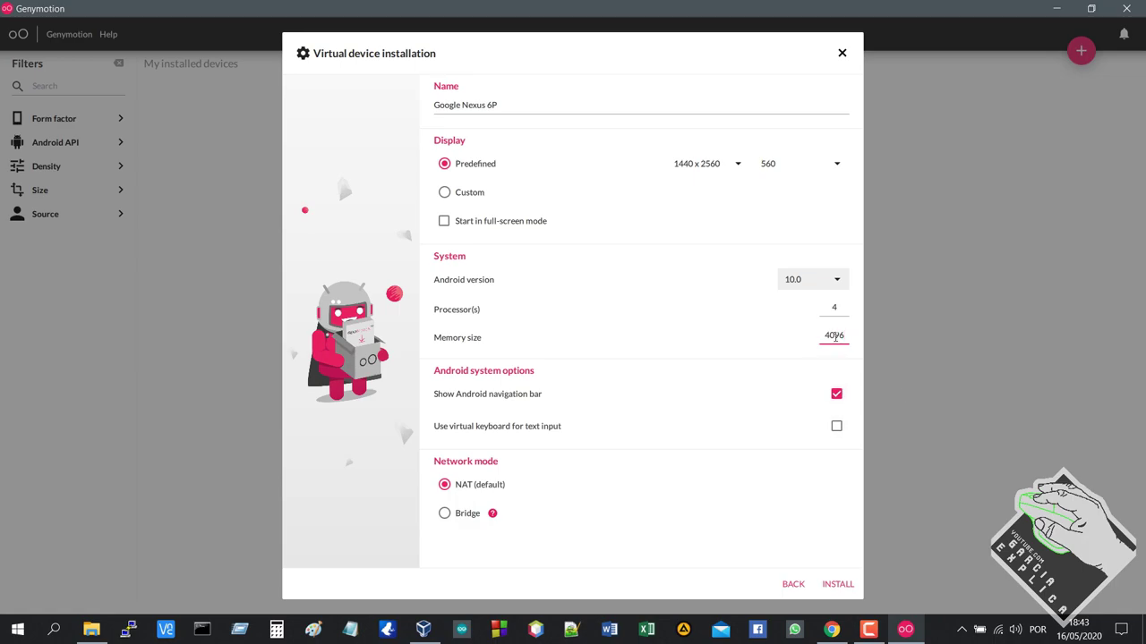
# - Enable the virtual keyboard for text input and install the Google Nexus 6P virtual device
pyautogui.click(837, 307)
pyautogui.click(836, 427)
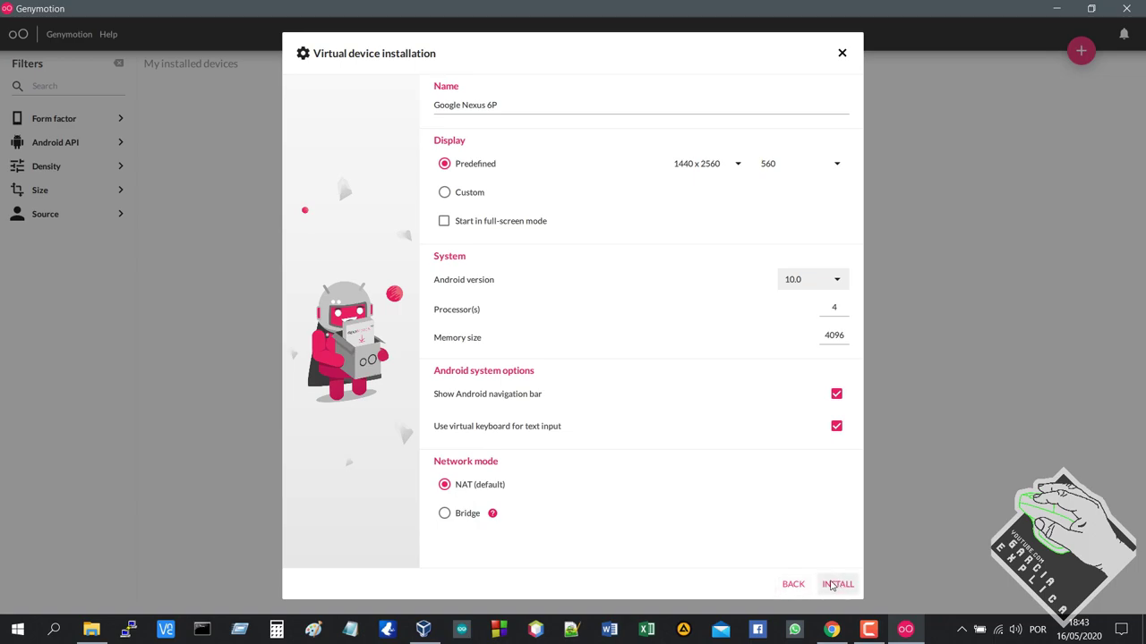
pyautogui.click(836, 584)
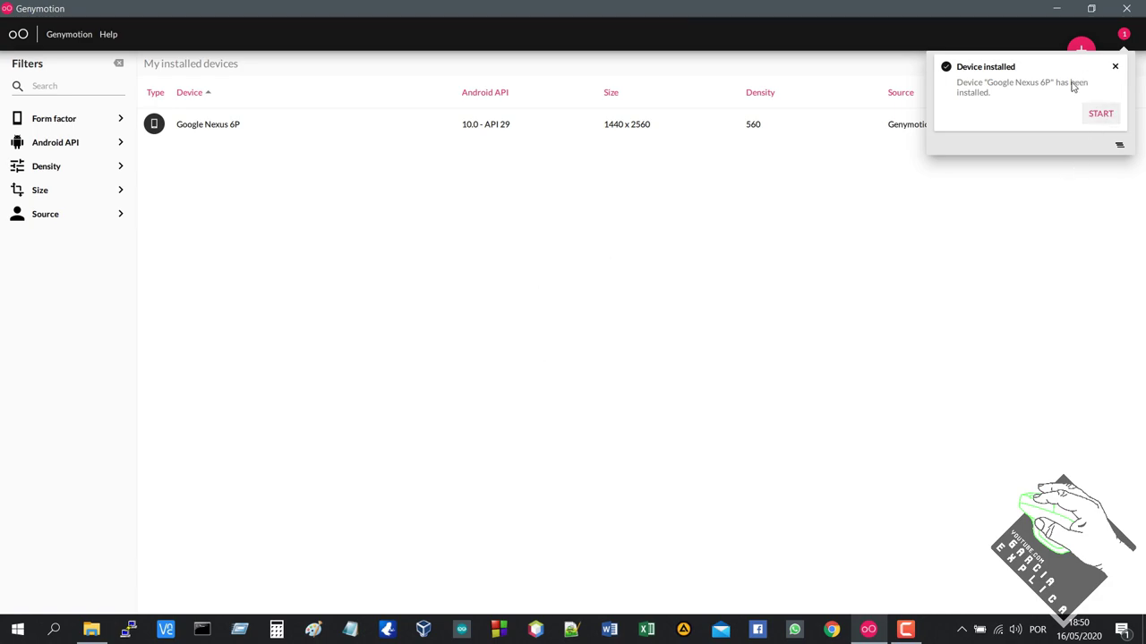
# - Start the installed Google Nexus 6P, look at its available device actions and bring its running device window to the front
pyautogui.click(1100, 114)
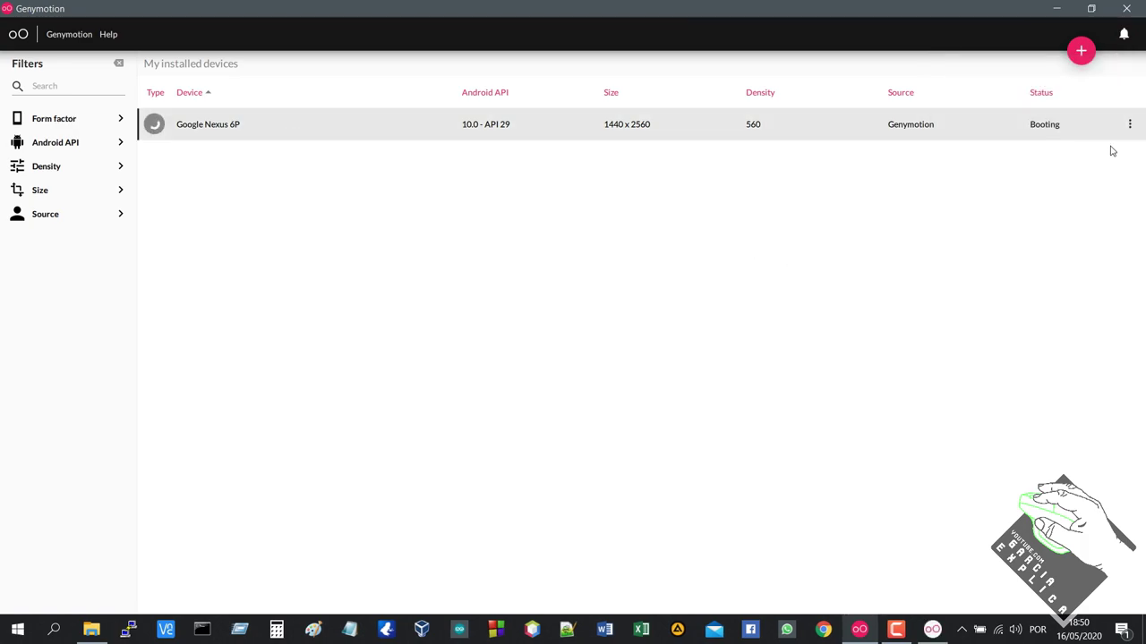
pyautogui.click(1130, 126)
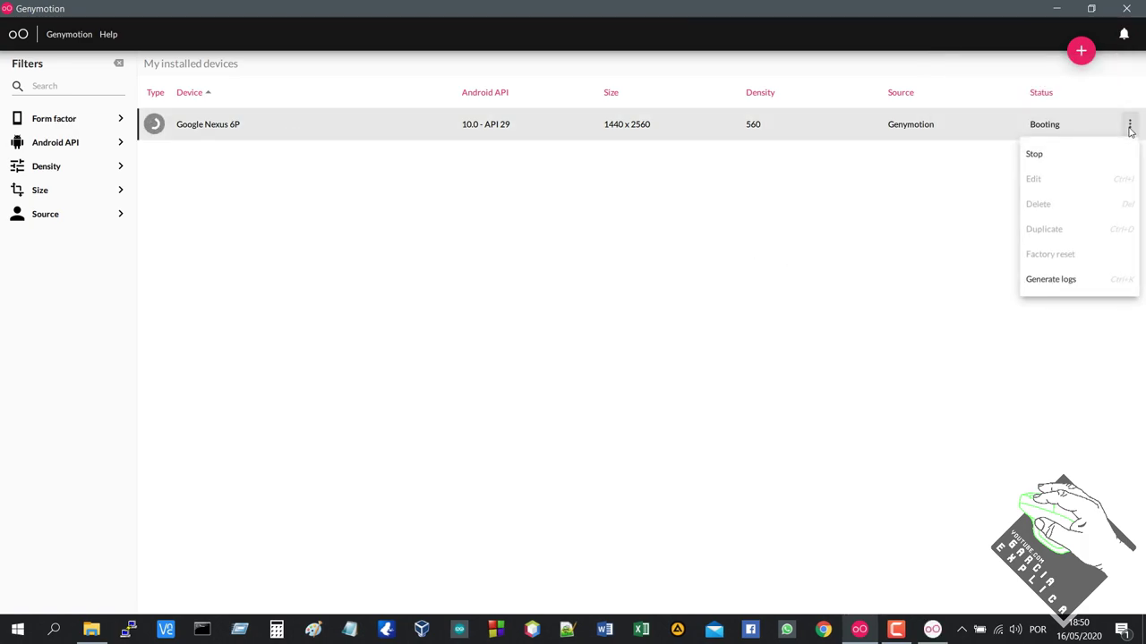
pyautogui.click(1049, 157)
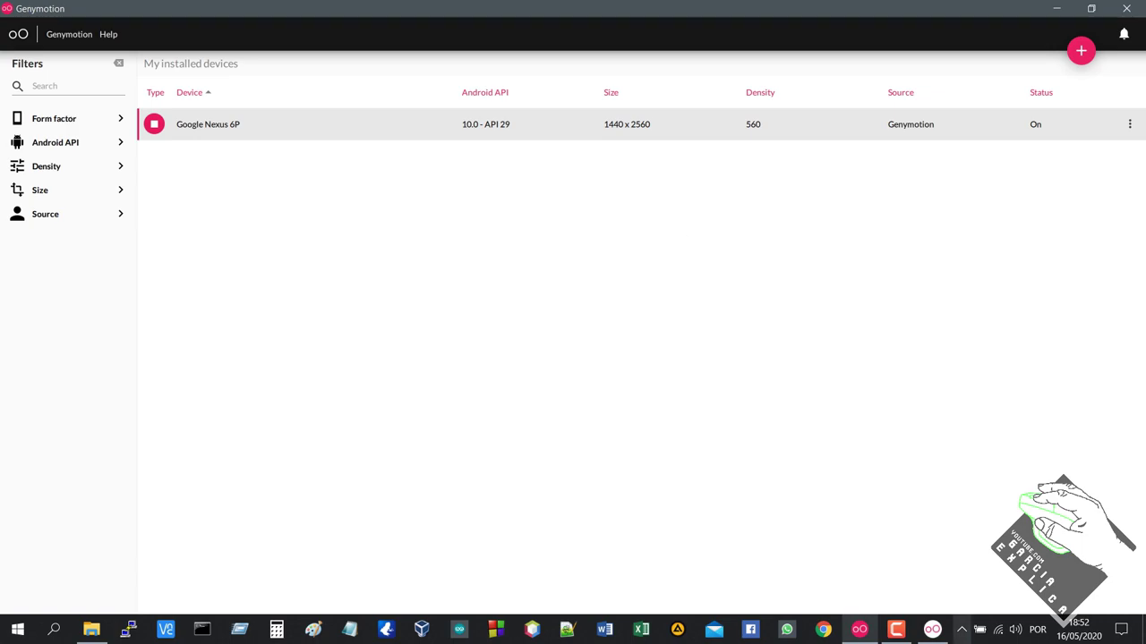
pyautogui.click(933, 629)
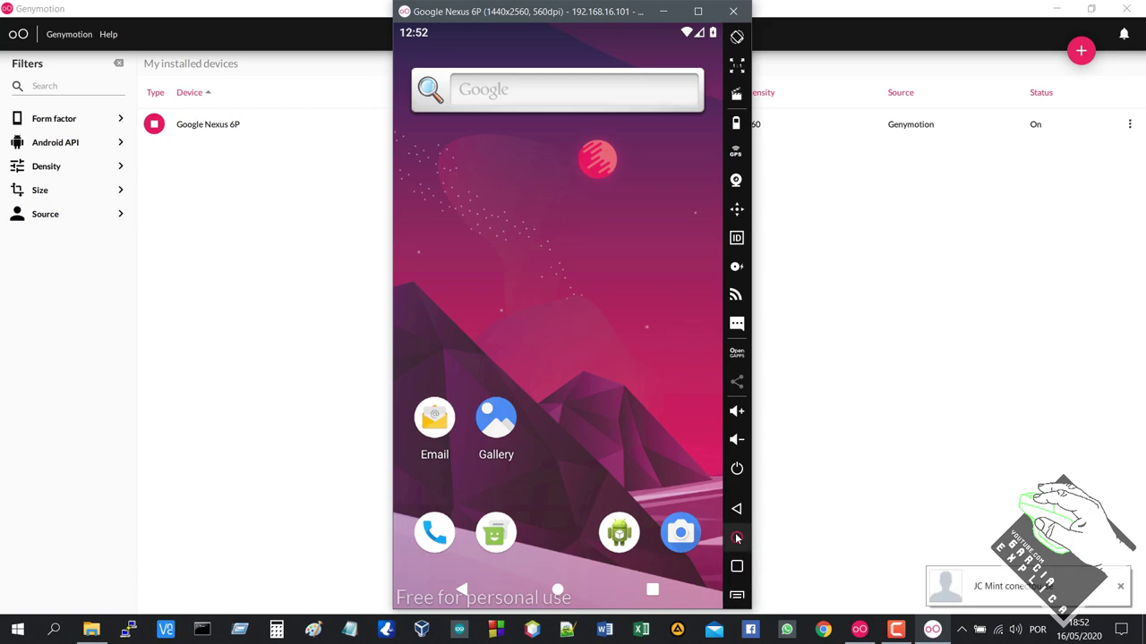
# - Try the virtual device's menu, home and recent-apps controls, then dismiss the home-screen options
pyautogui.click(737, 593)
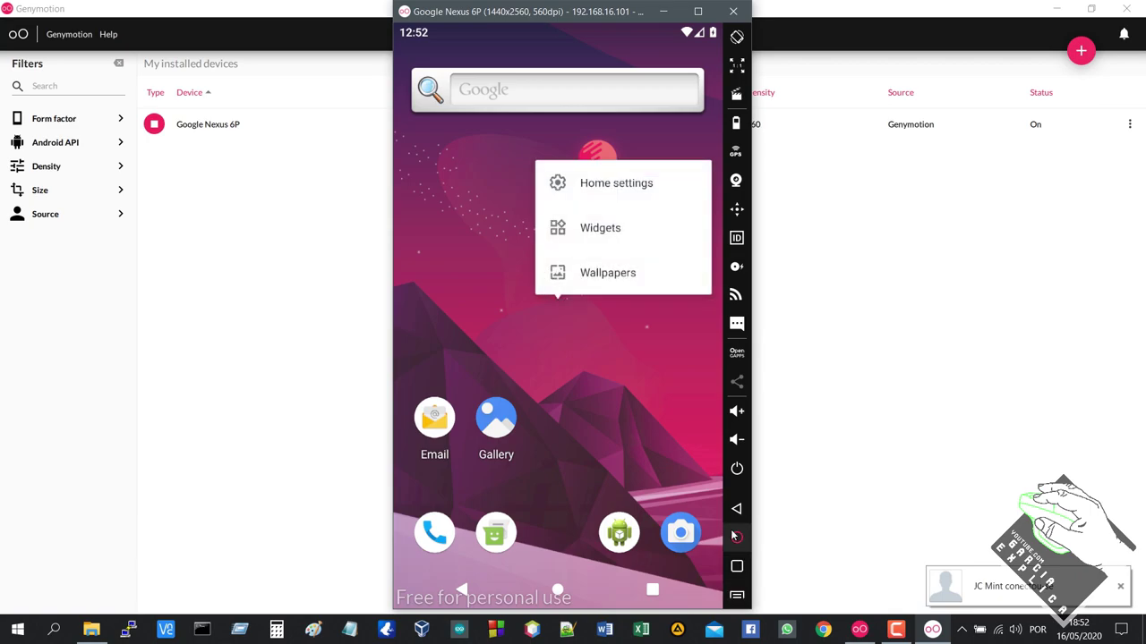
pyautogui.click(736, 538)
pyautogui.click(737, 557)
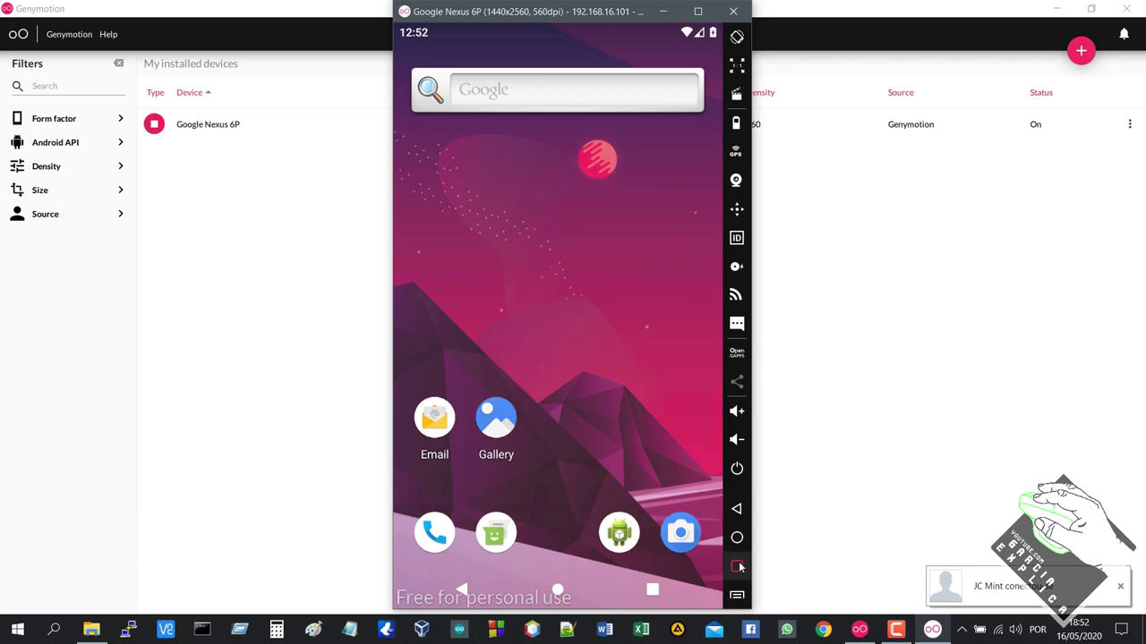
pyautogui.click(737, 538)
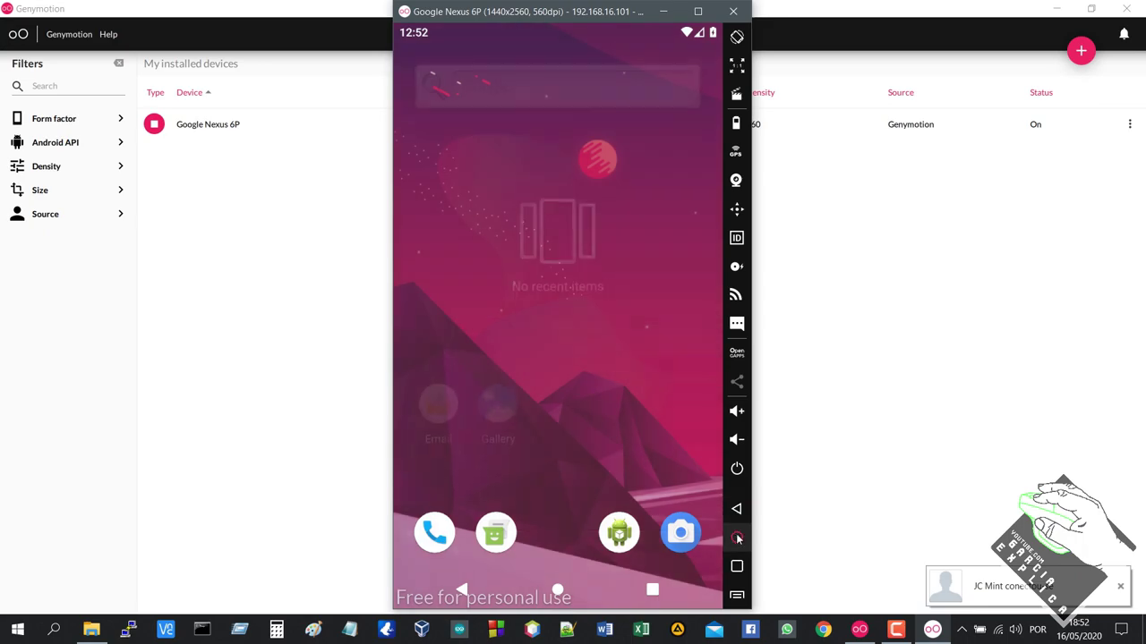
pyautogui.click(737, 595)
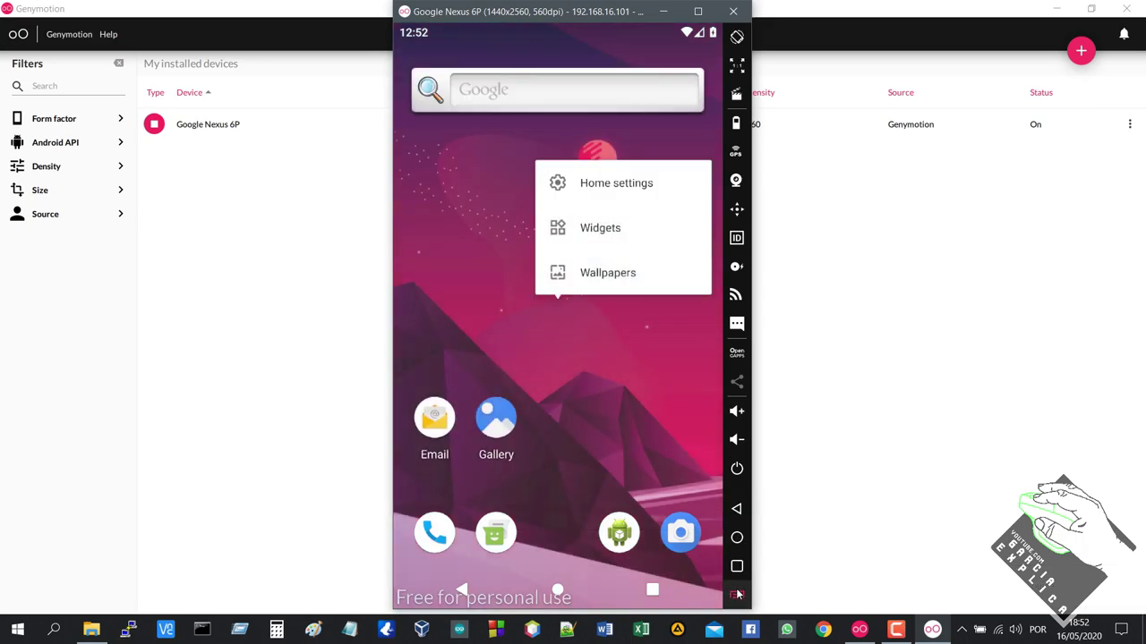
pyautogui.click(673, 446)
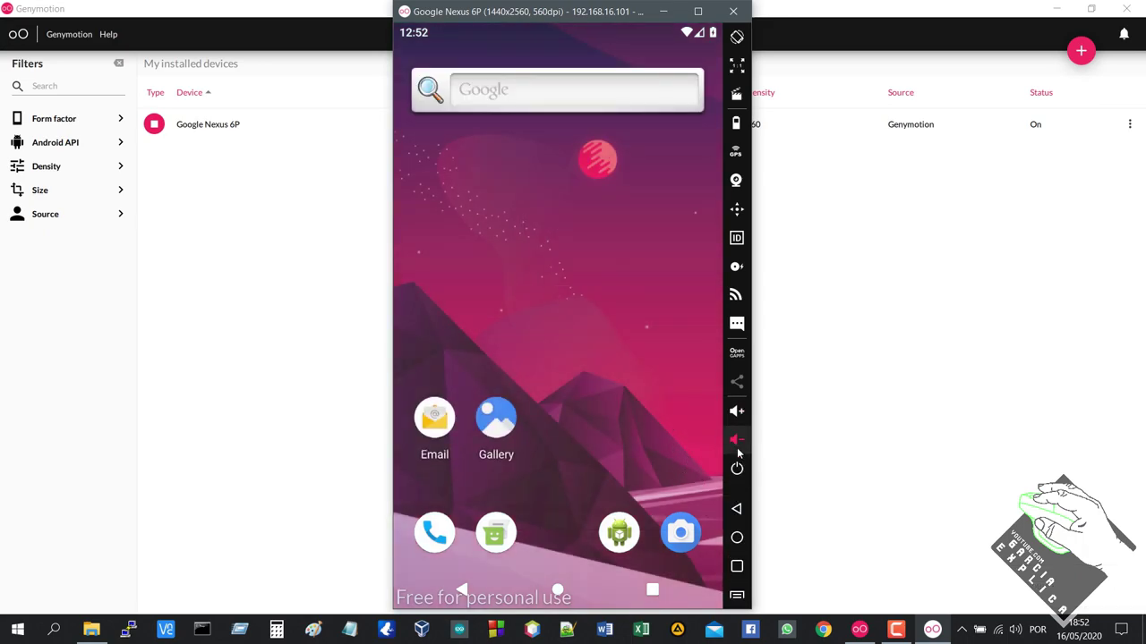
# - Turn the virtual device's screen off and on, and open and close its notification shade twice
pyautogui.click(737, 468)
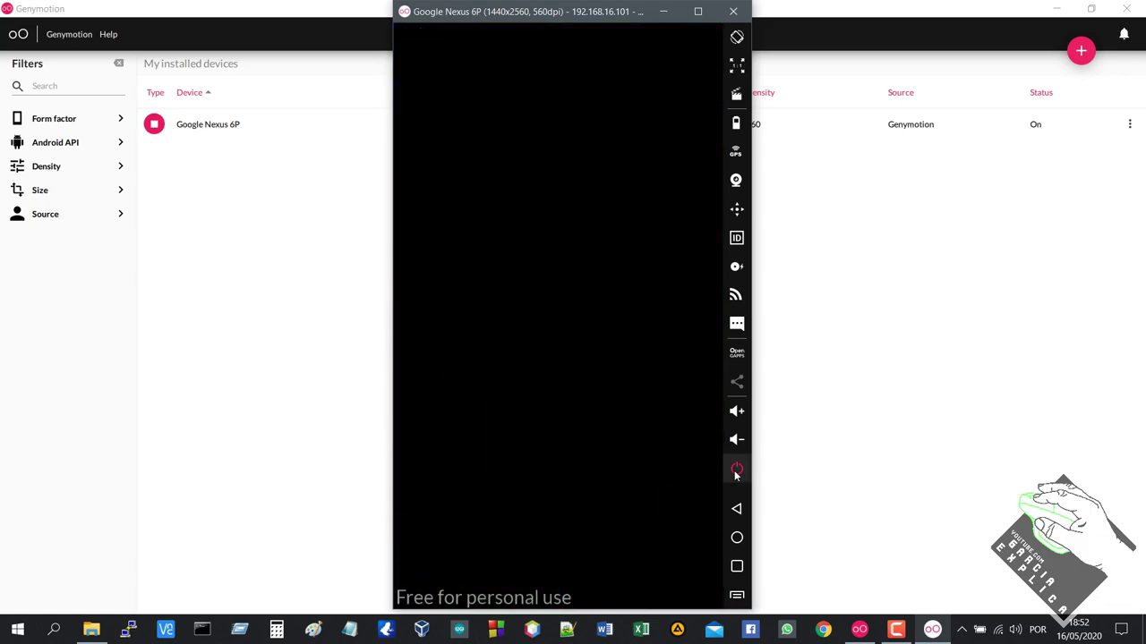
pyautogui.click(736, 468)
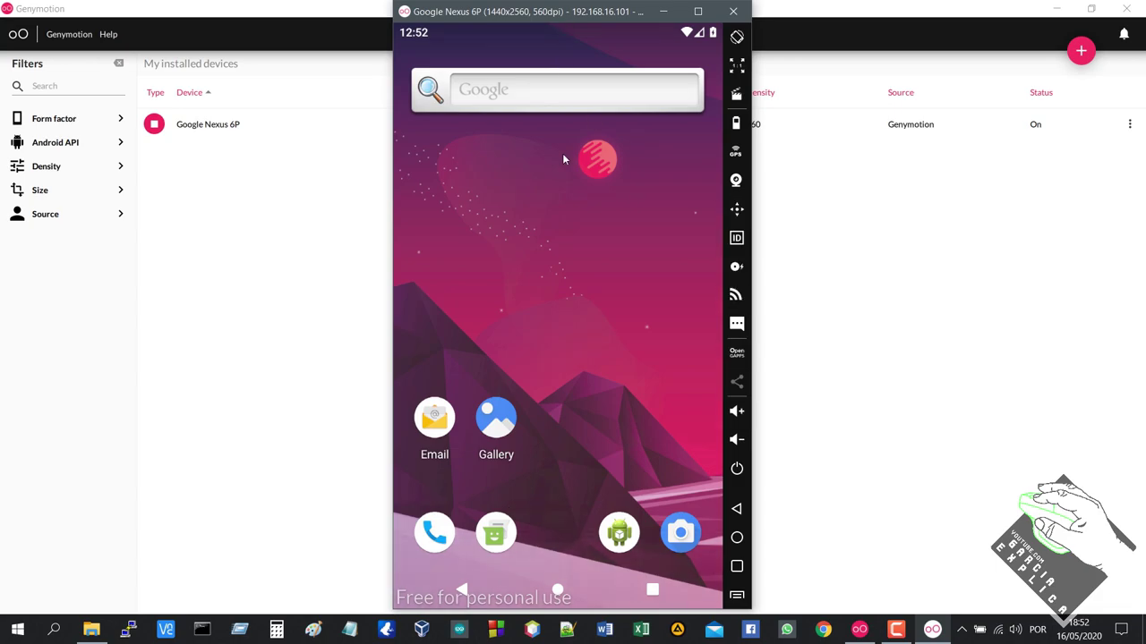
pyautogui.moveTo(562, 236); pyautogui.dragTo(566, 261)
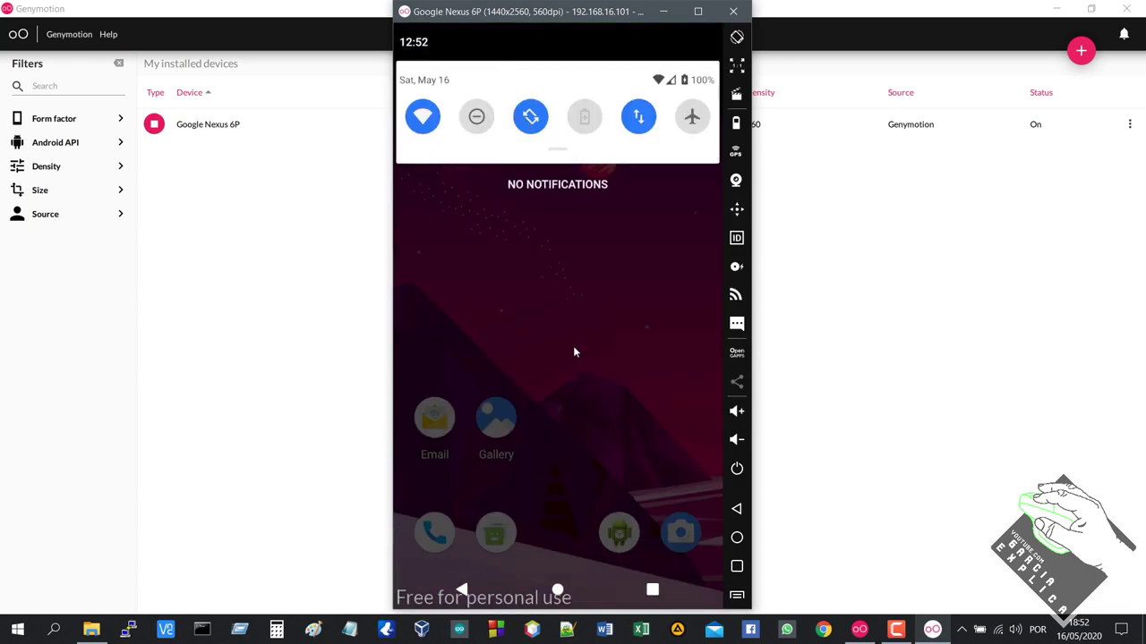
pyautogui.moveTo(568, 406); pyautogui.dragTo(551, 244)
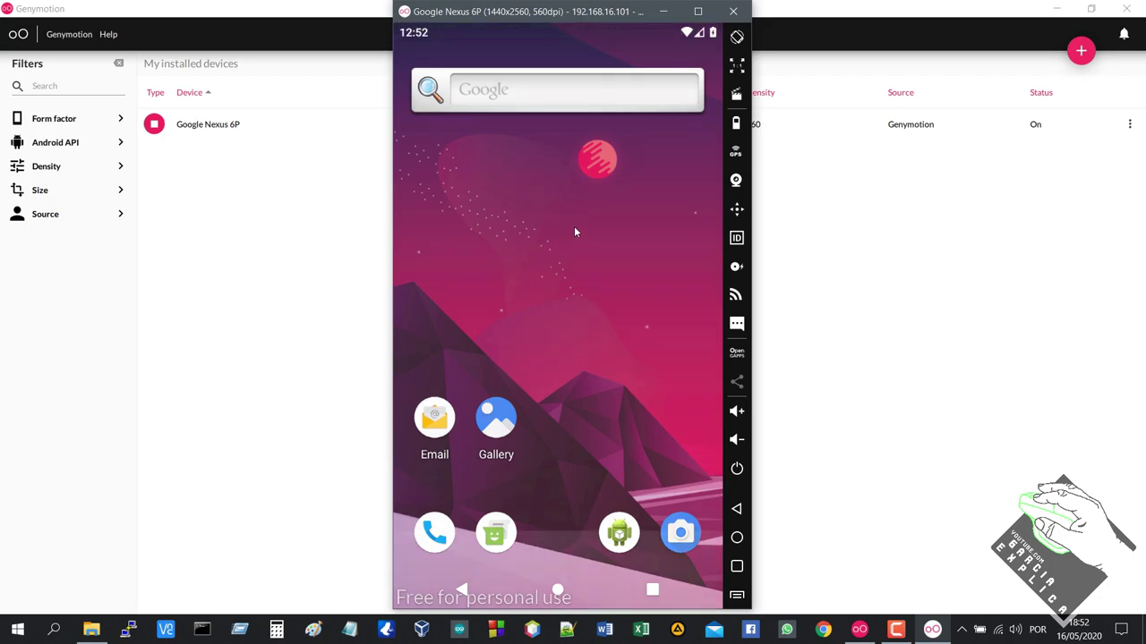
pyautogui.moveTo(475, 41); pyautogui.dragTo(505, 271)
pyautogui.moveTo(548, 317); pyautogui.dragTo(532, 161)
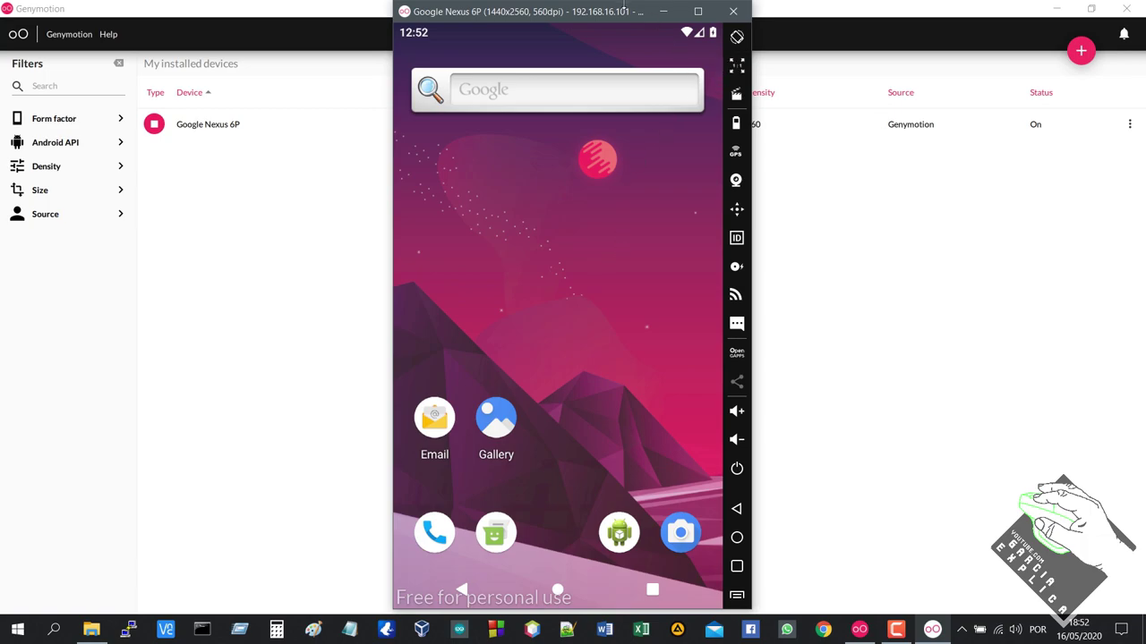
# - Shift the device window slightly and try the 1:1 pixel-perfect display before returning to the fitted view
pyautogui.moveTo(598, 13)
pyautogui.mouseDown()
pyautogui.moveTo(631, 18)
pyautogui.moveTo(612, 13)
pyautogui.mouseUp()
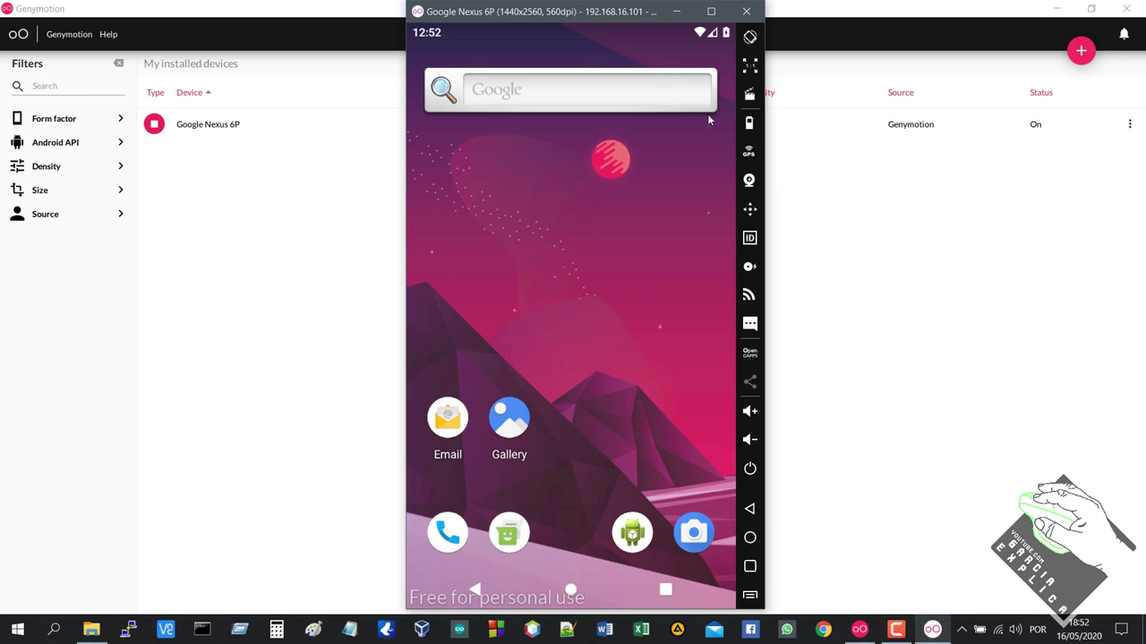
pyautogui.click(751, 66)
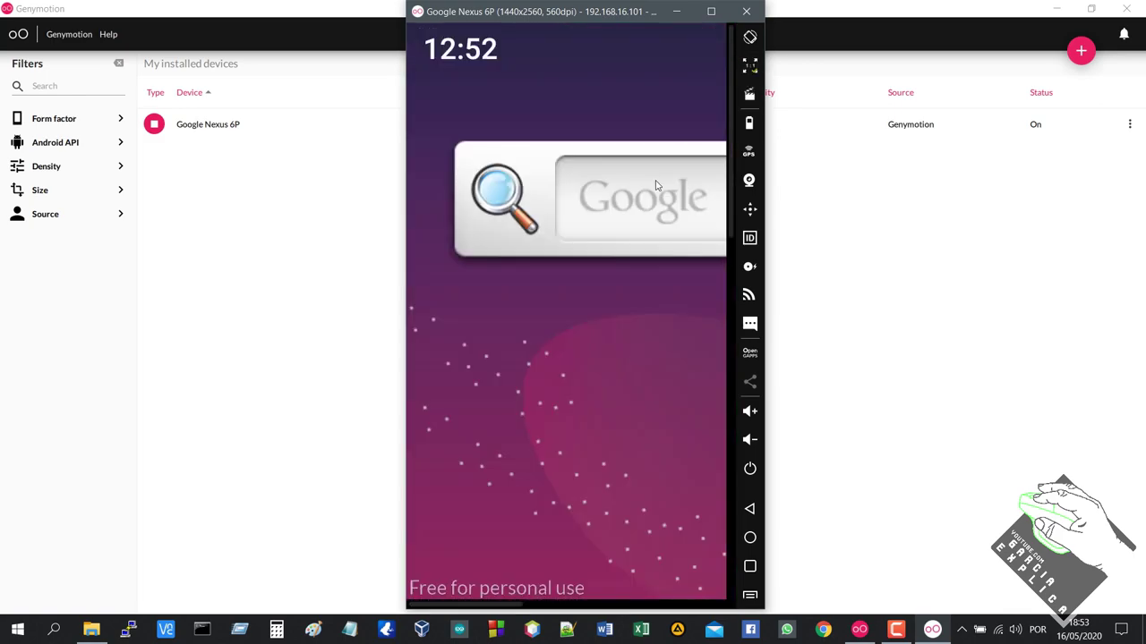
pyautogui.click(748, 68)
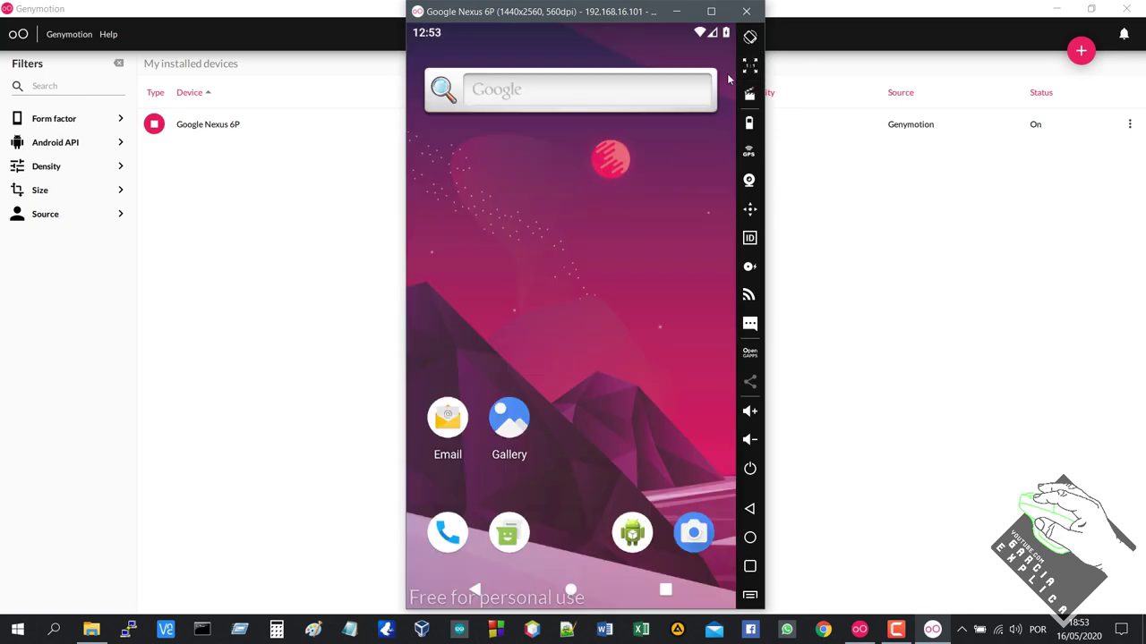
# - Maximize the device window and compare the 1:1 pixel-perfect display with the fitted view, ending on the fitted view
pyautogui.click(712, 13)
pyautogui.click(1130, 62)
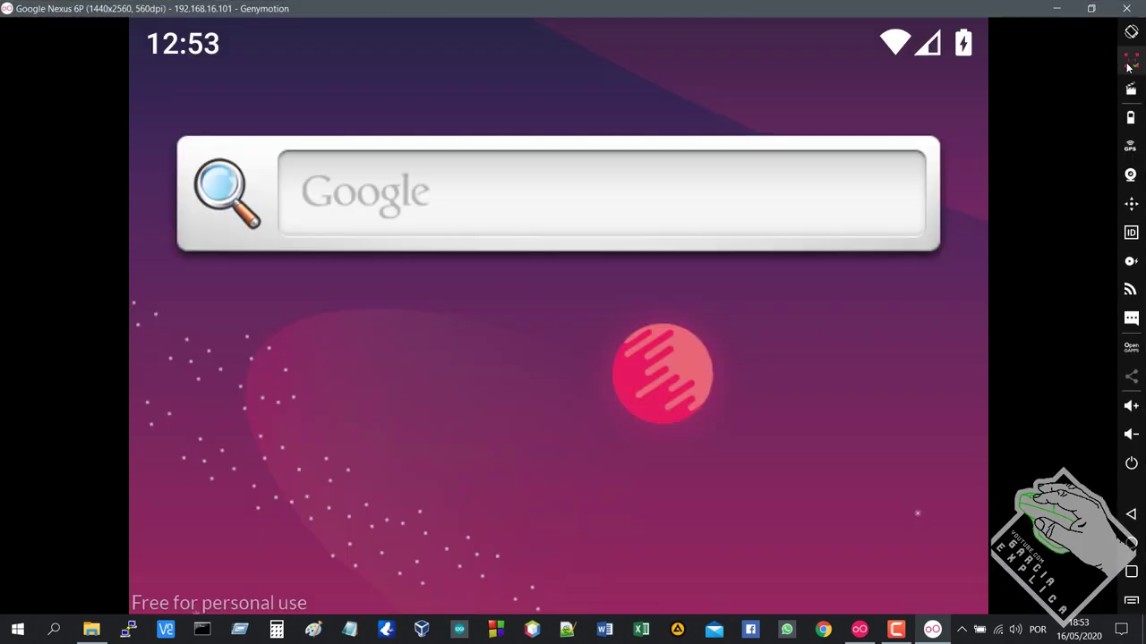
pyautogui.click(1129, 63)
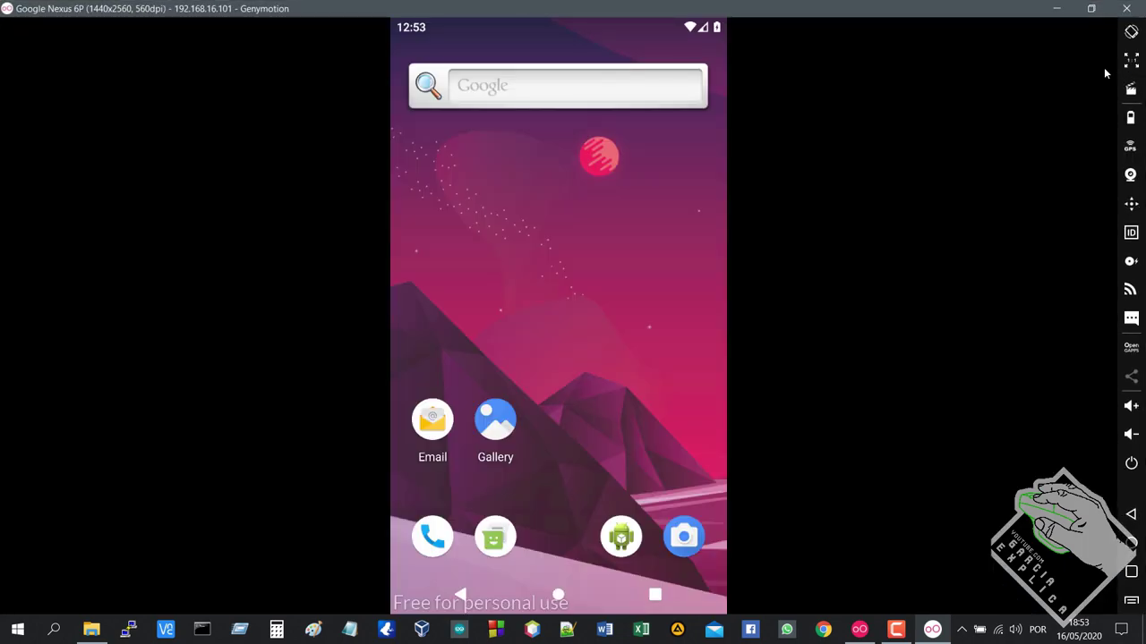
pyautogui.click(1128, 64)
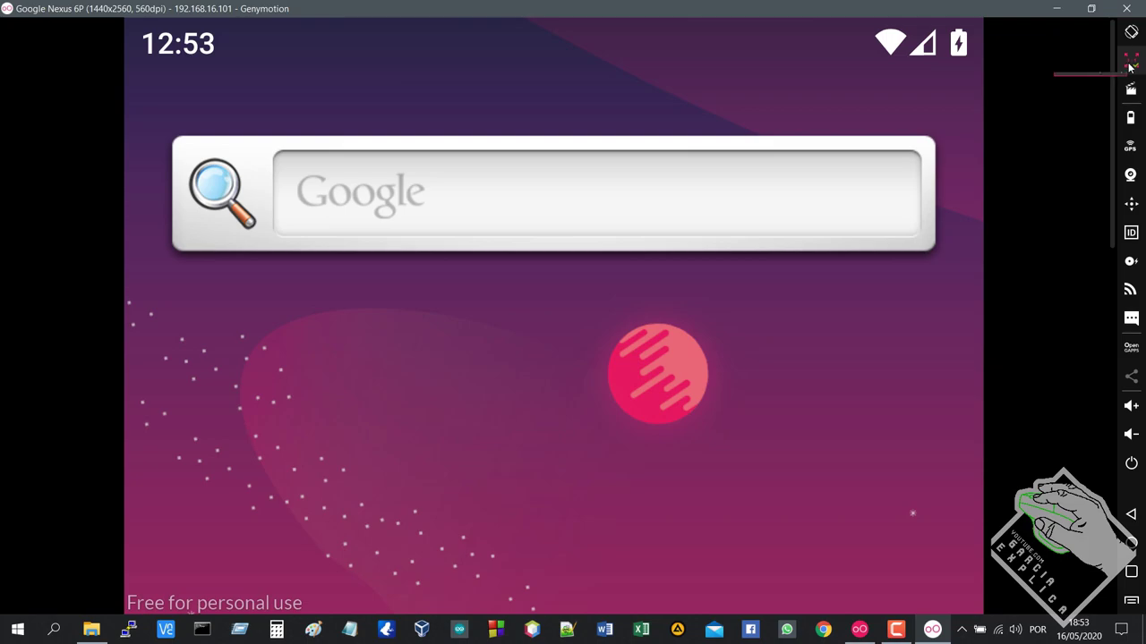
pyautogui.click(874, 214)
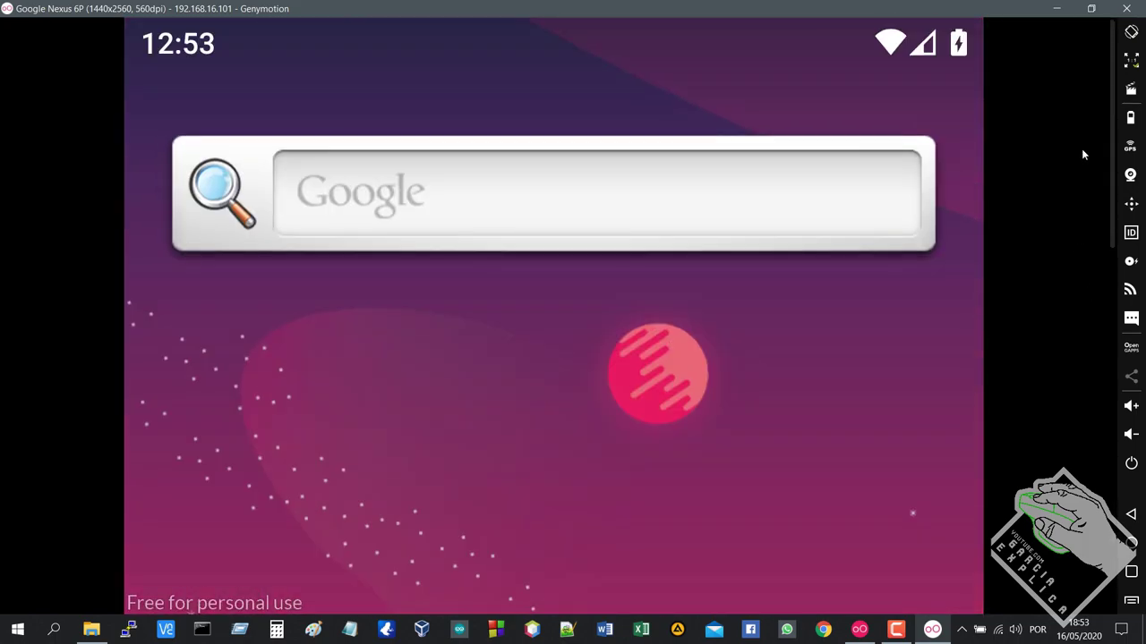
pyautogui.click(1132, 59)
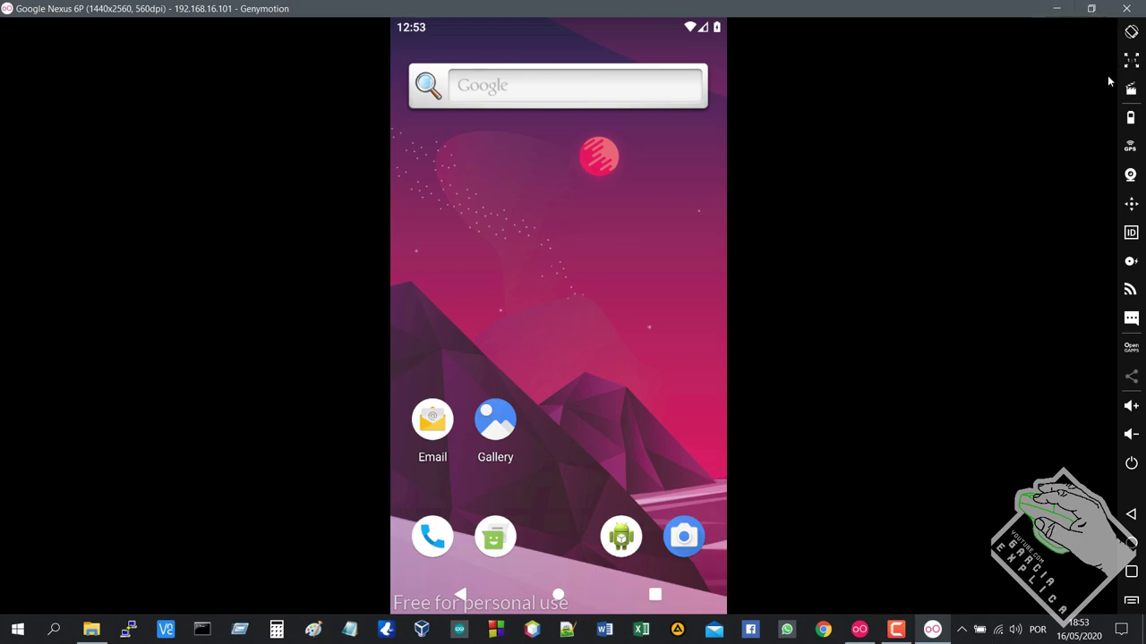
# - Rotate the virtual device's screen to landscape
pyautogui.click(1131, 36)
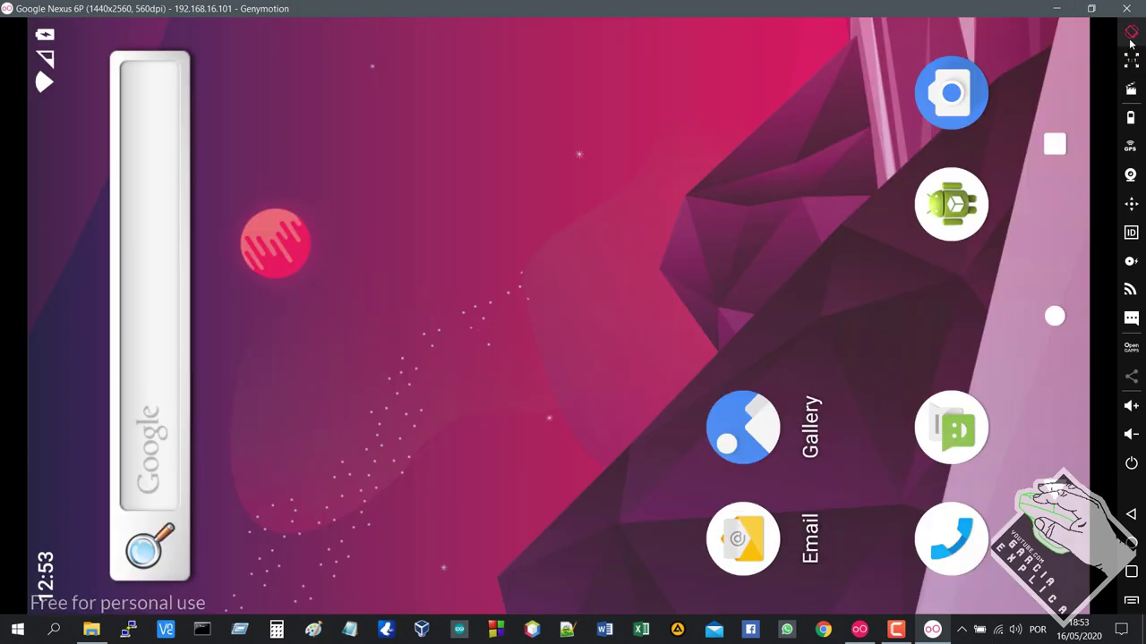